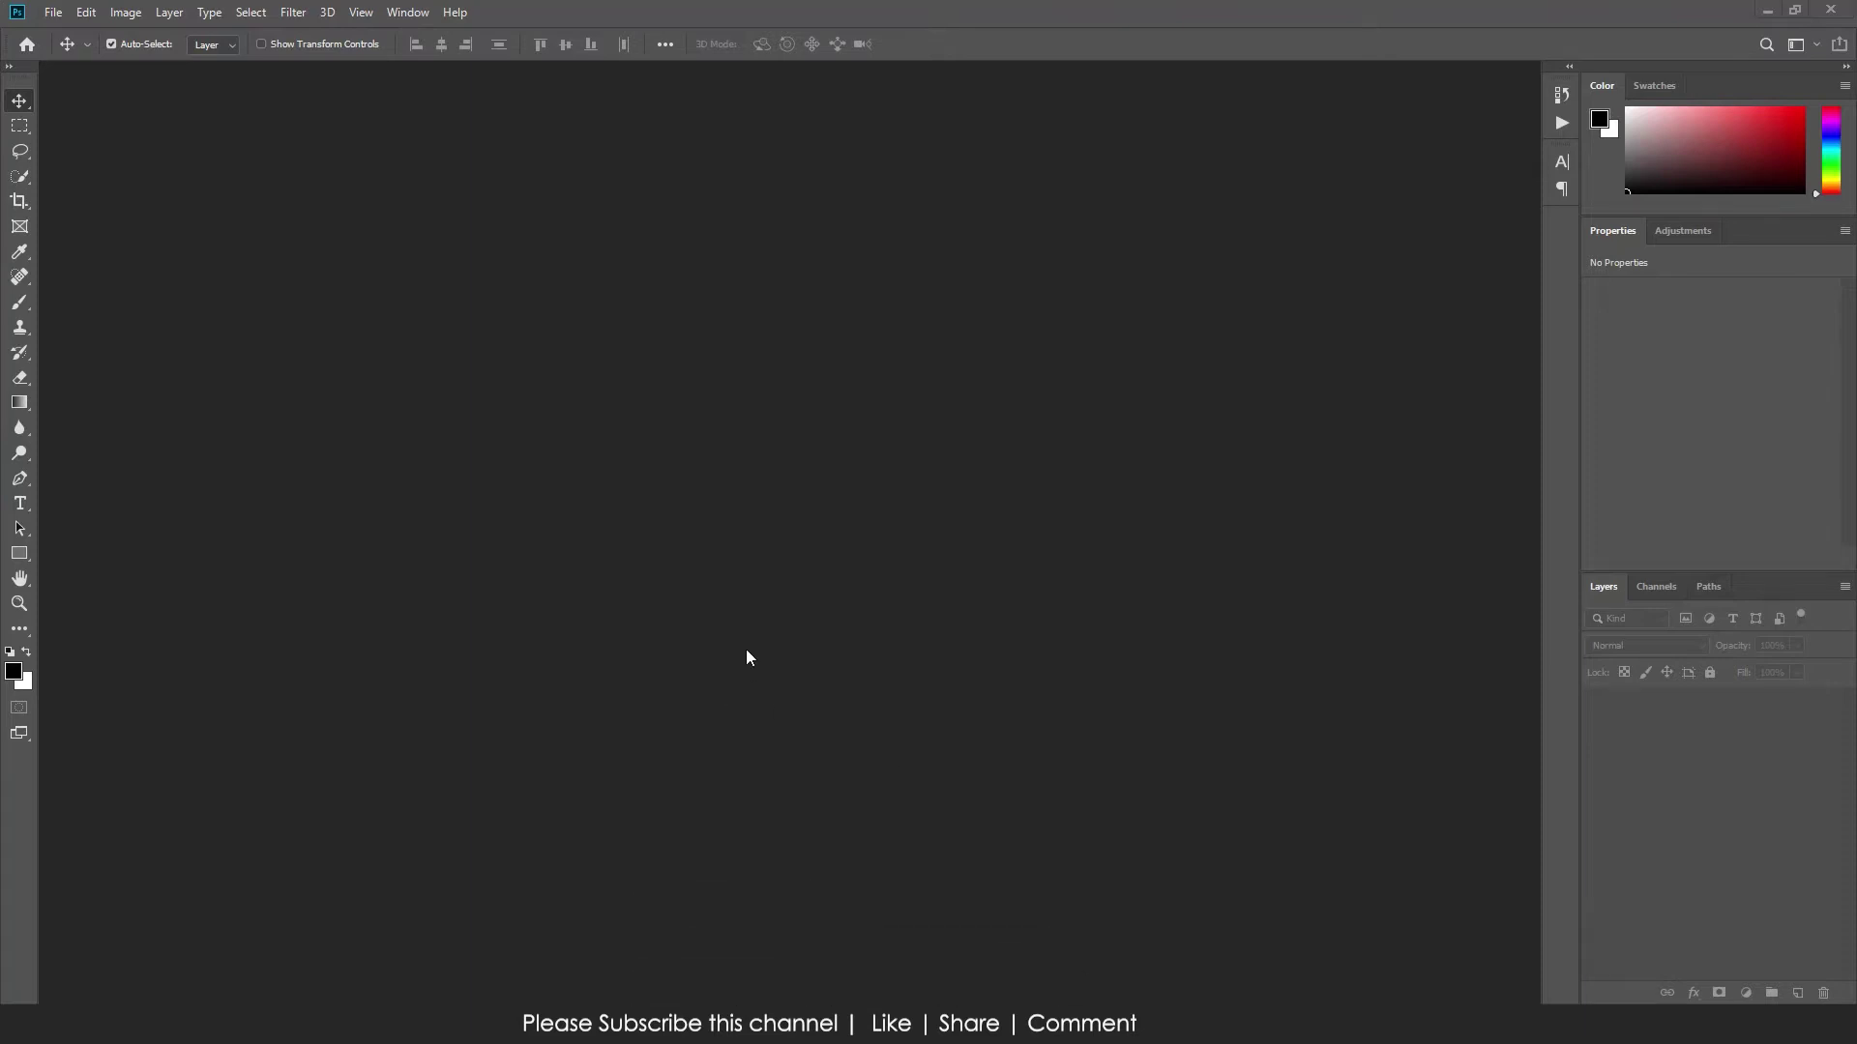
# Open the dog-on-kayak photo from the Animal Images folder
pyautogui.click(53, 14)
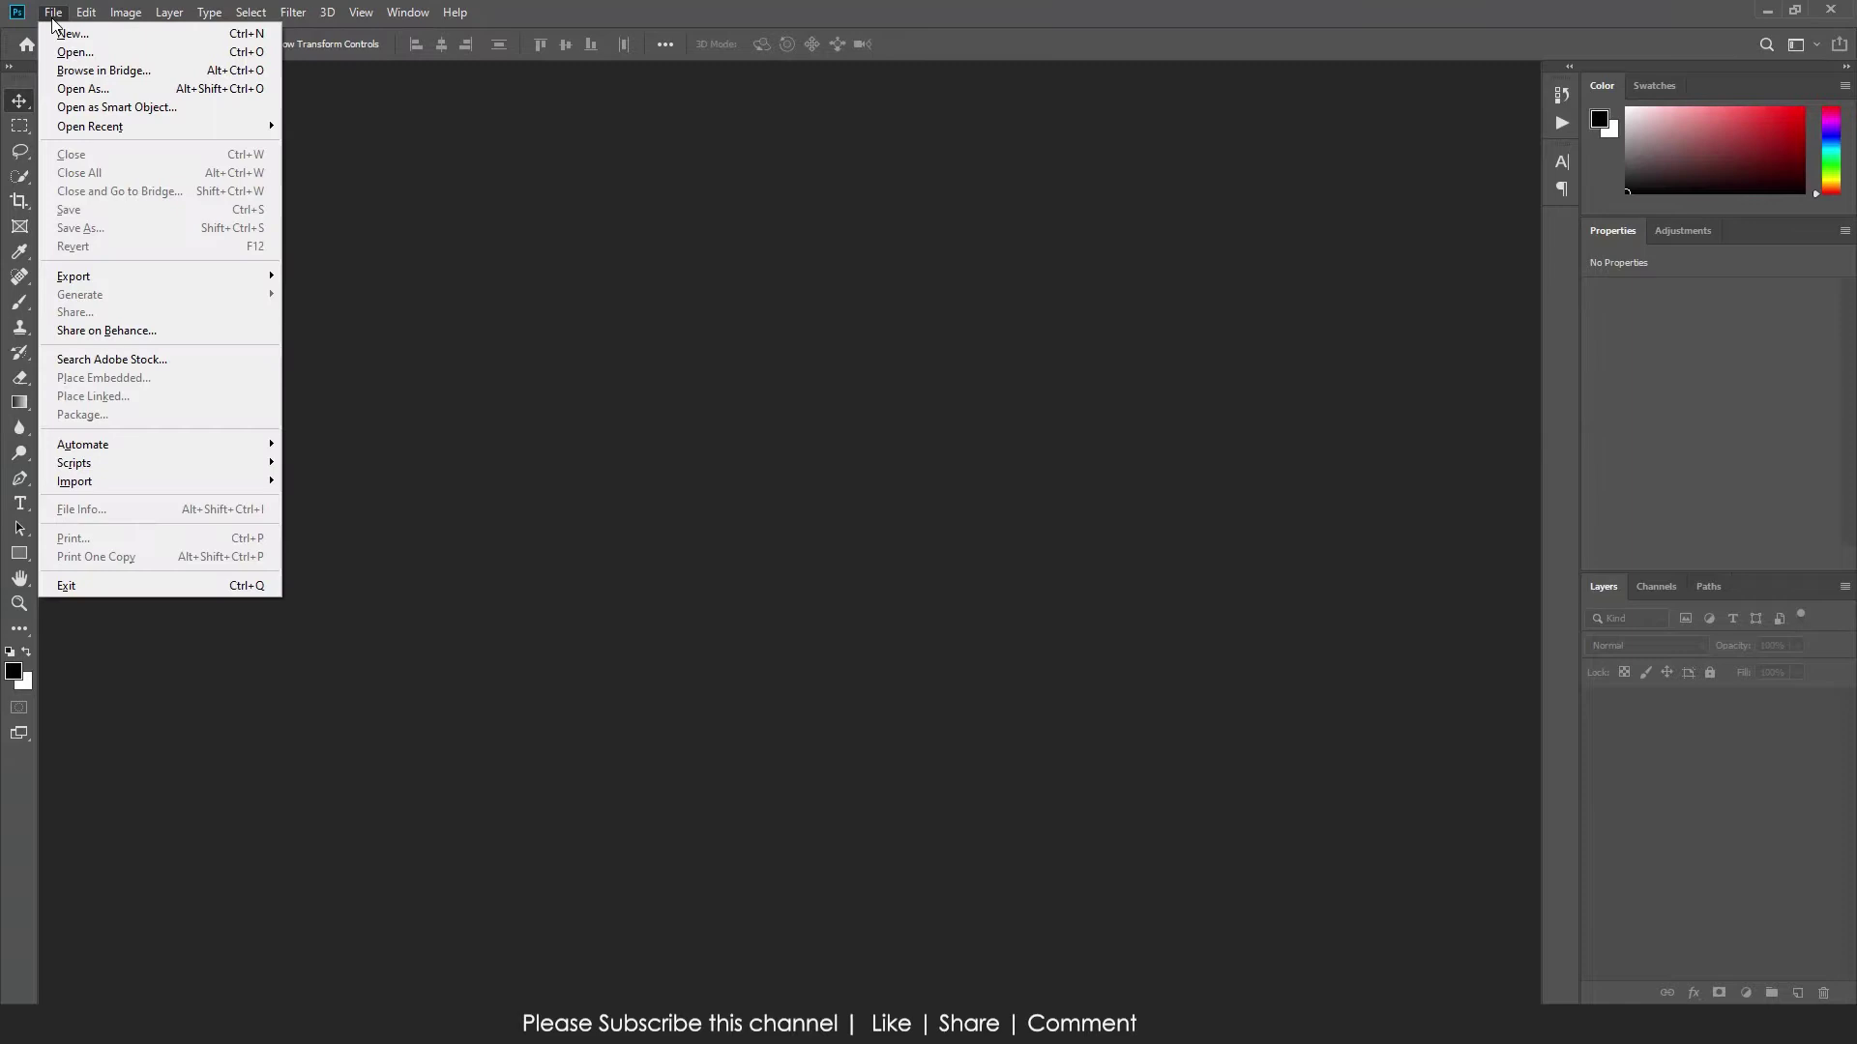
pyautogui.click(72, 48)
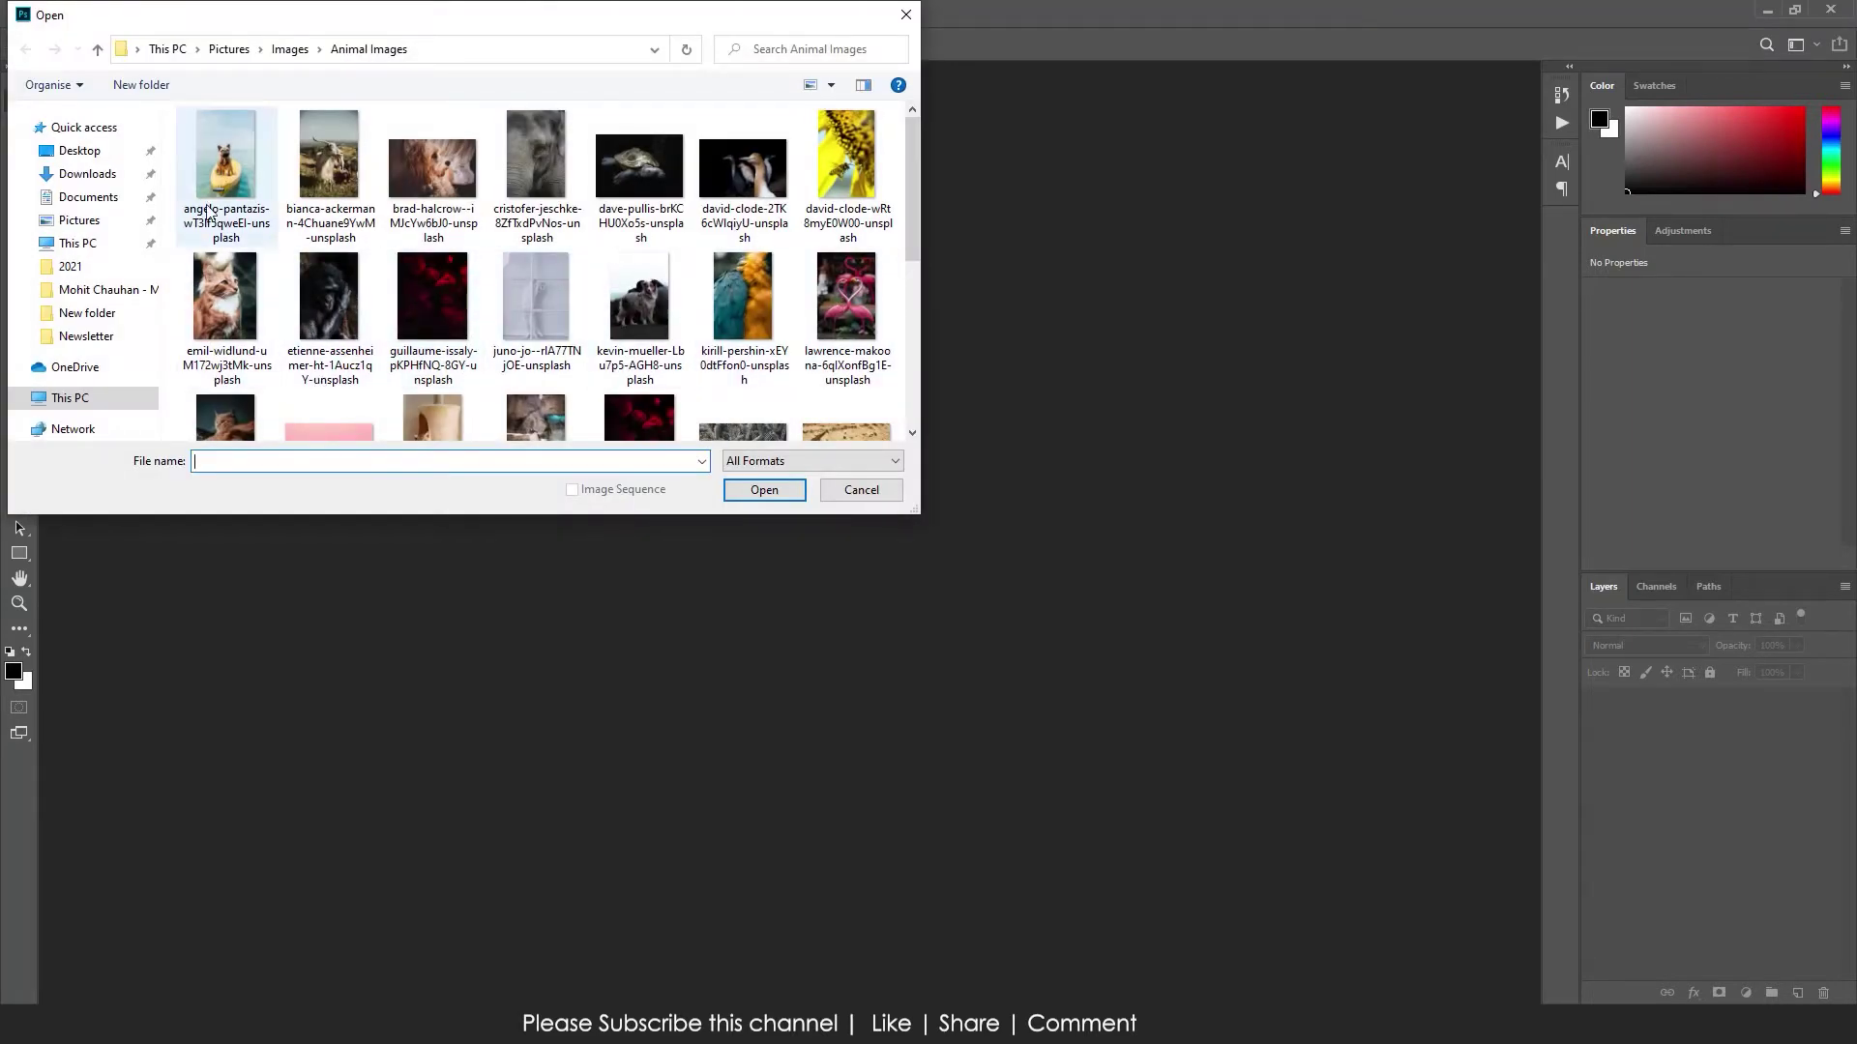
pyautogui.click(229, 145)
pyautogui.doubleClick(220, 177)
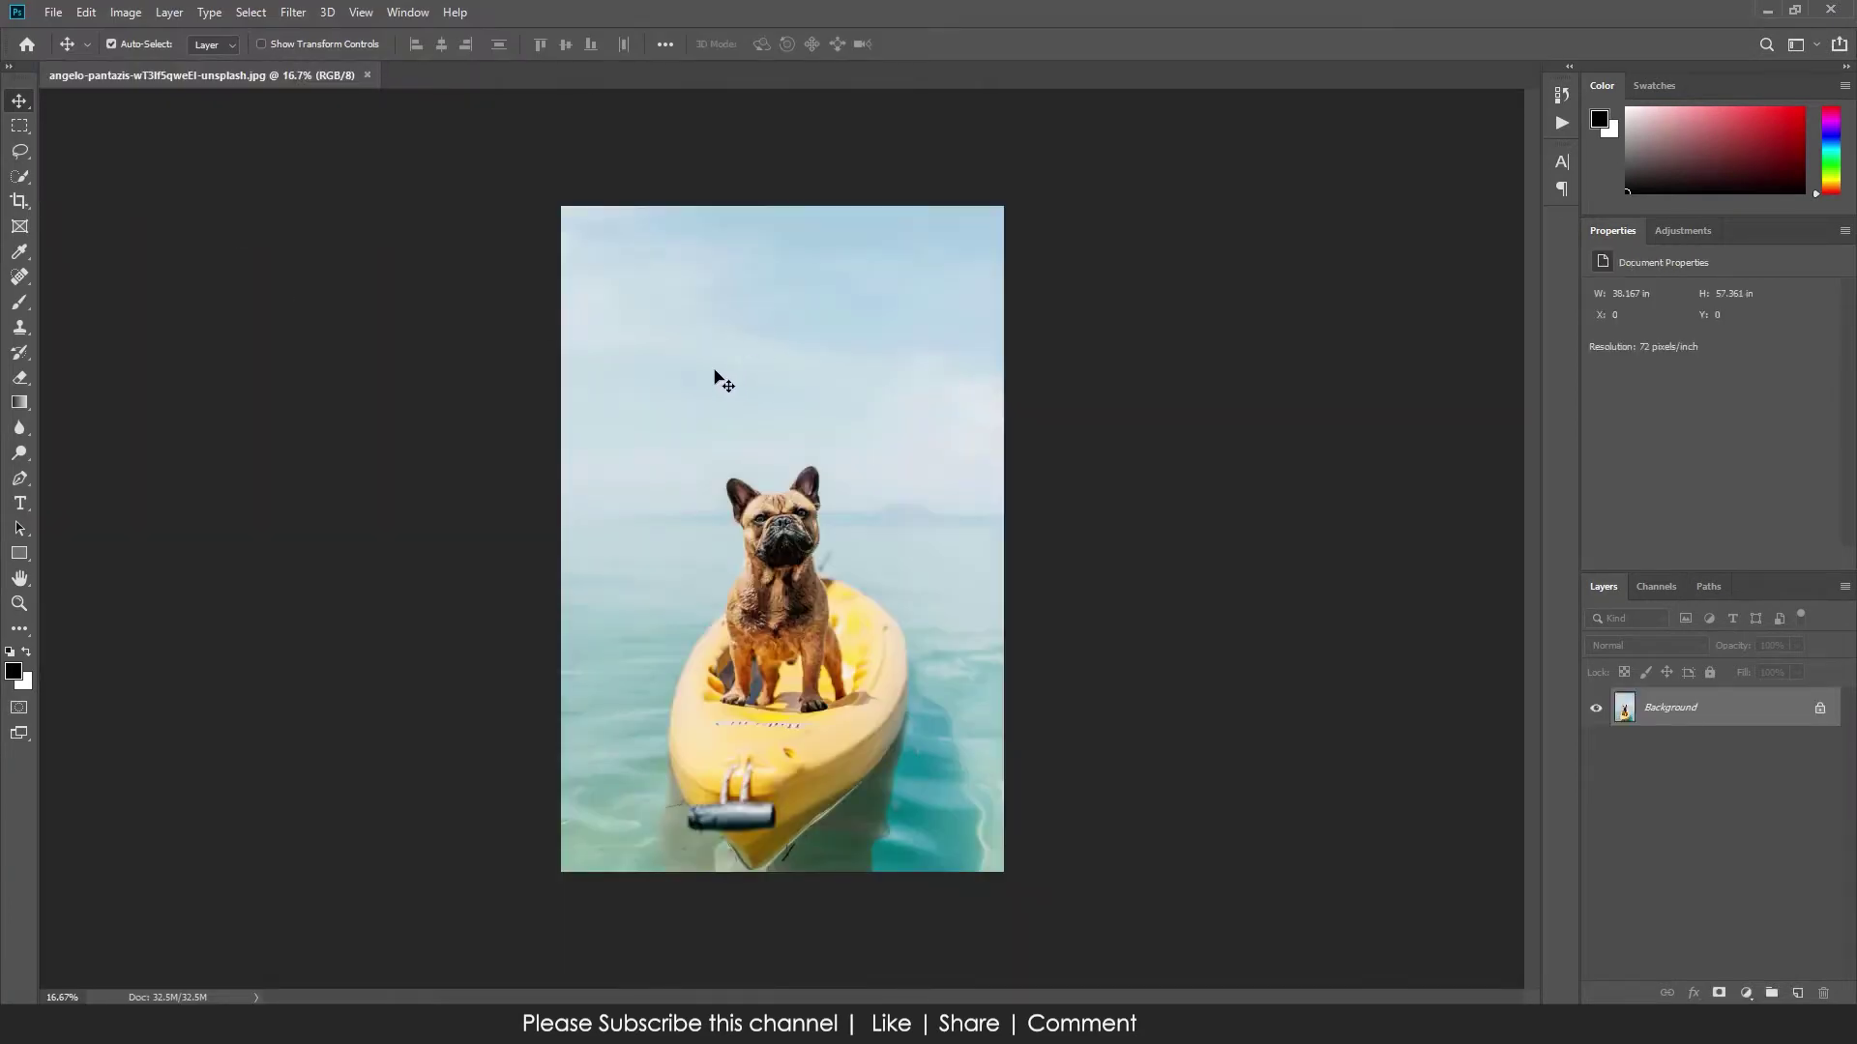
# Select the Rectangular Marquee Tool and show its selection-shape variants
pyautogui.click(18, 125)
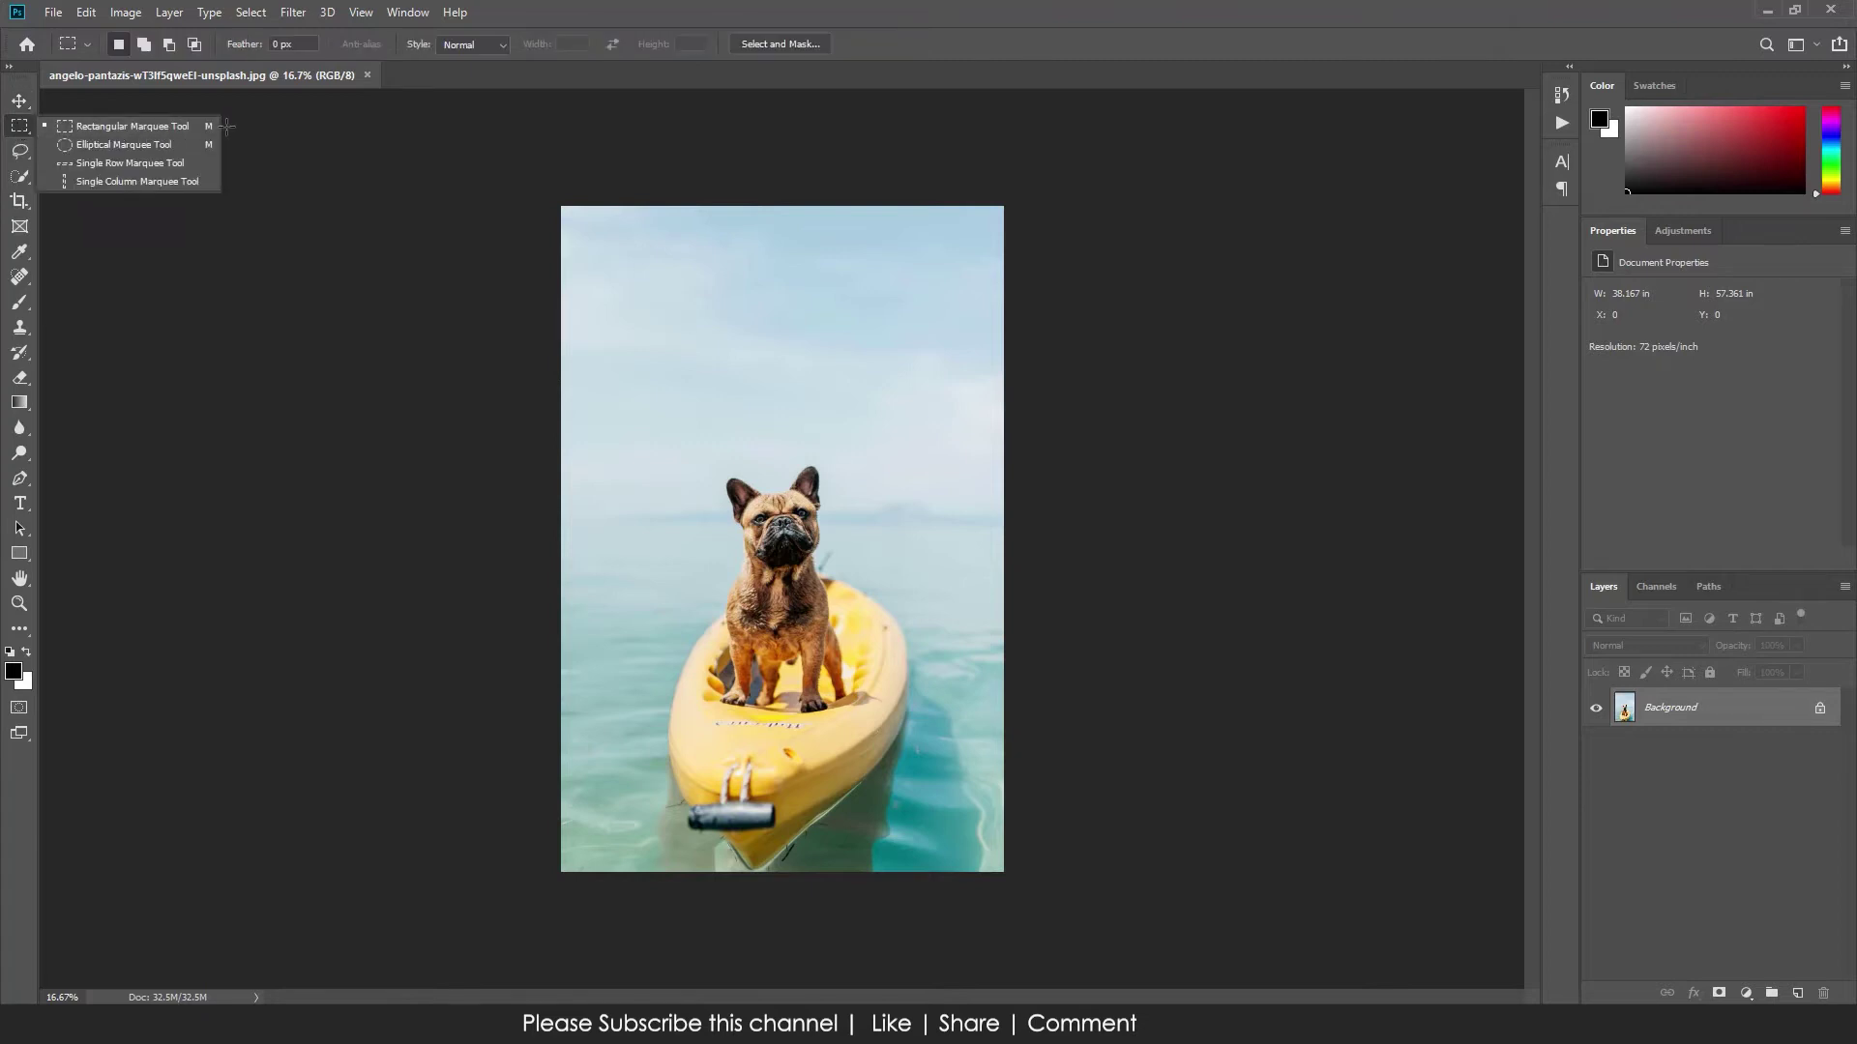
pyautogui.click(186, 130)
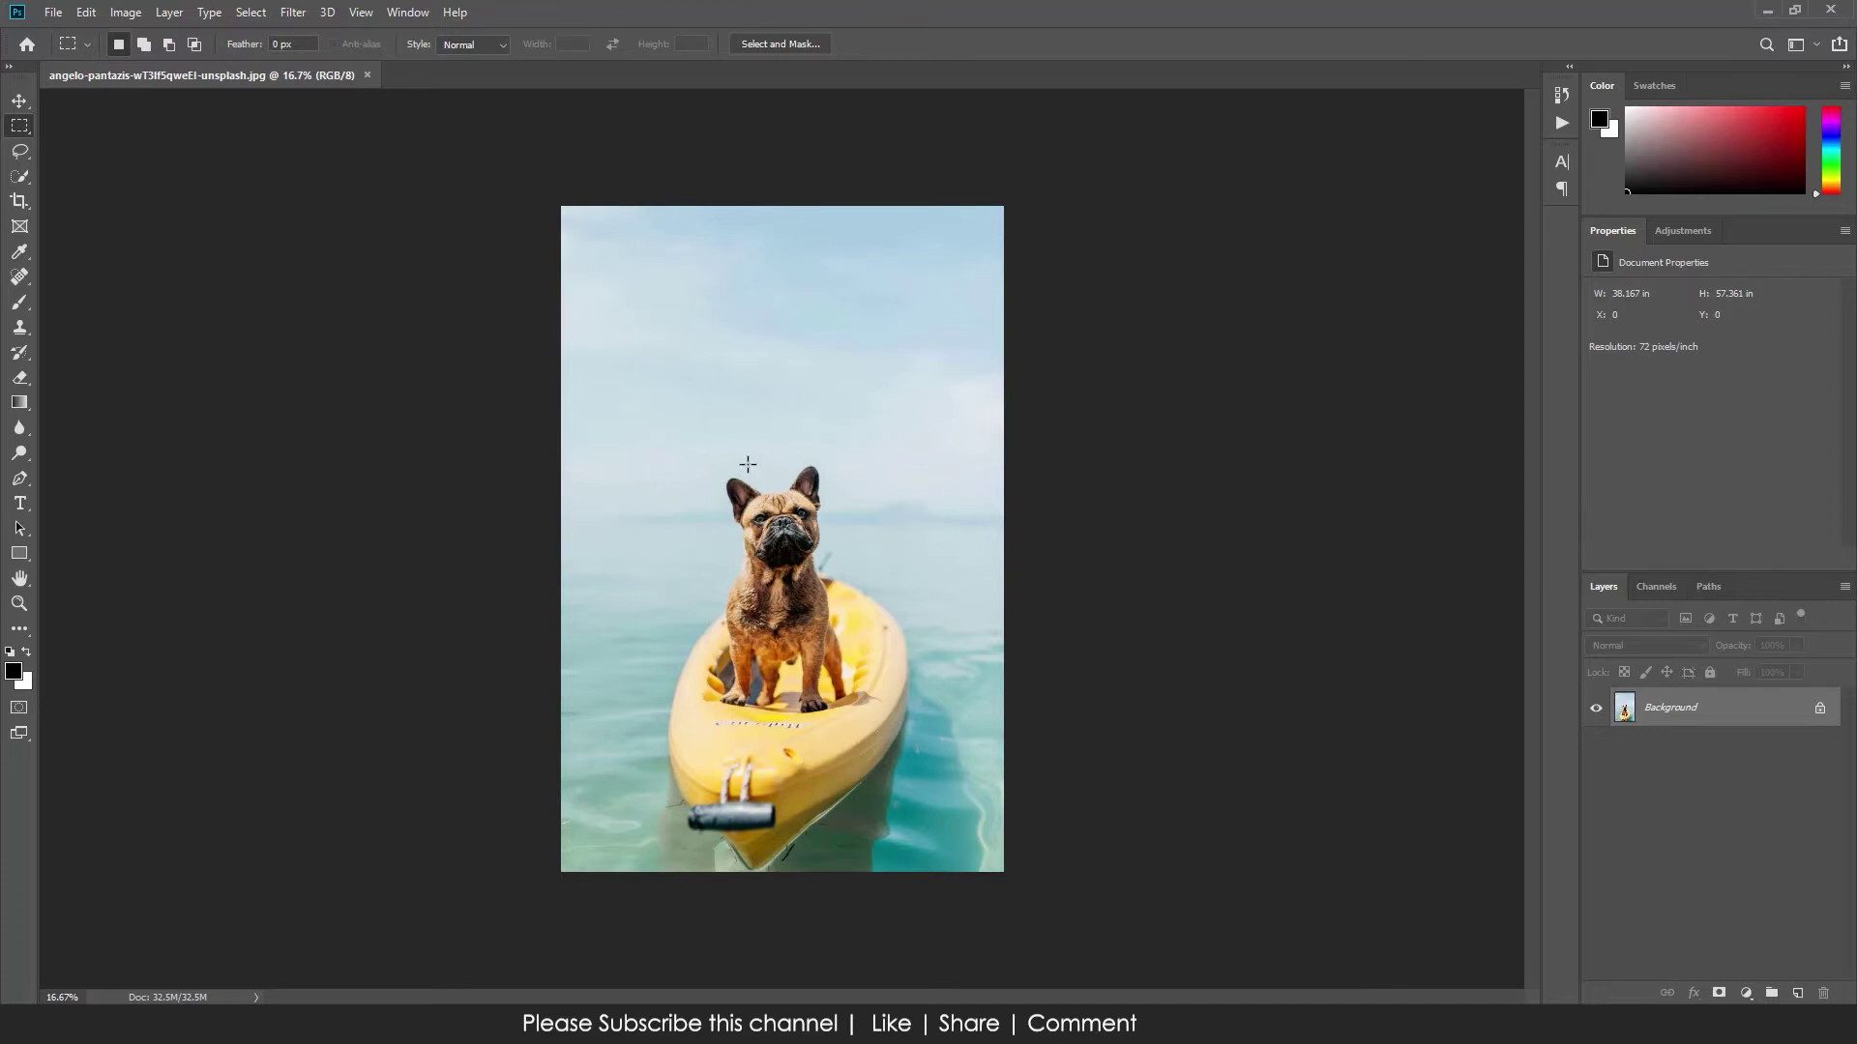
pyautogui.rightClick(16, 128)
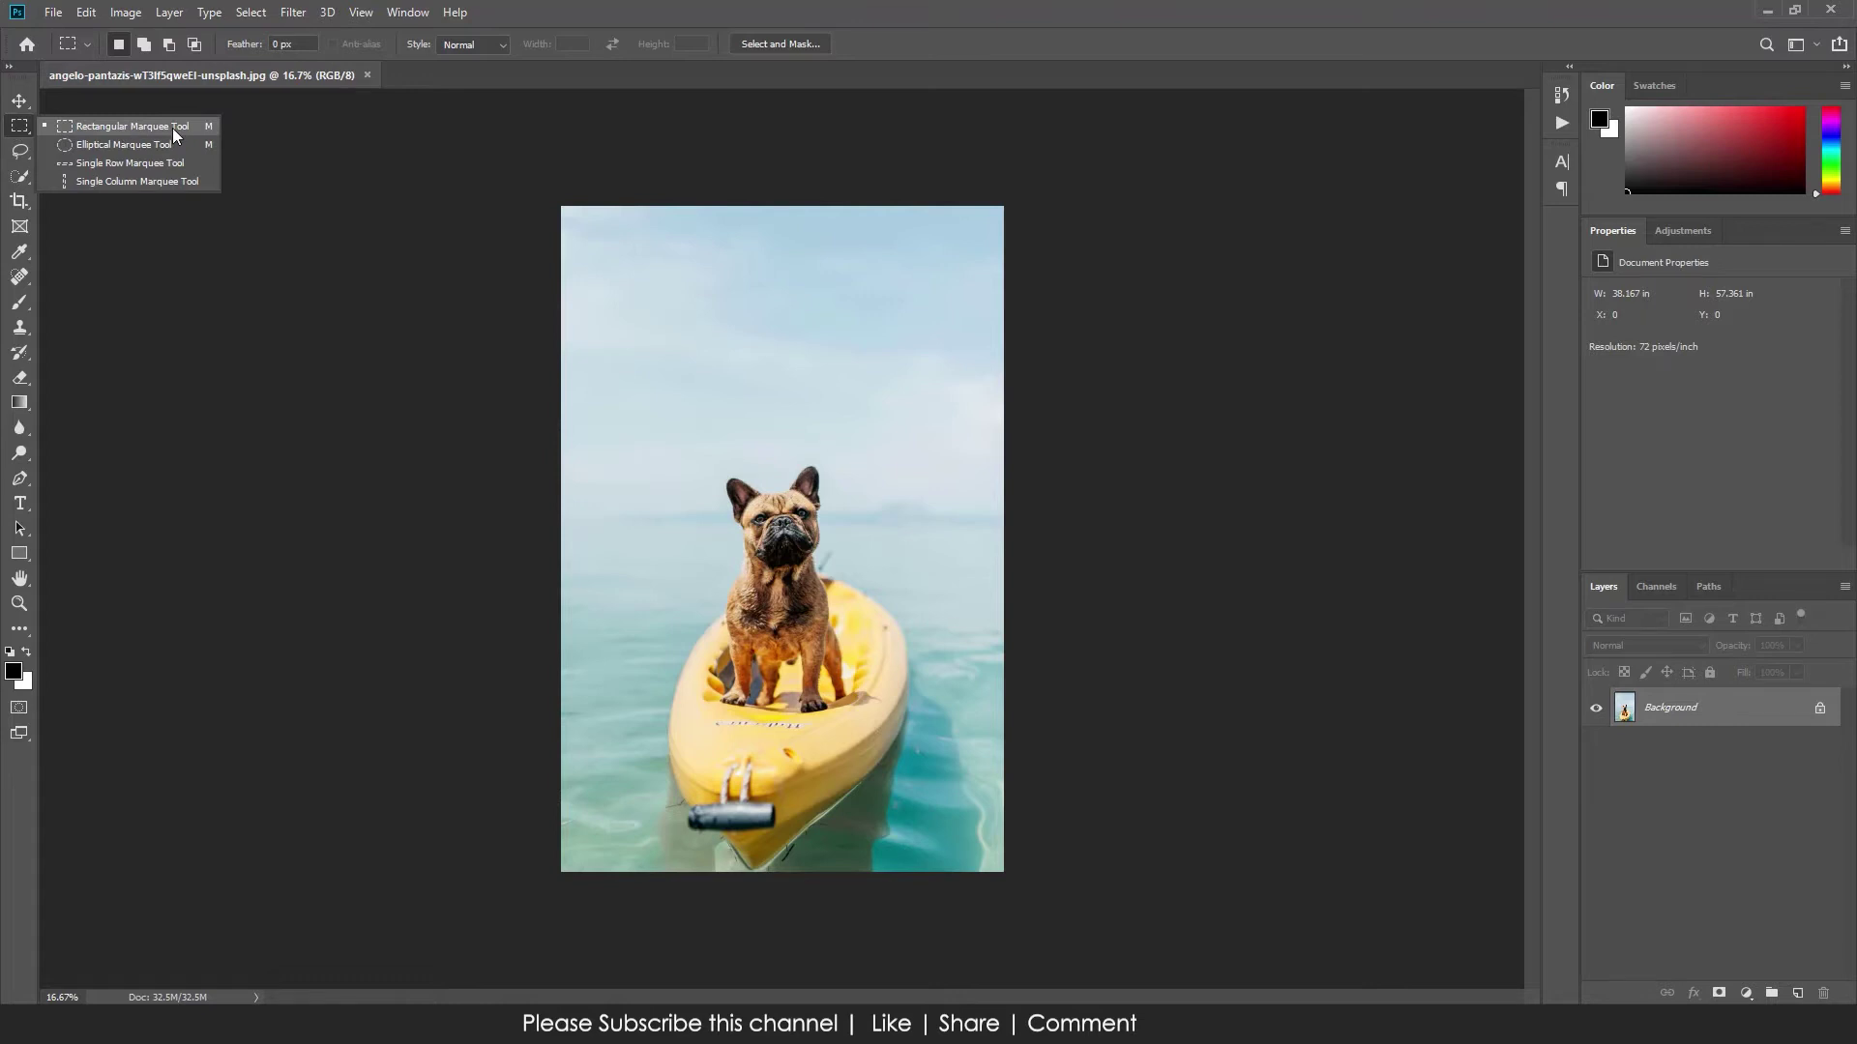
# Drag a rectangular marquee around the dog and upper kayak, then nudge it slightly
pyautogui.click(688, 425)
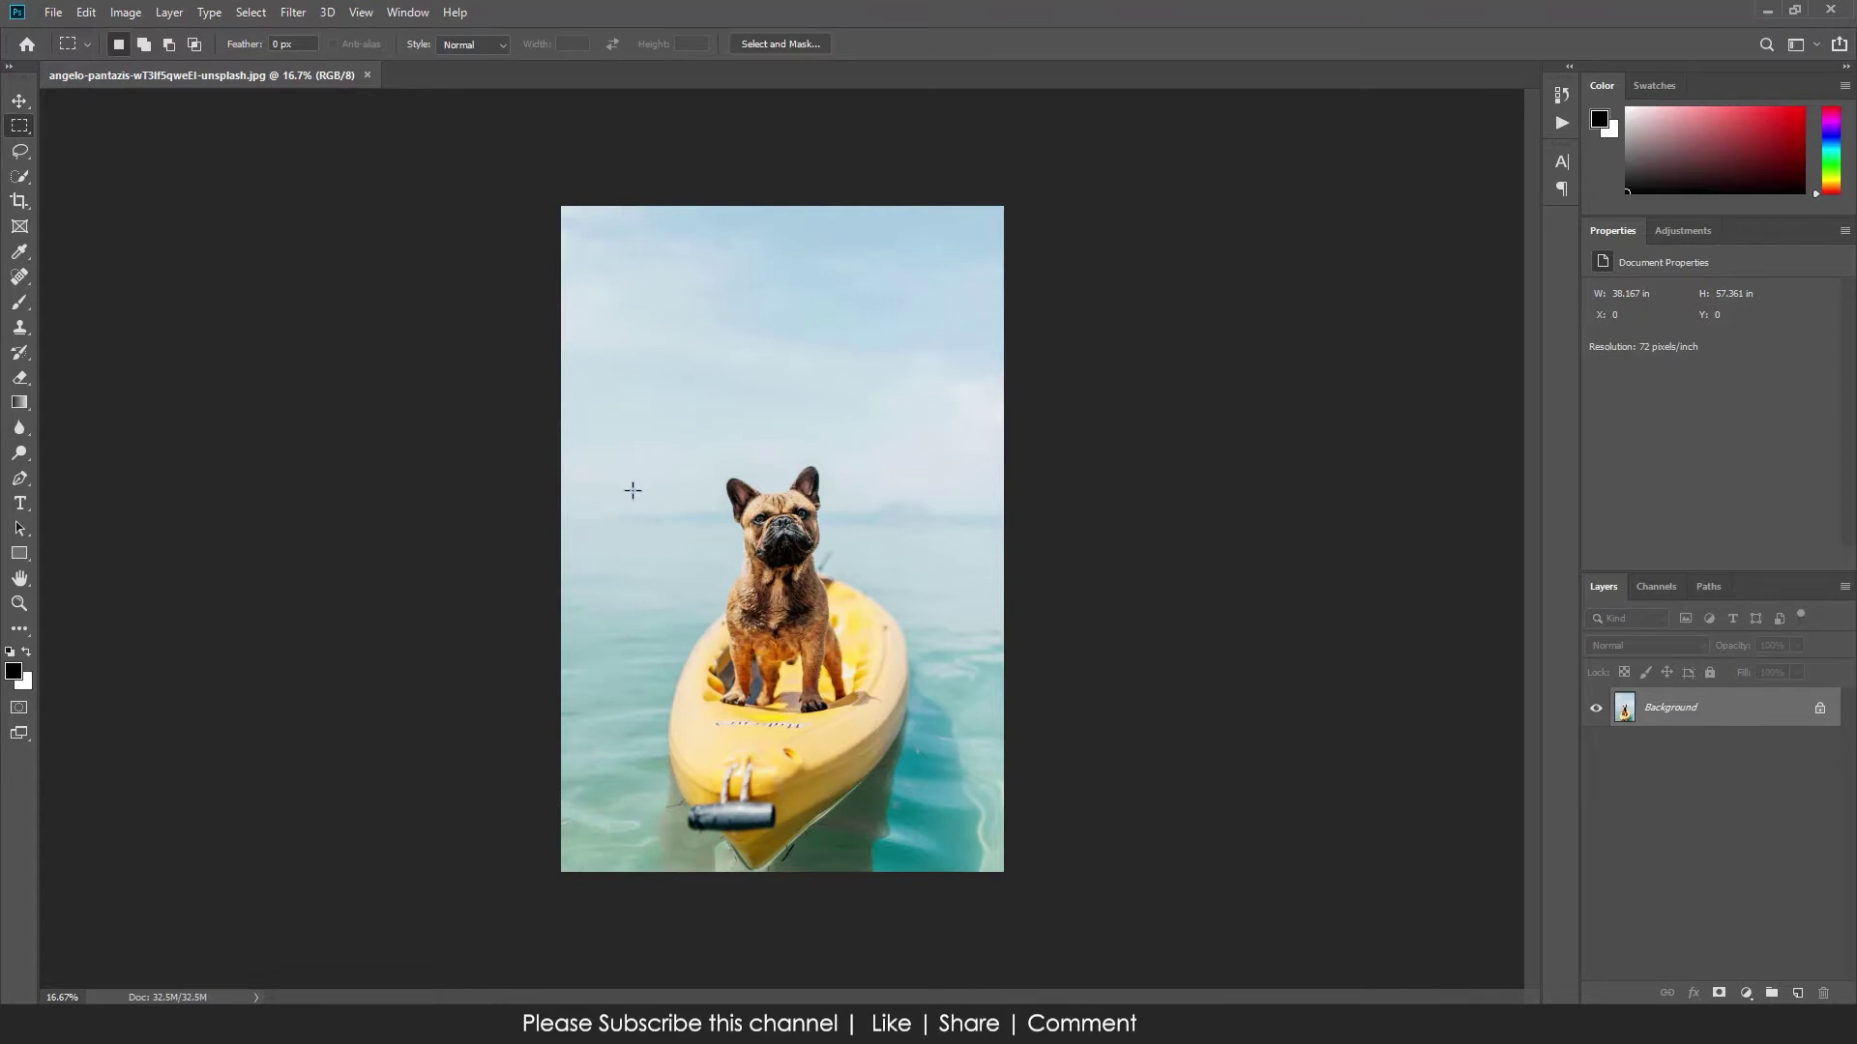
pyautogui.moveTo(629, 465); pyautogui.dragTo(944, 757)
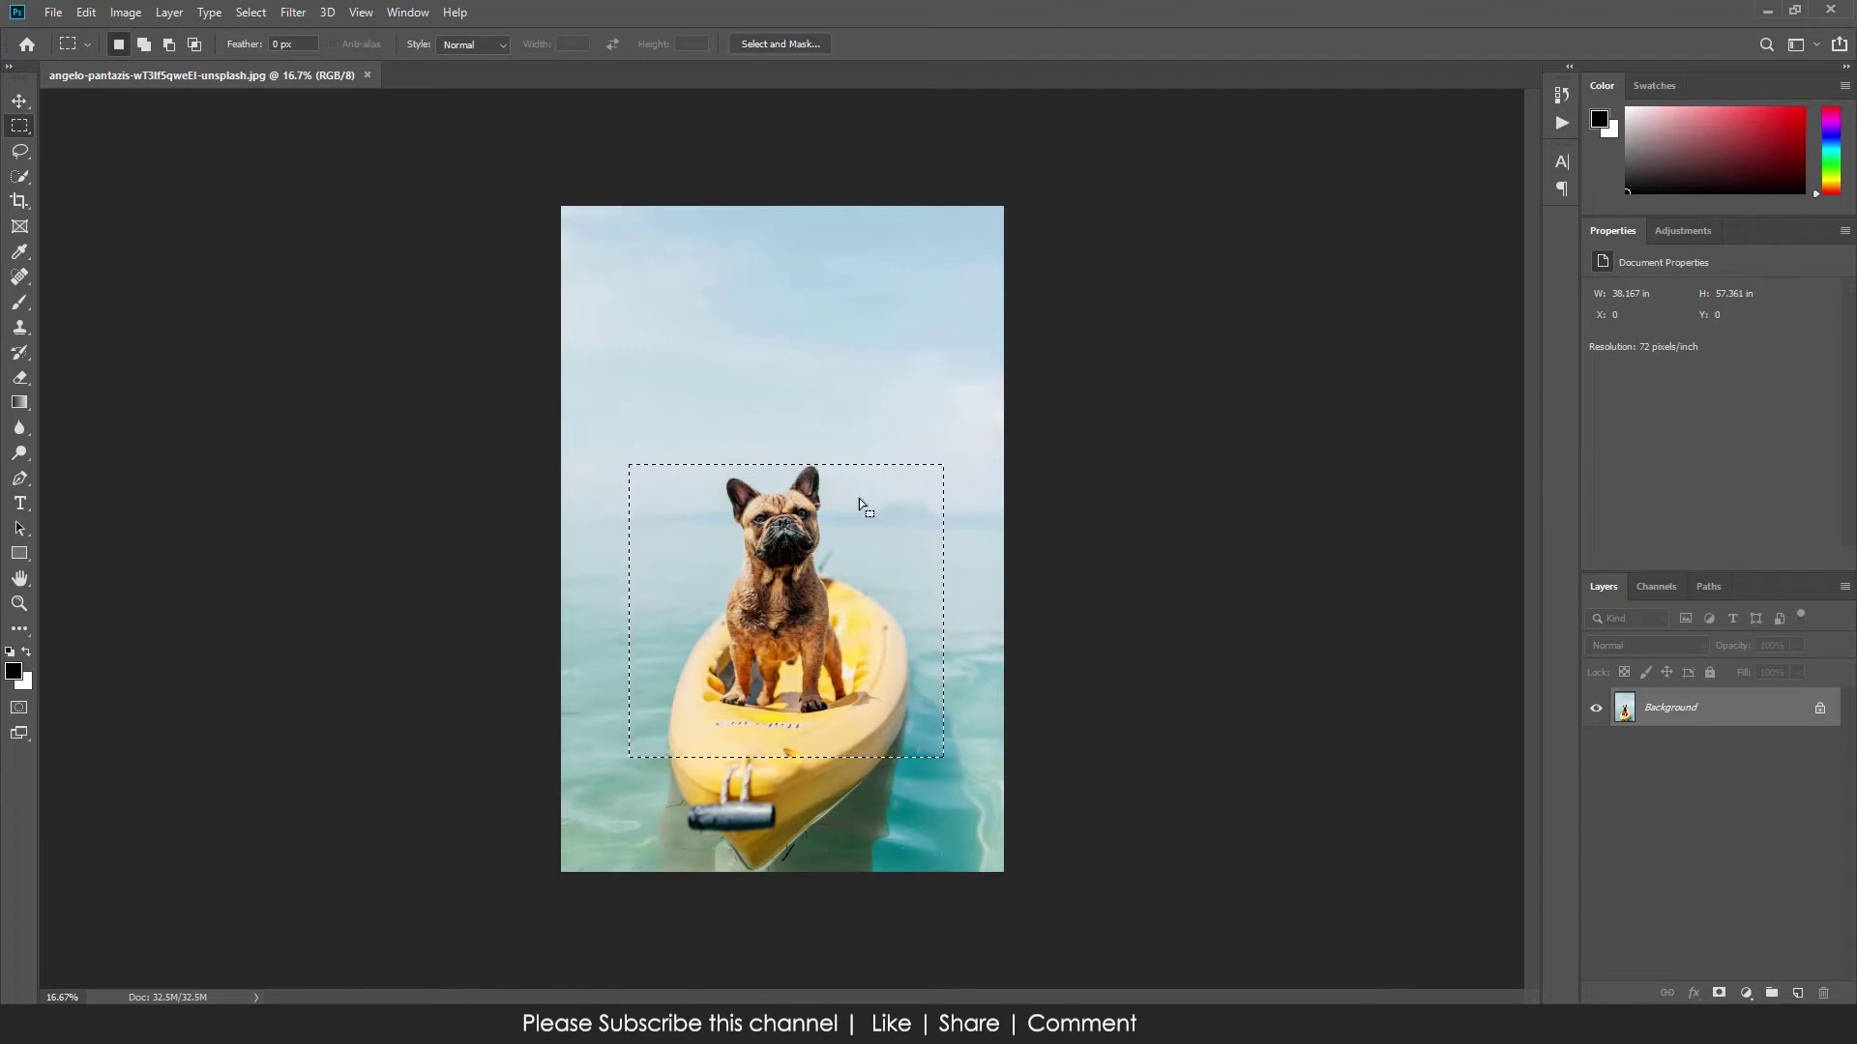
pyautogui.moveTo(855, 503); pyautogui.dragTo(871, 507)
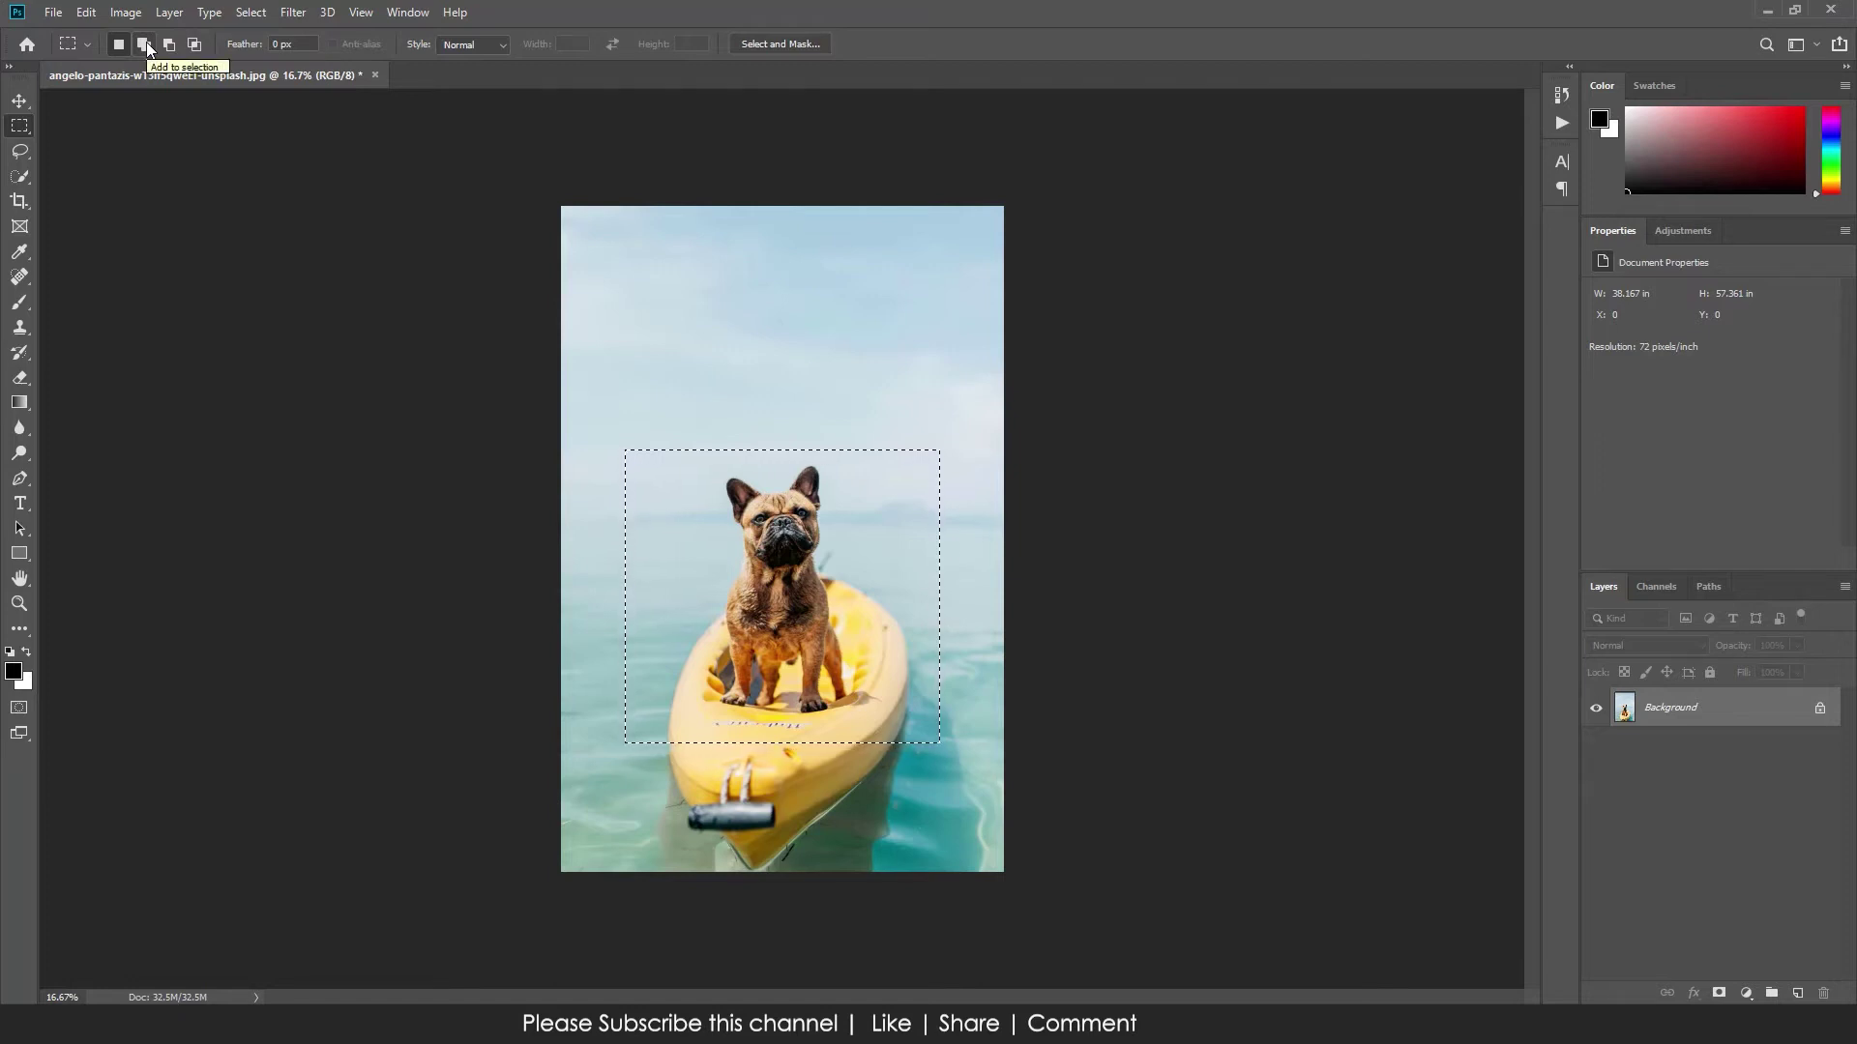
# Use Add to selection to extend the rectangle down to the image's bottom edge
pyautogui.click(143, 43)
pyautogui.moveTo(625, 740); pyautogui.dragTo(939, 867)
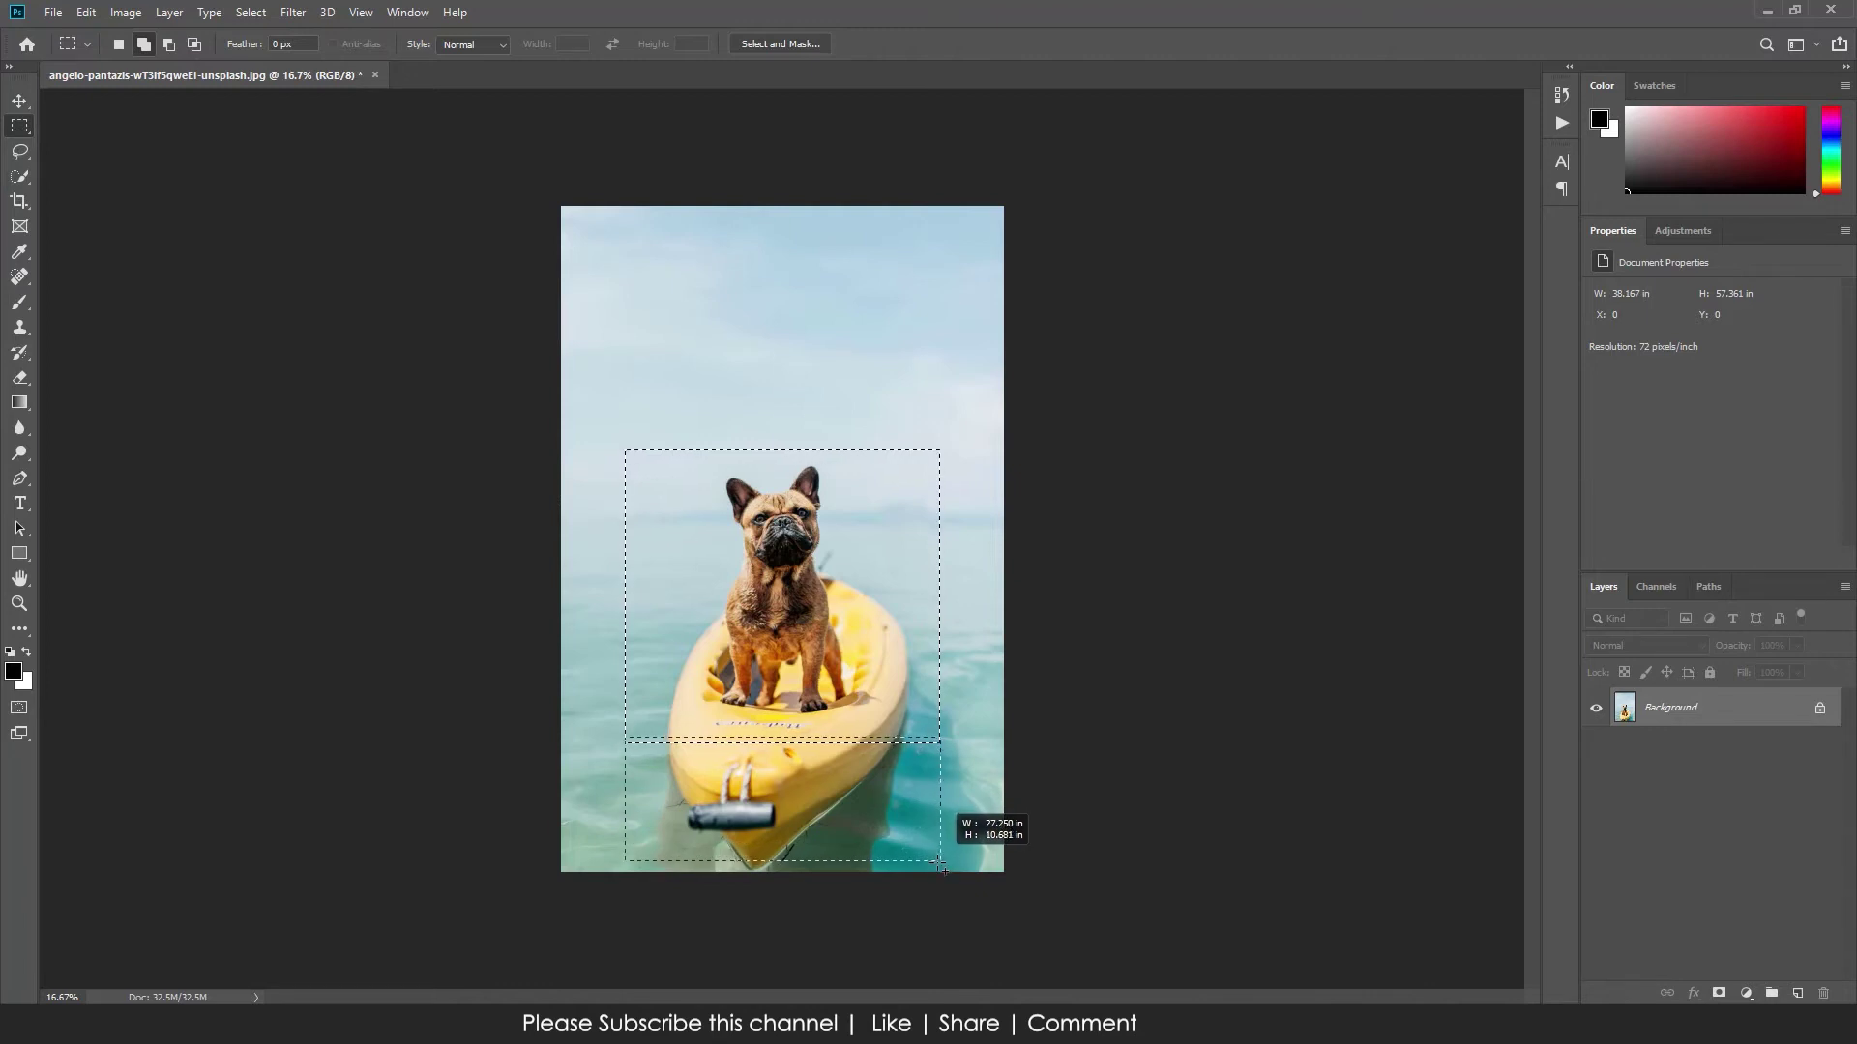
pyautogui.moveTo(939, 870); pyautogui.dragTo(940, 873)
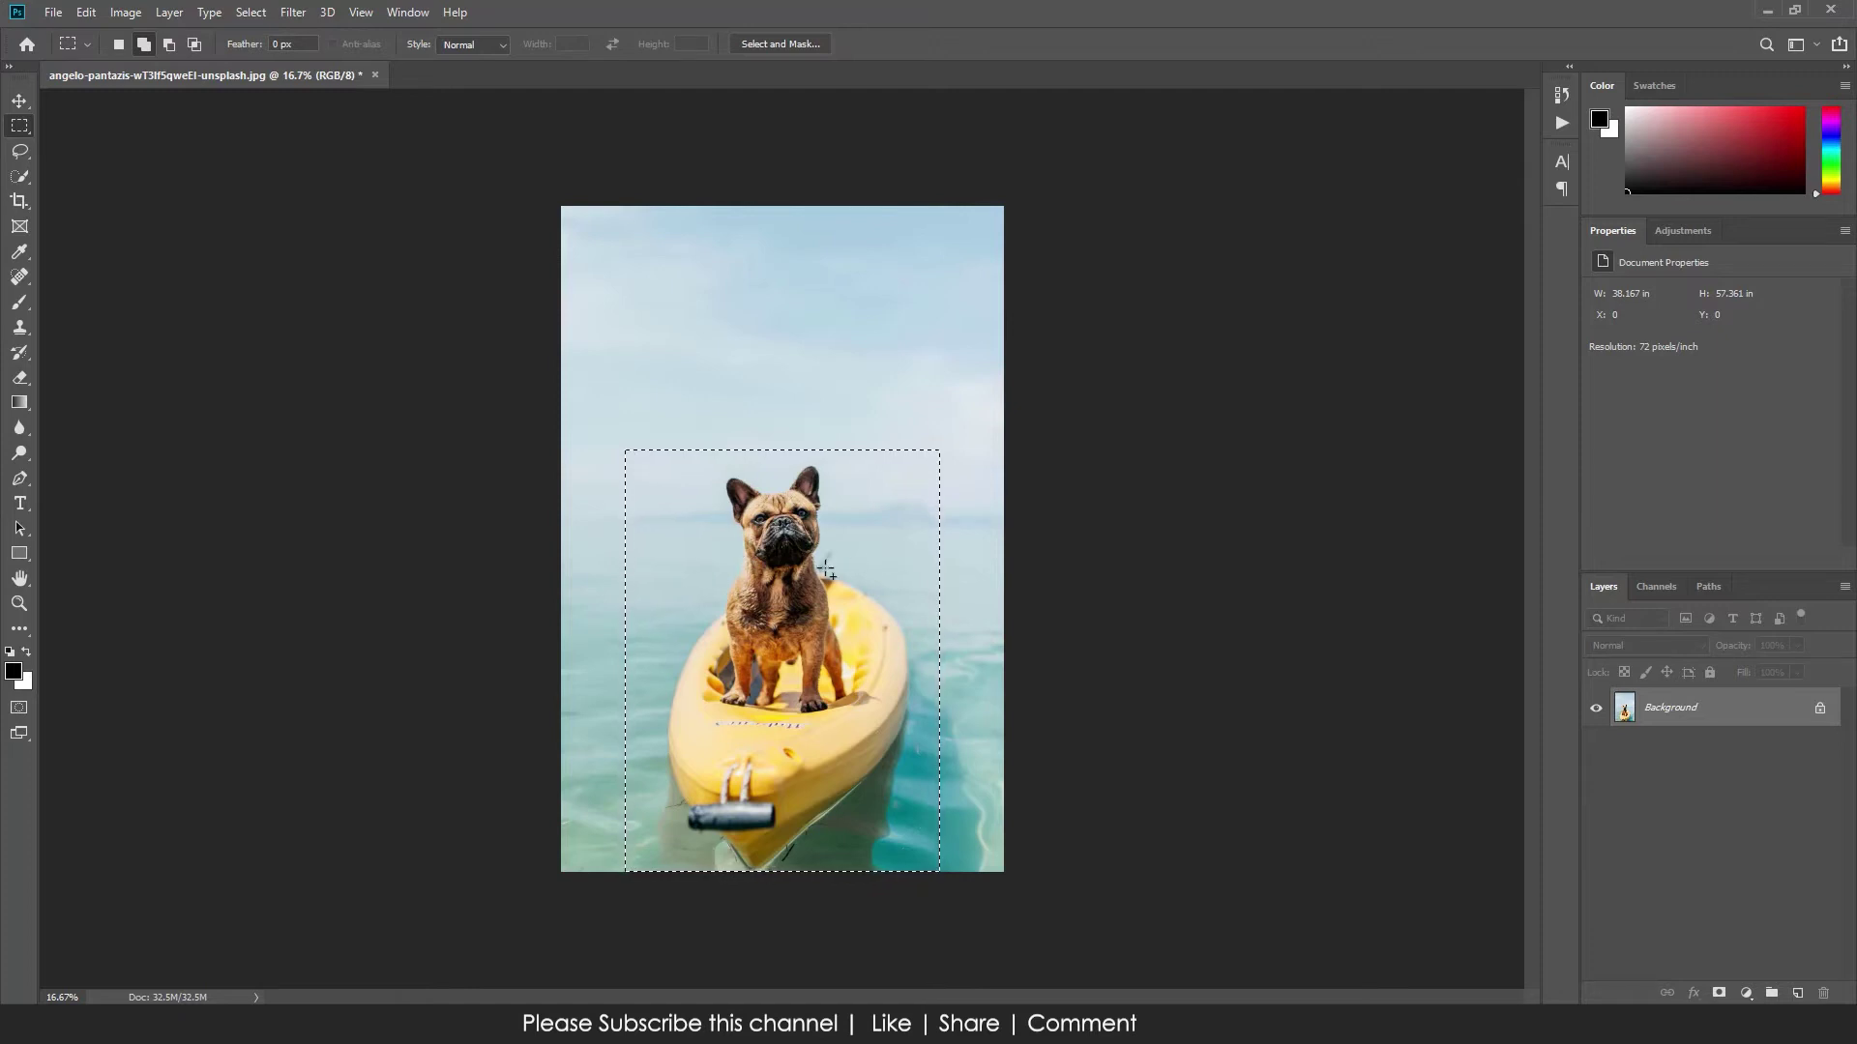
pyautogui.rightClick(779, 561)
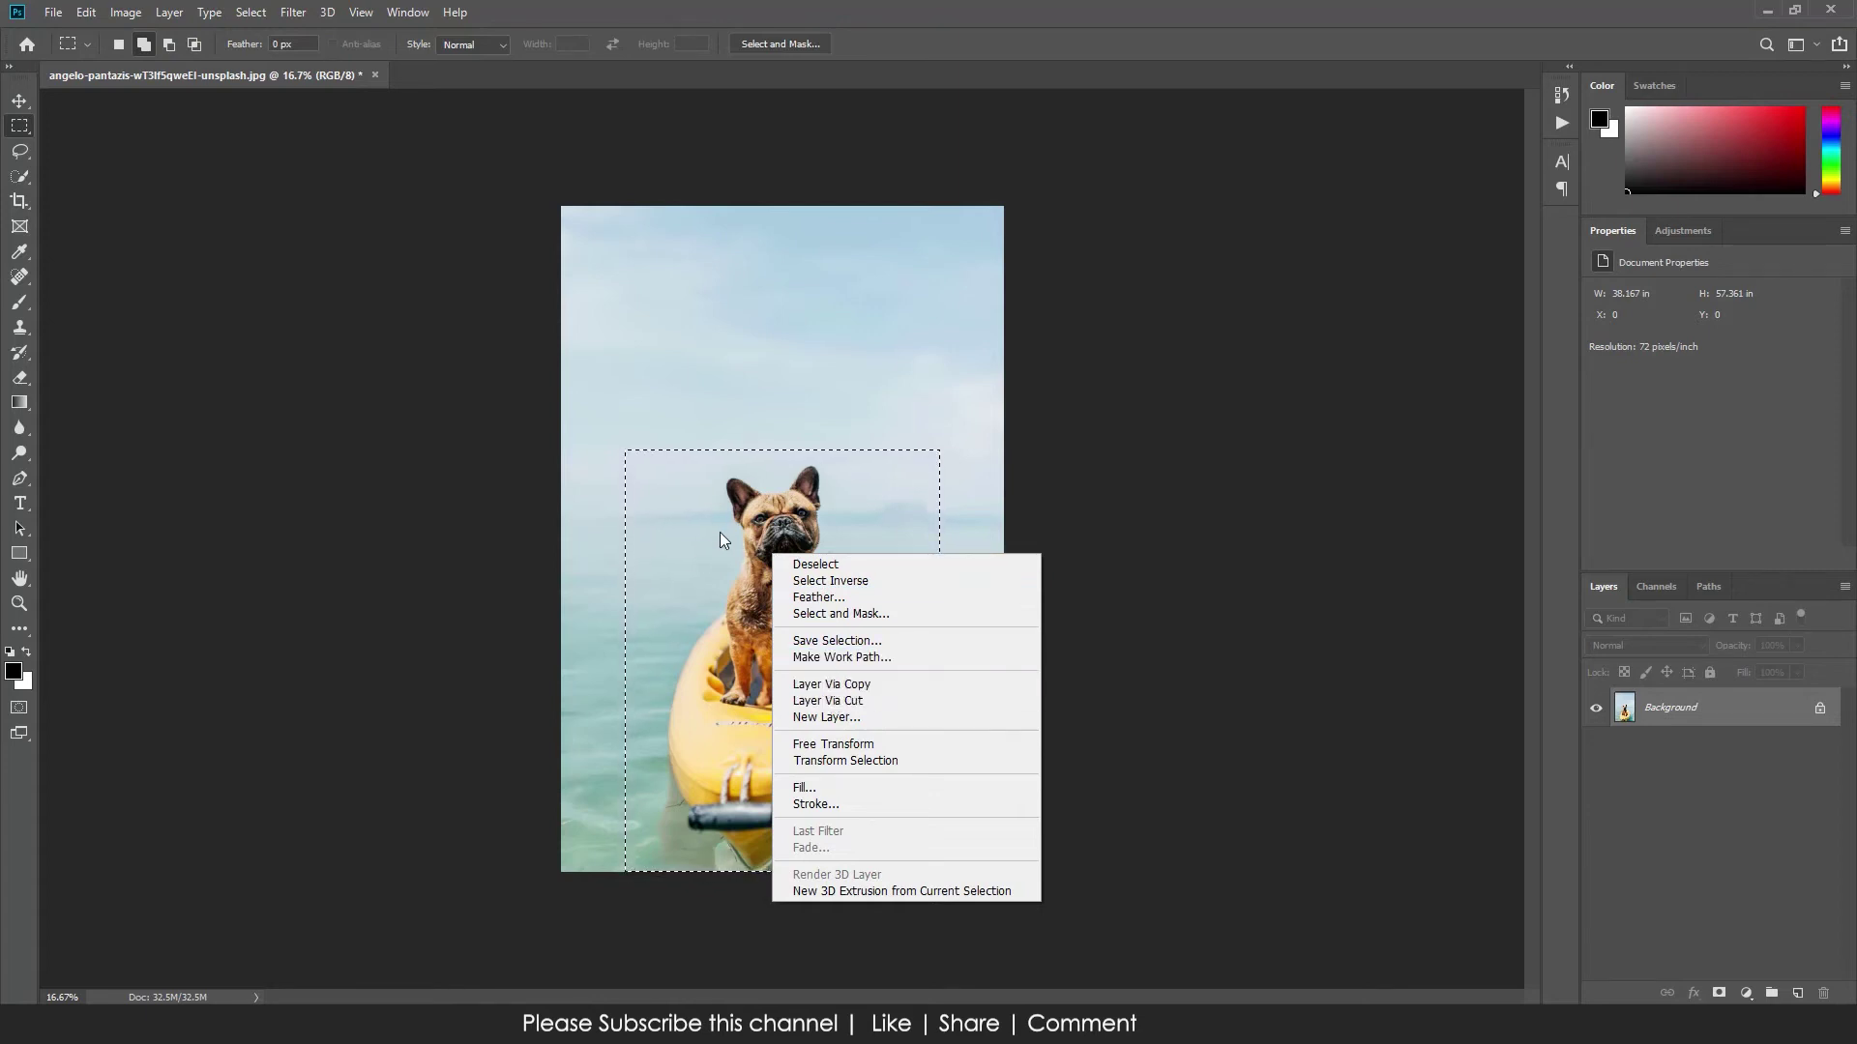
# Copy the selection to Layer 1, check it by toggling Background, then delete Layer 1
pyautogui.click(860, 689)
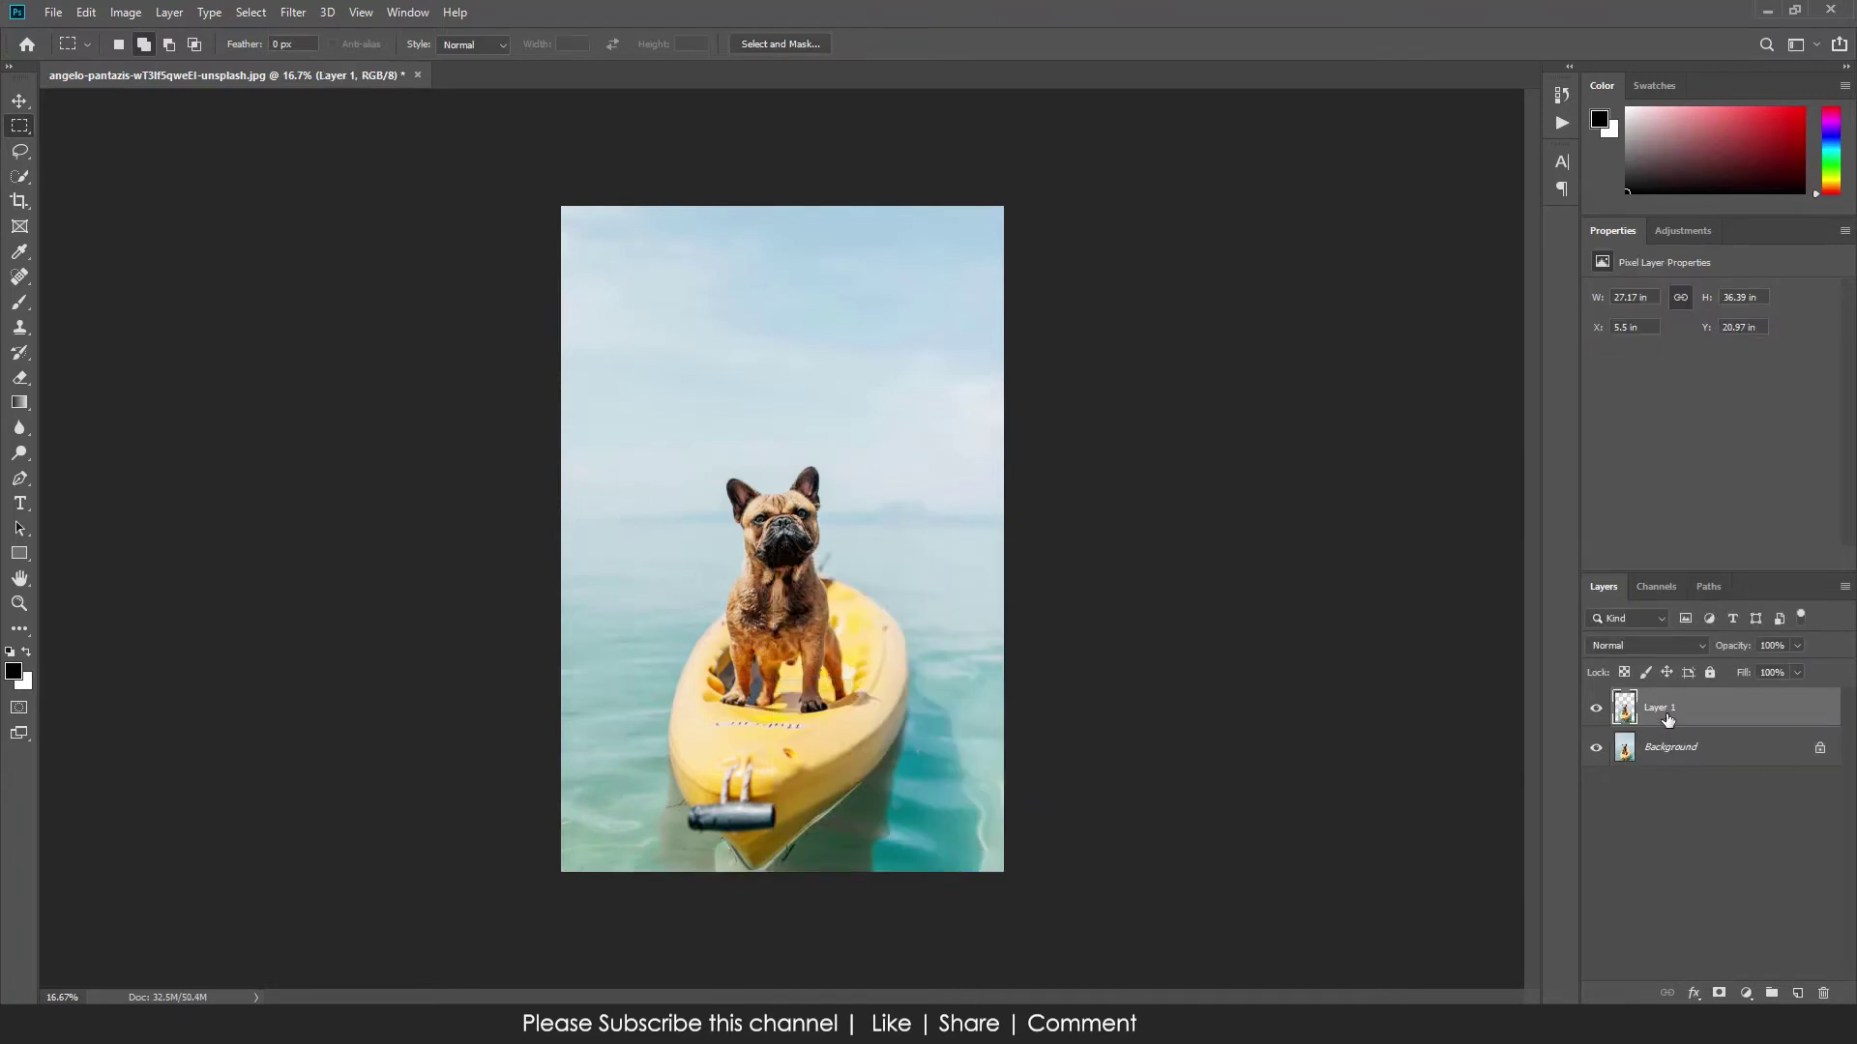
pyautogui.click(1597, 749)
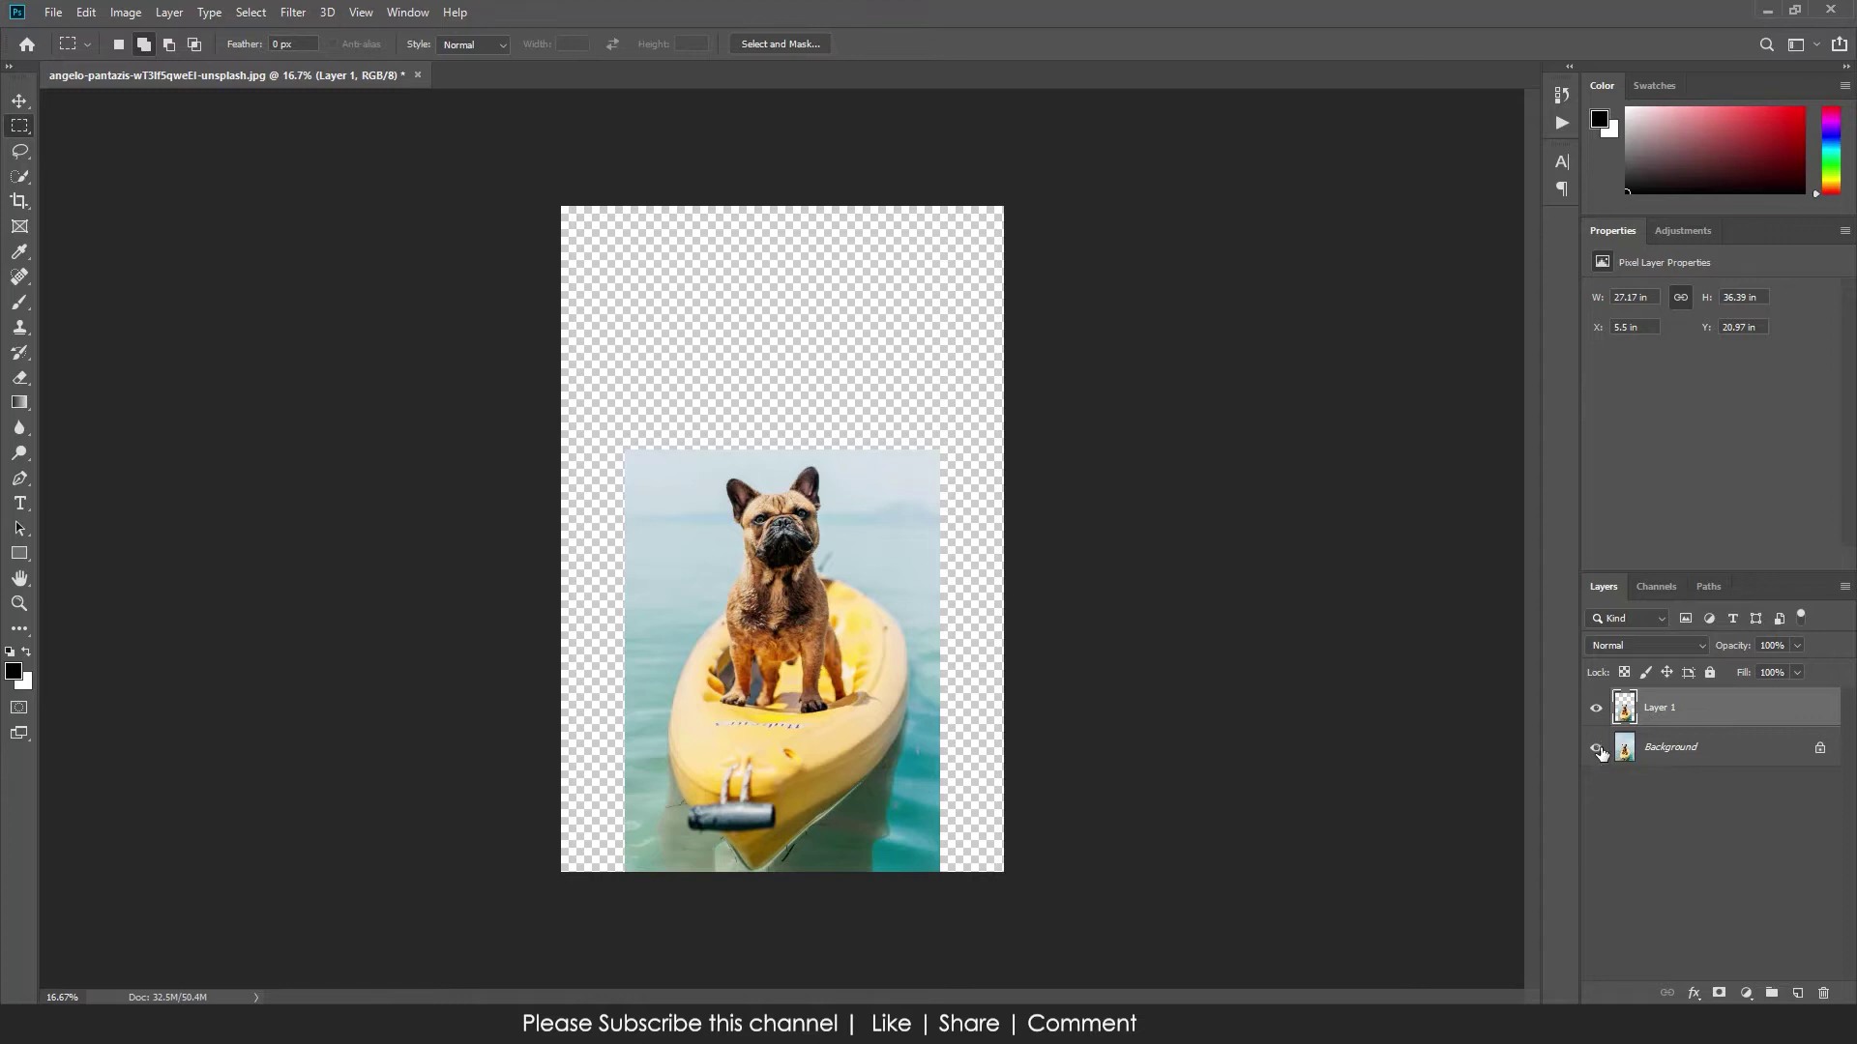
pyautogui.click(1596, 749)
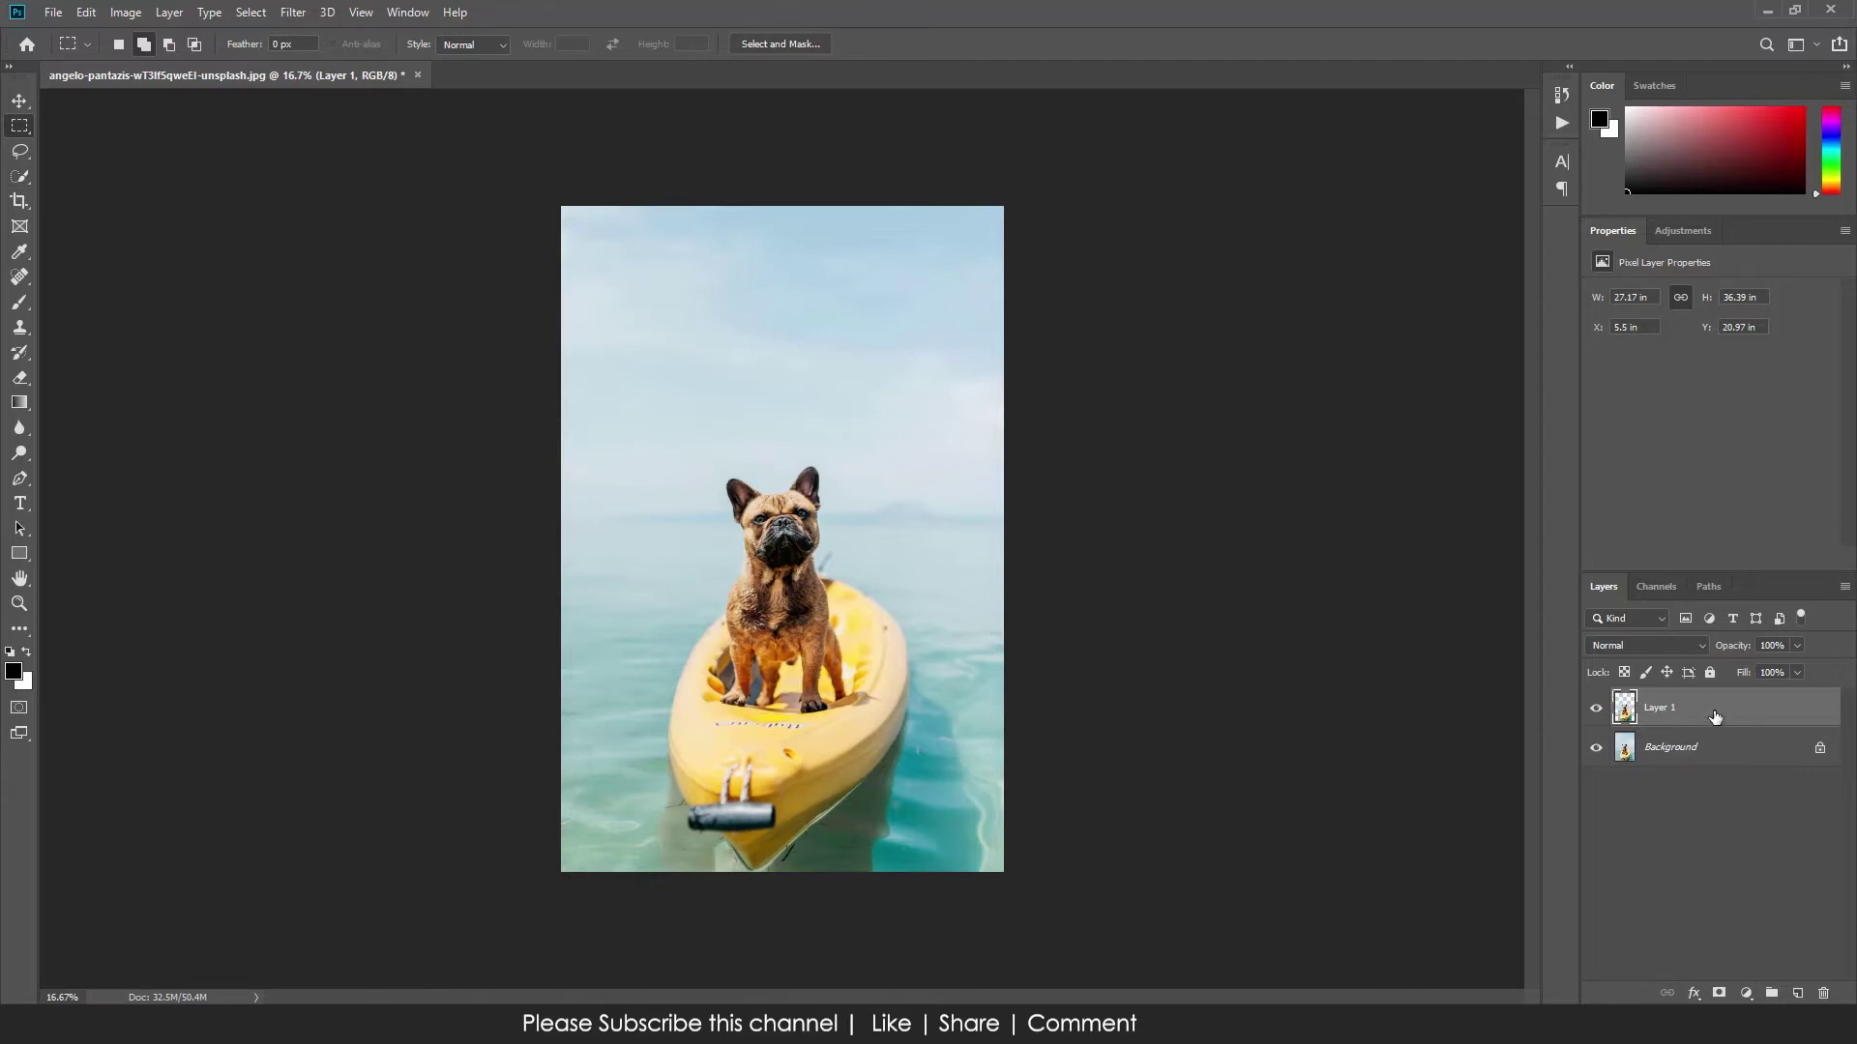
pyautogui.moveTo(1736, 716); pyautogui.dragTo(1826, 989)
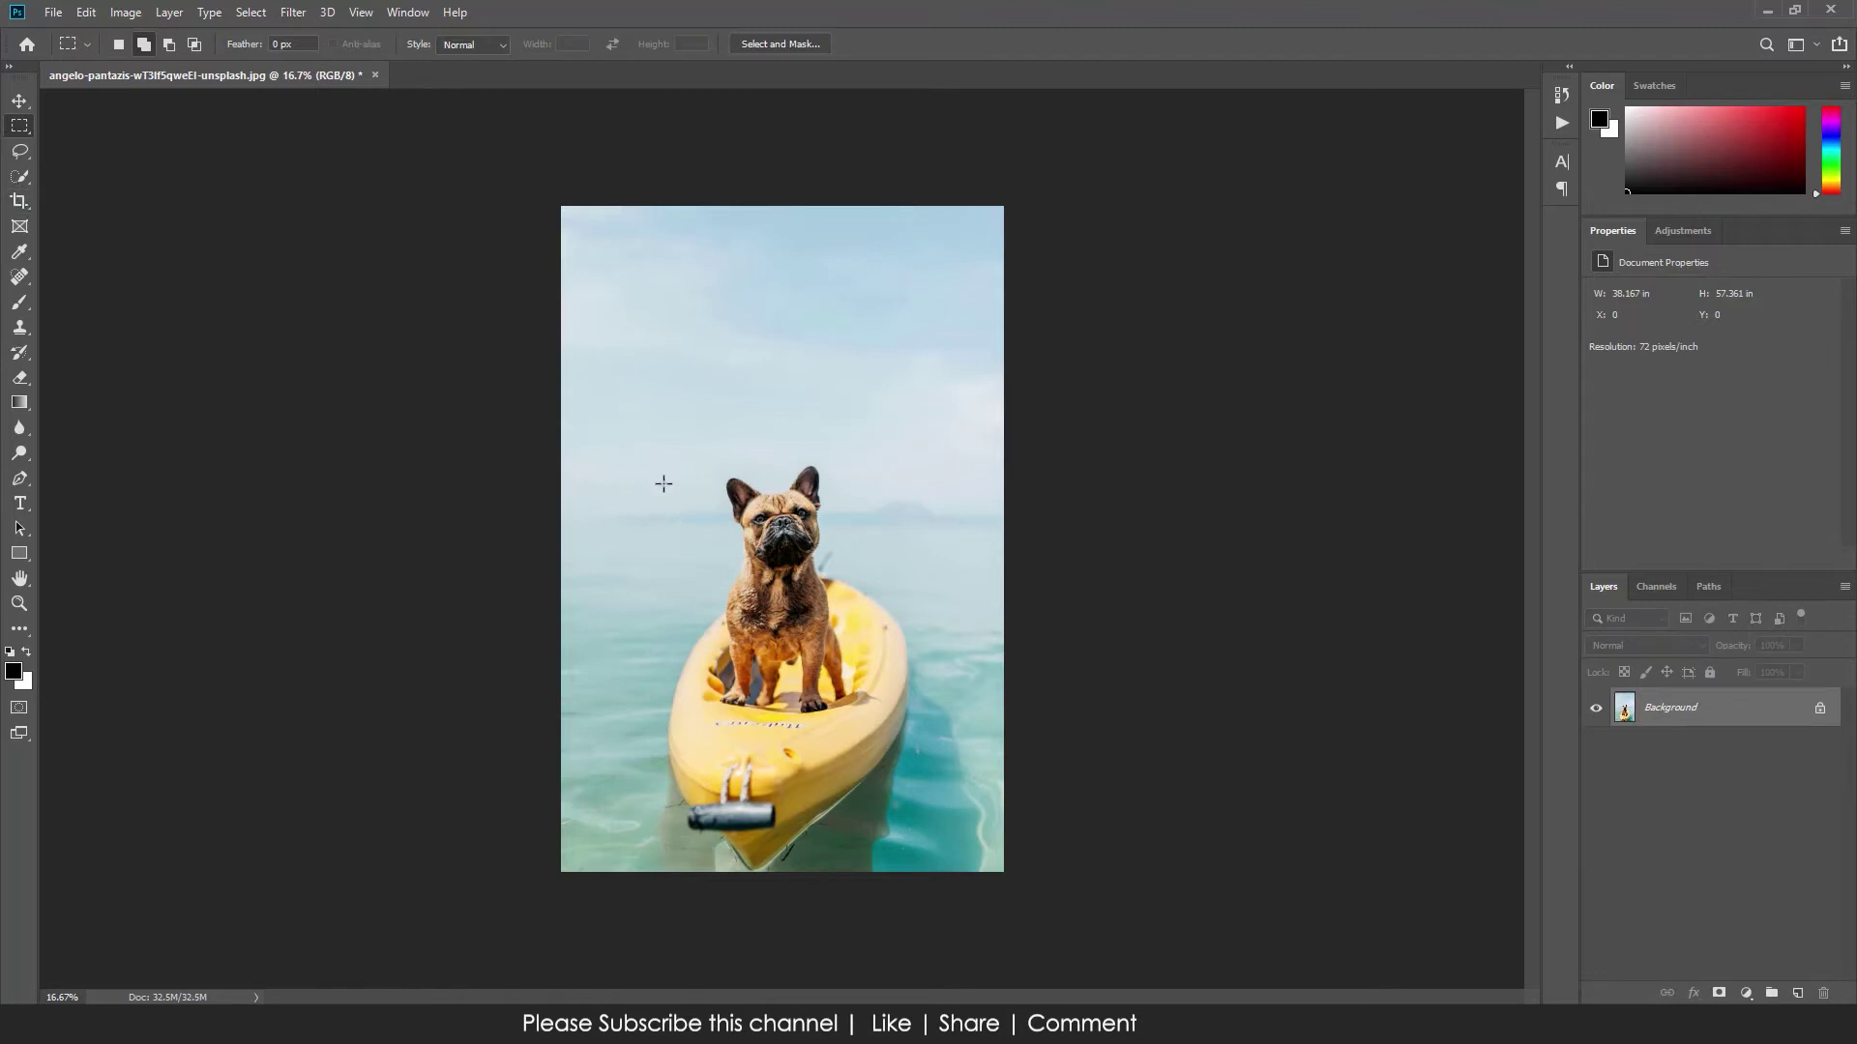
# Draw a large rectangle around the dog and kayak, then subtract its top strip and right edge
pyautogui.moveTo(621, 396); pyautogui.dragTo(957, 879)
pyautogui.click(170, 45)
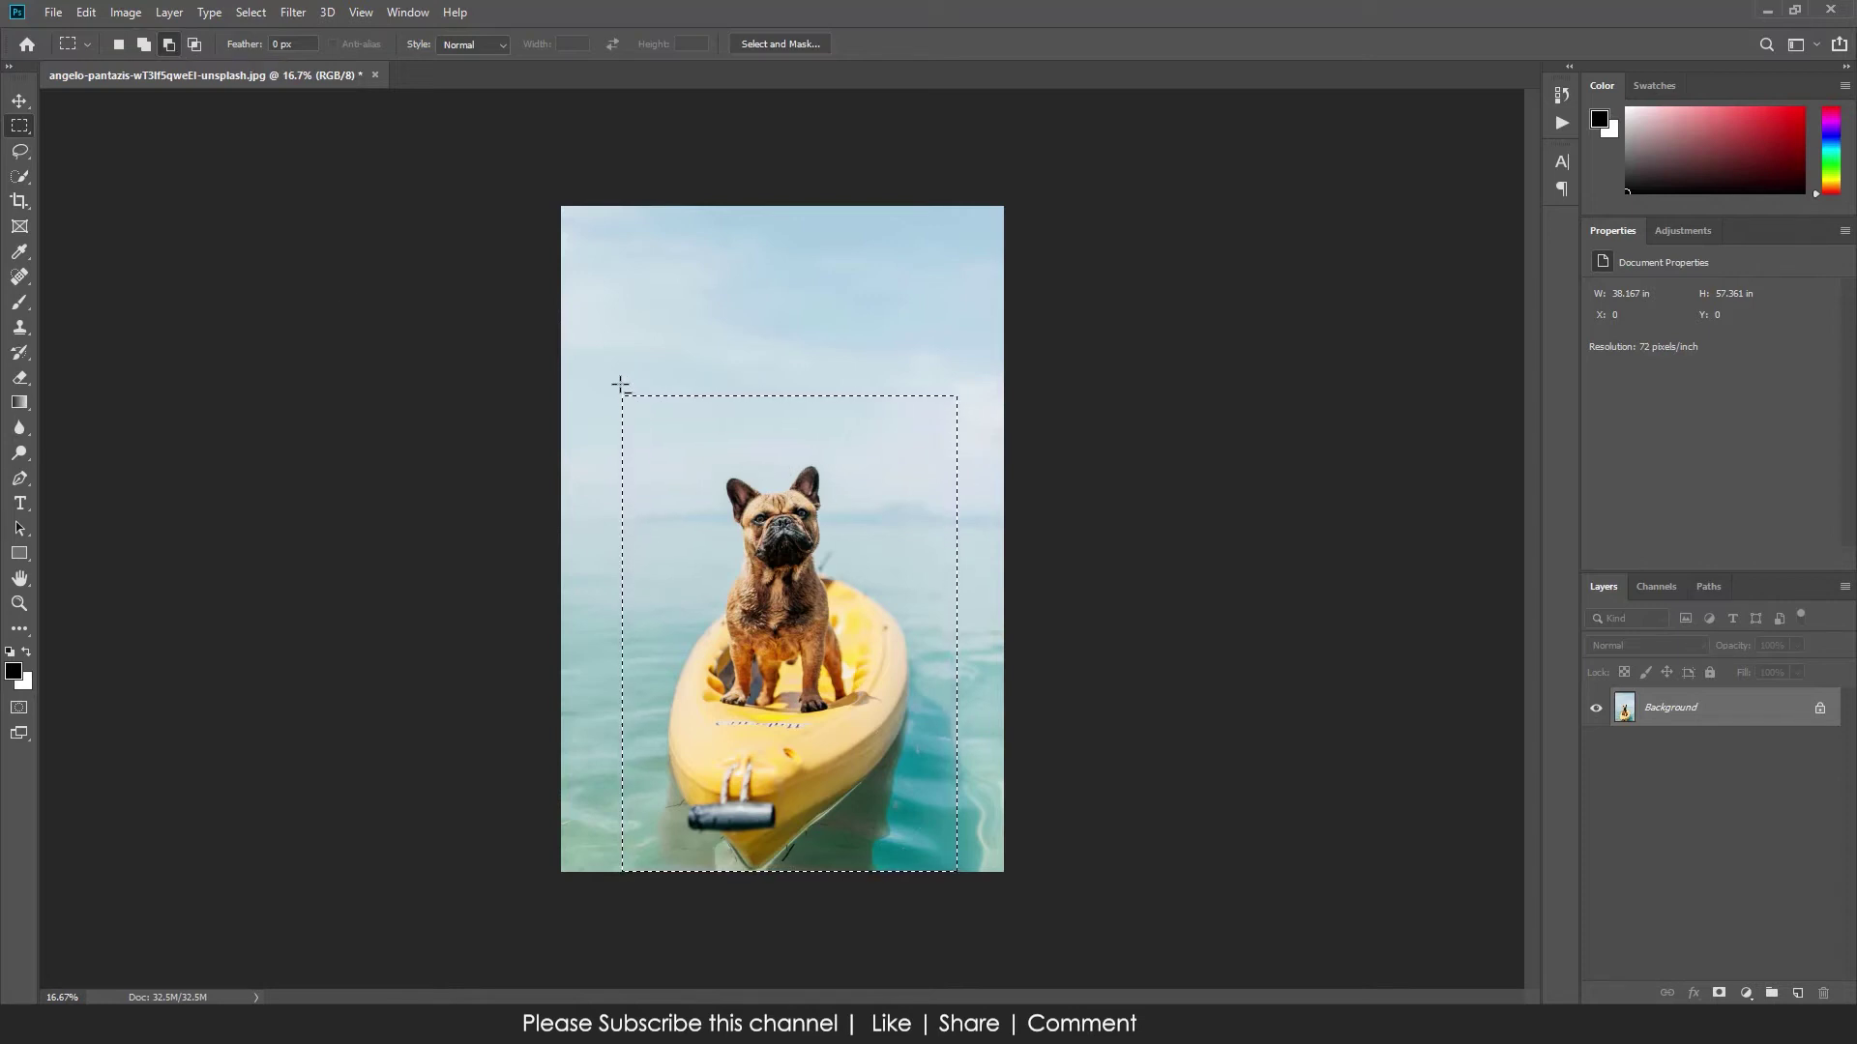
pyautogui.moveTo(624, 386)
pyautogui.mouseDown()
pyautogui.moveTo(968, 468)
pyautogui.moveTo(956, 455)
pyautogui.mouseUp()
pyautogui.moveTo(599, 383)
pyautogui.mouseDown()
pyautogui.moveTo(644, 468)
pyautogui.moveTo(654, 448)
pyautogui.mouseUp()
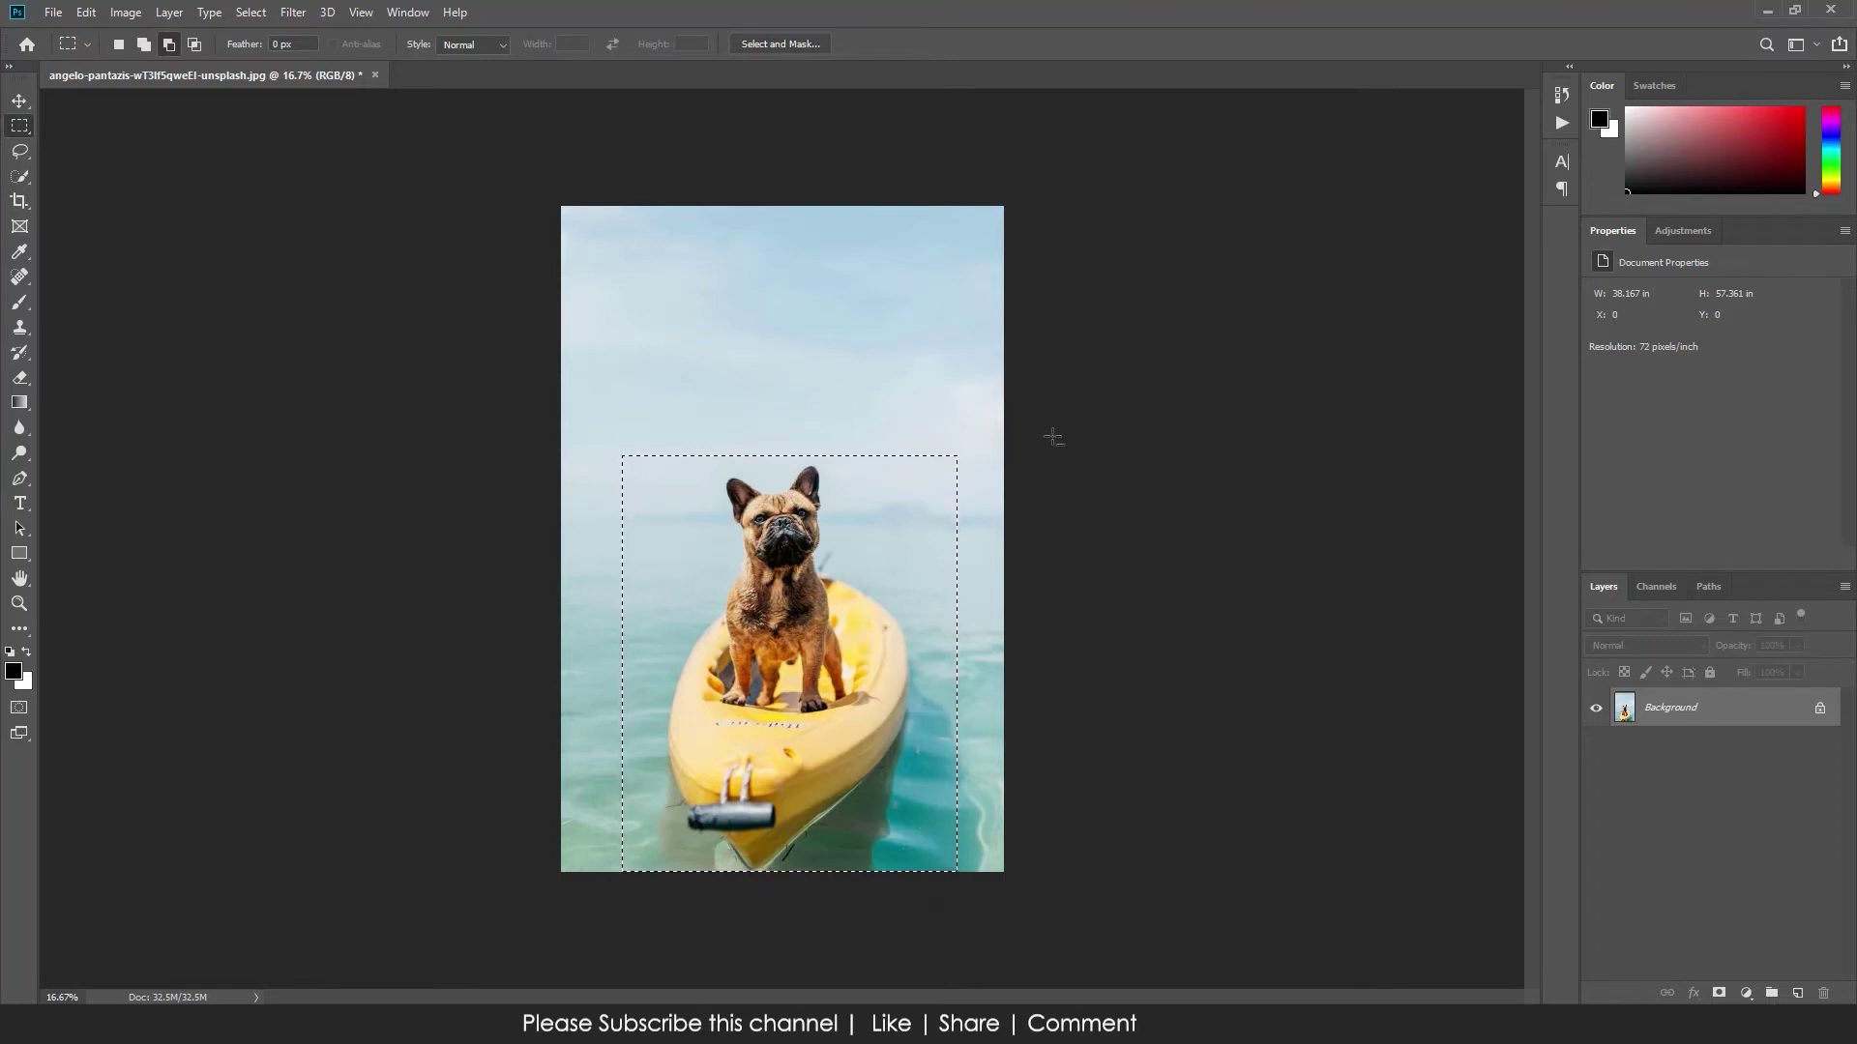
pyautogui.moveTo(982, 446)
pyautogui.mouseDown()
pyautogui.moveTo(923, 734)
pyautogui.moveTo(930, 883)
pyautogui.mouseUp()
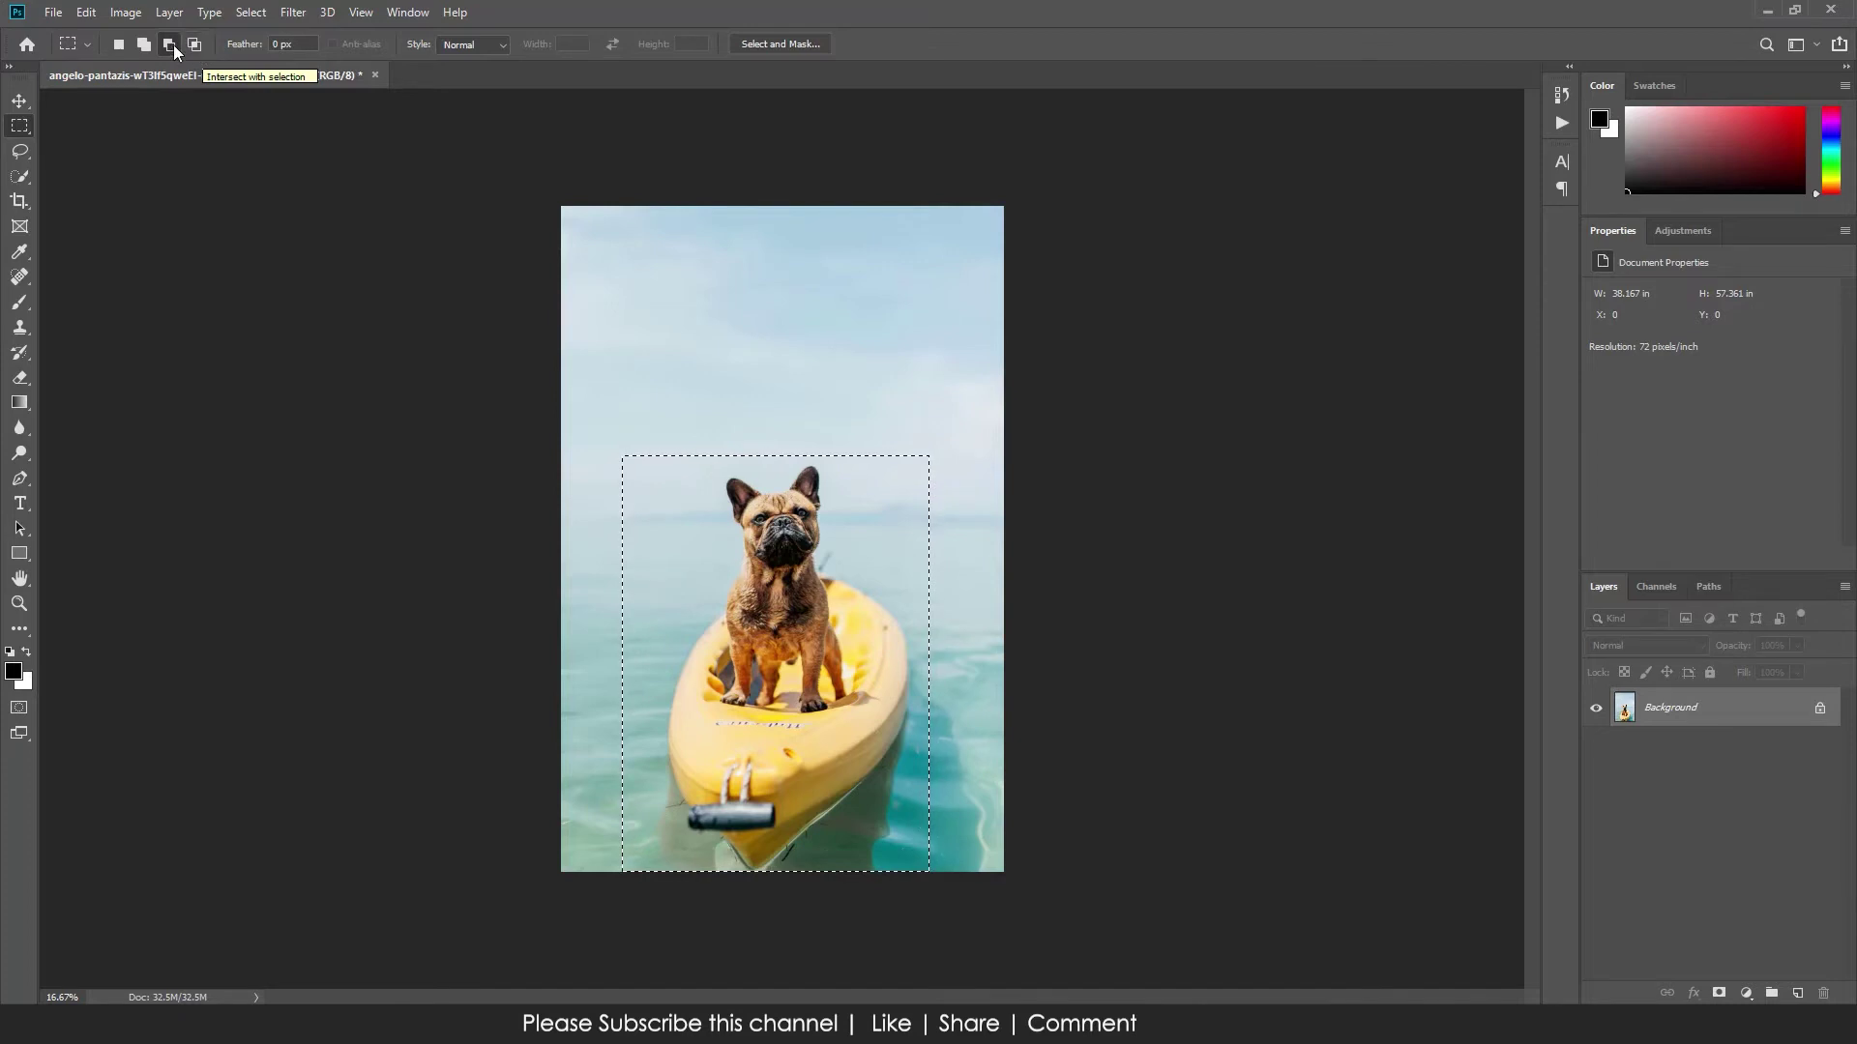
# Intersect the selection with a rectangle around the dog, then add a tall rectangle to the bottom edge
pyautogui.click(195, 44)
pyautogui.moveTo(712, 471); pyautogui.dragTo(860, 703)
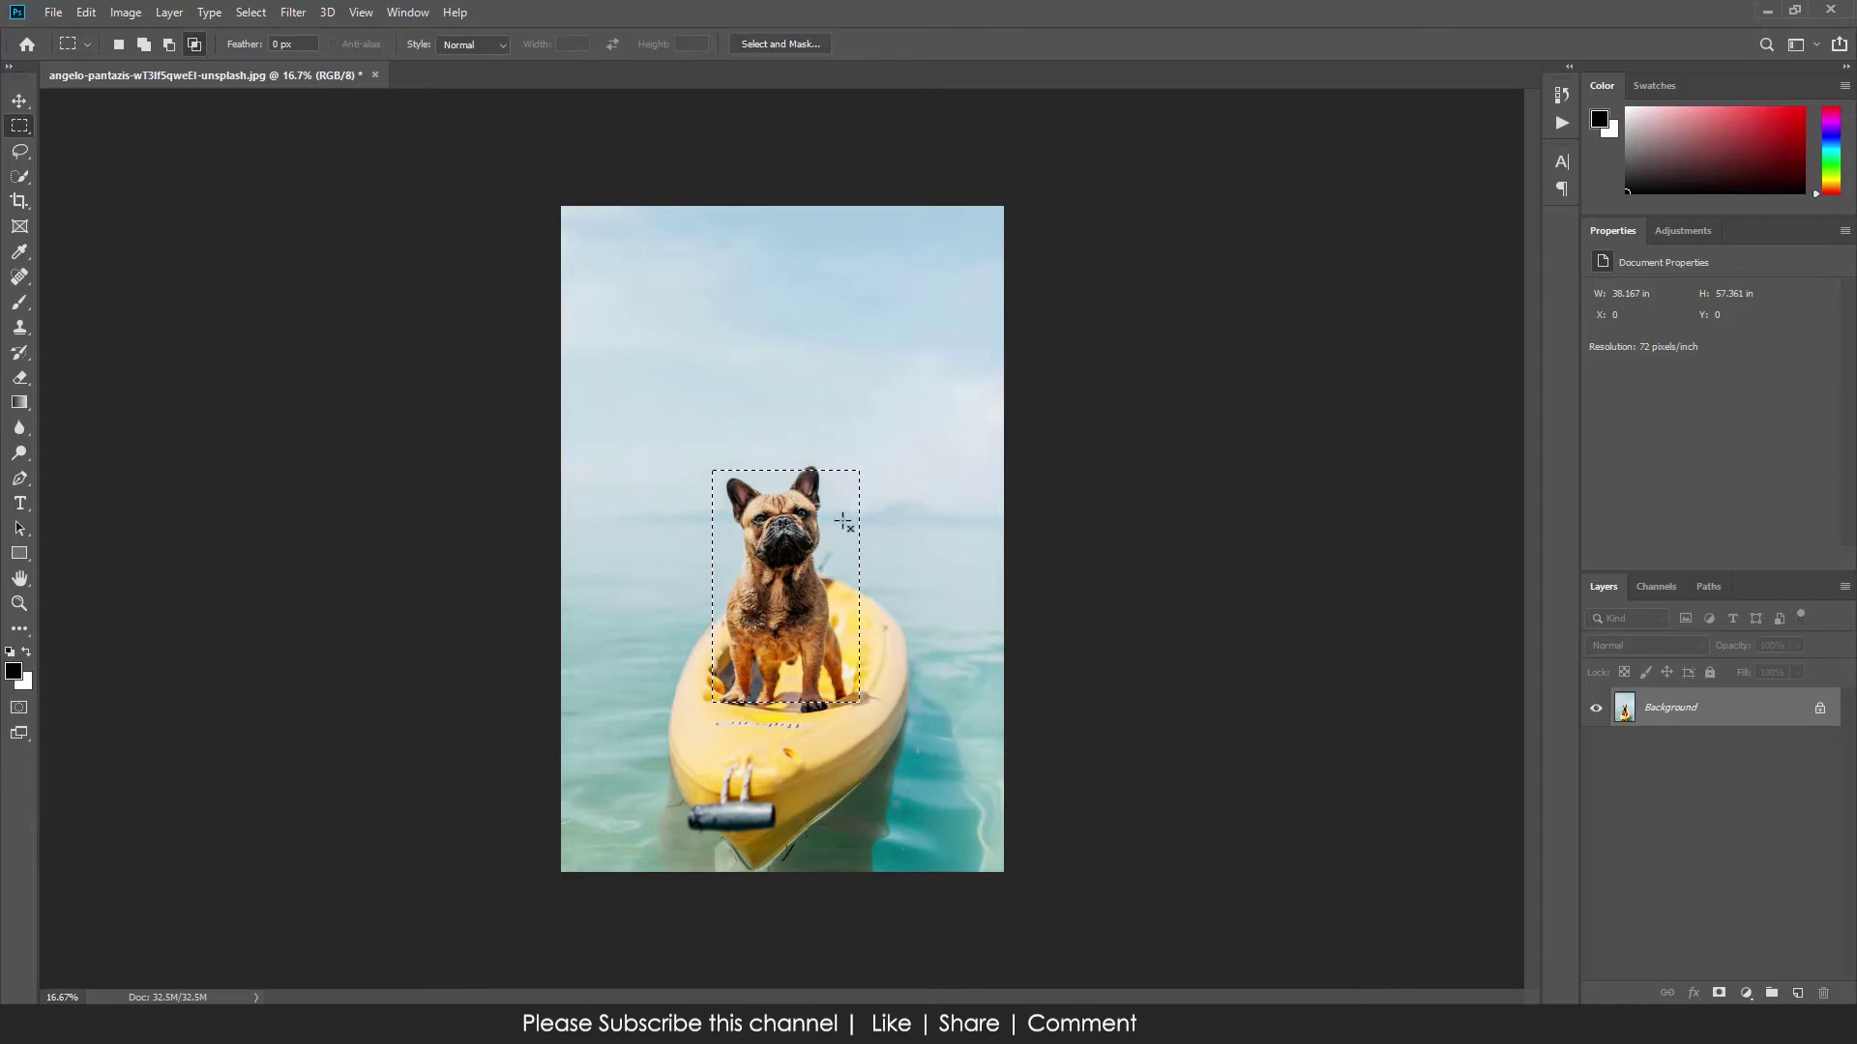
pyautogui.click(149, 44)
pyautogui.moveTo(656, 436); pyautogui.dragTo(949, 834)
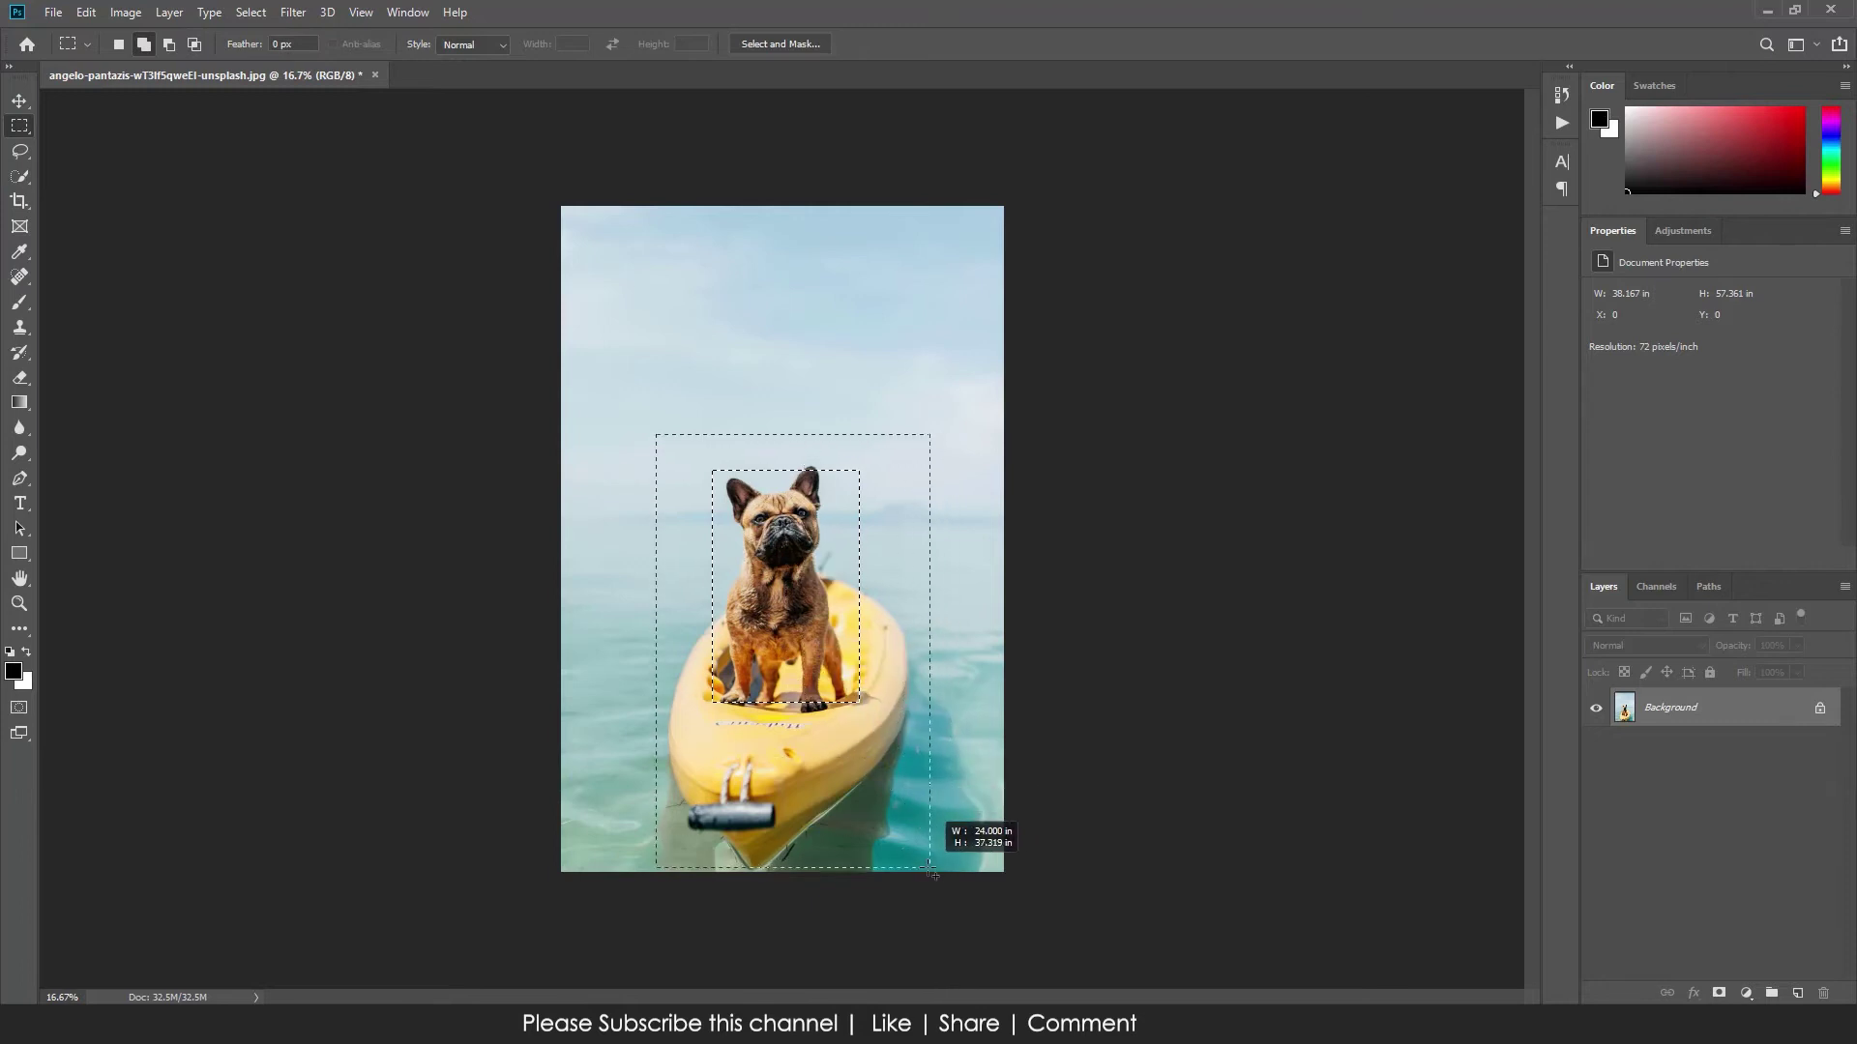
pyautogui.moveTo(950, 837); pyautogui.dragTo(925, 869)
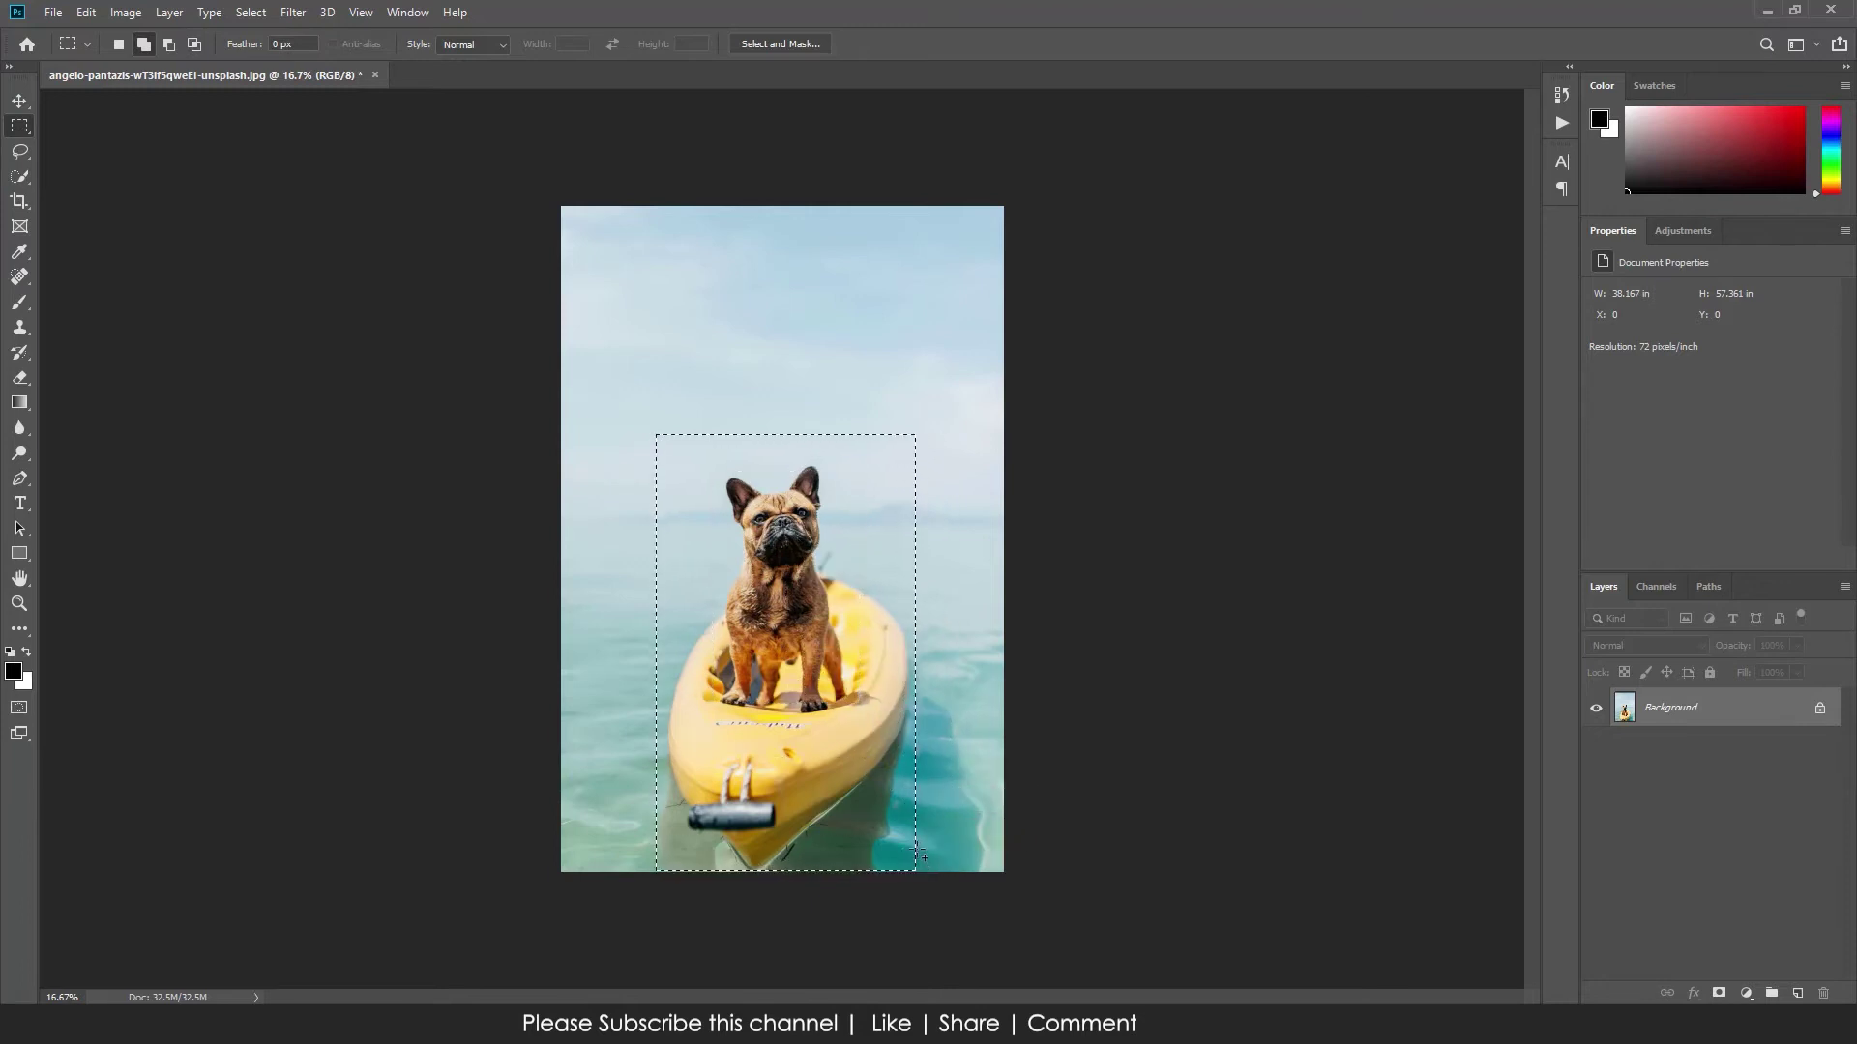
# Copy the tall selection to Layer 1, preview it with Background hidden, then delete it
pyautogui.rightClick(751, 612)
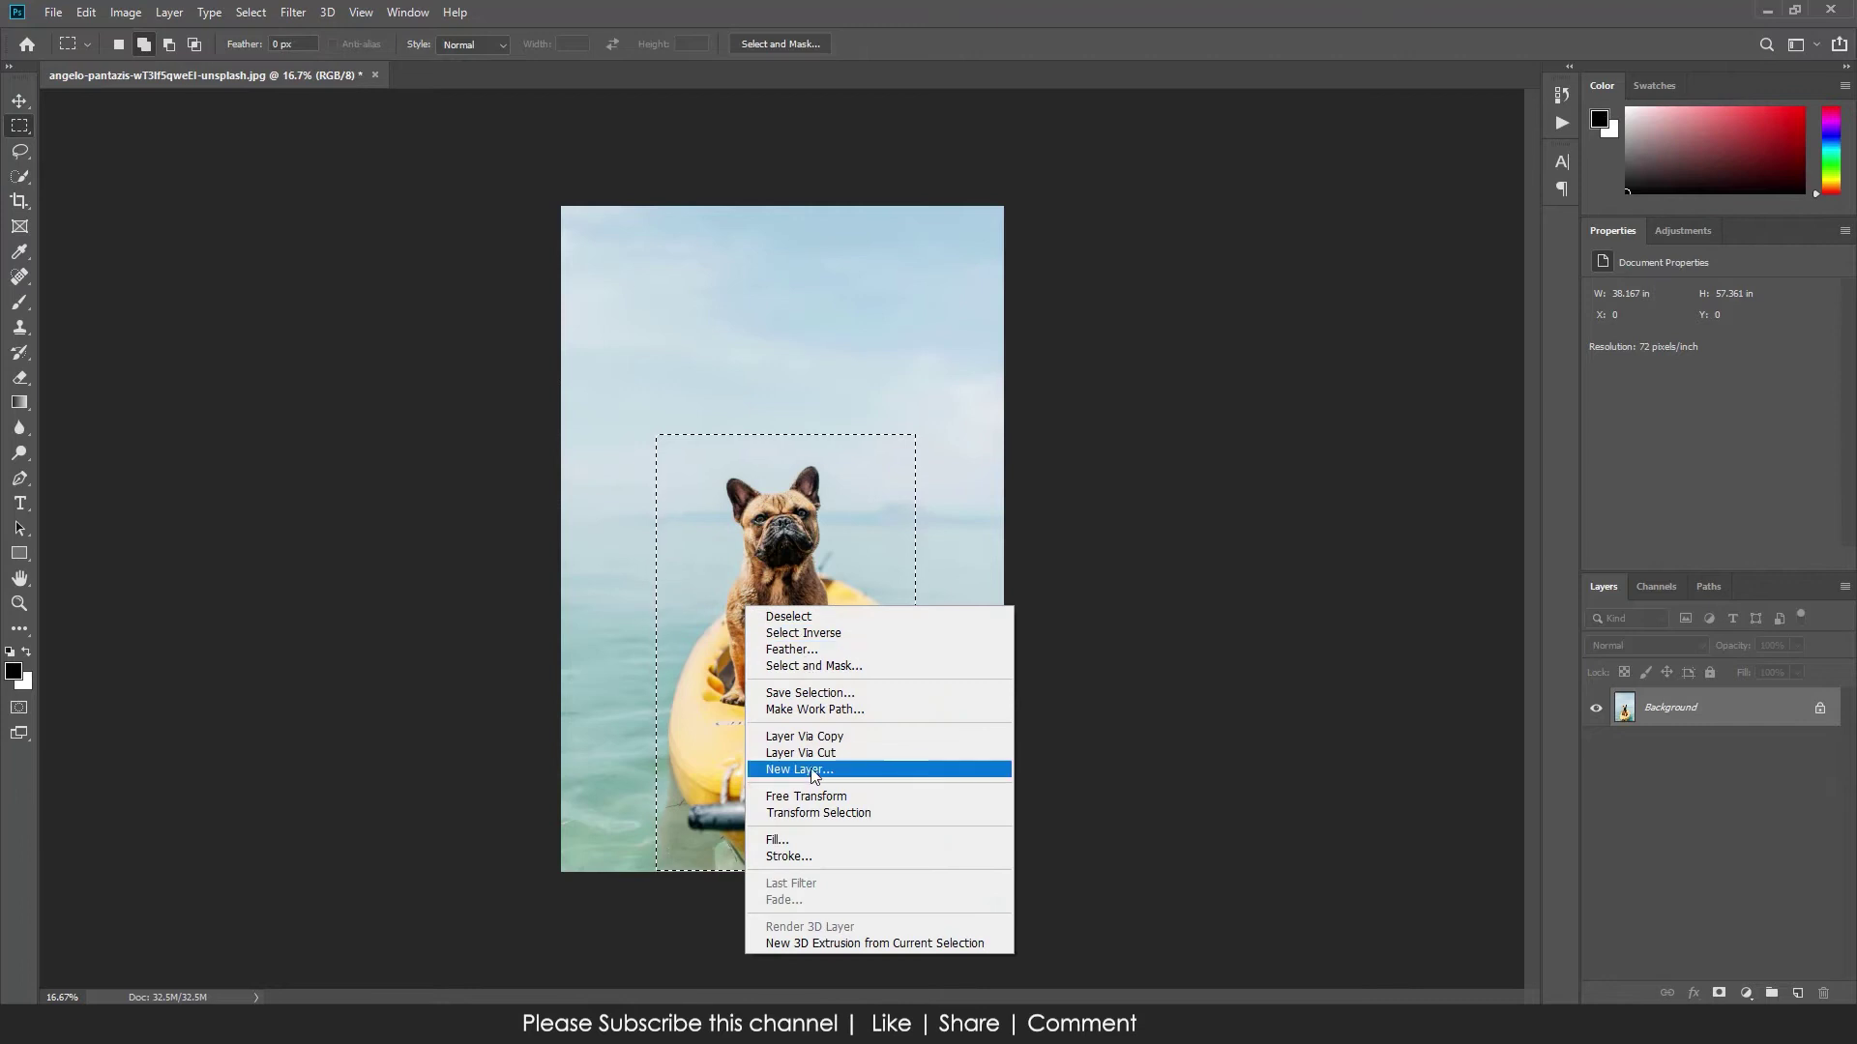
pyautogui.click(802, 736)
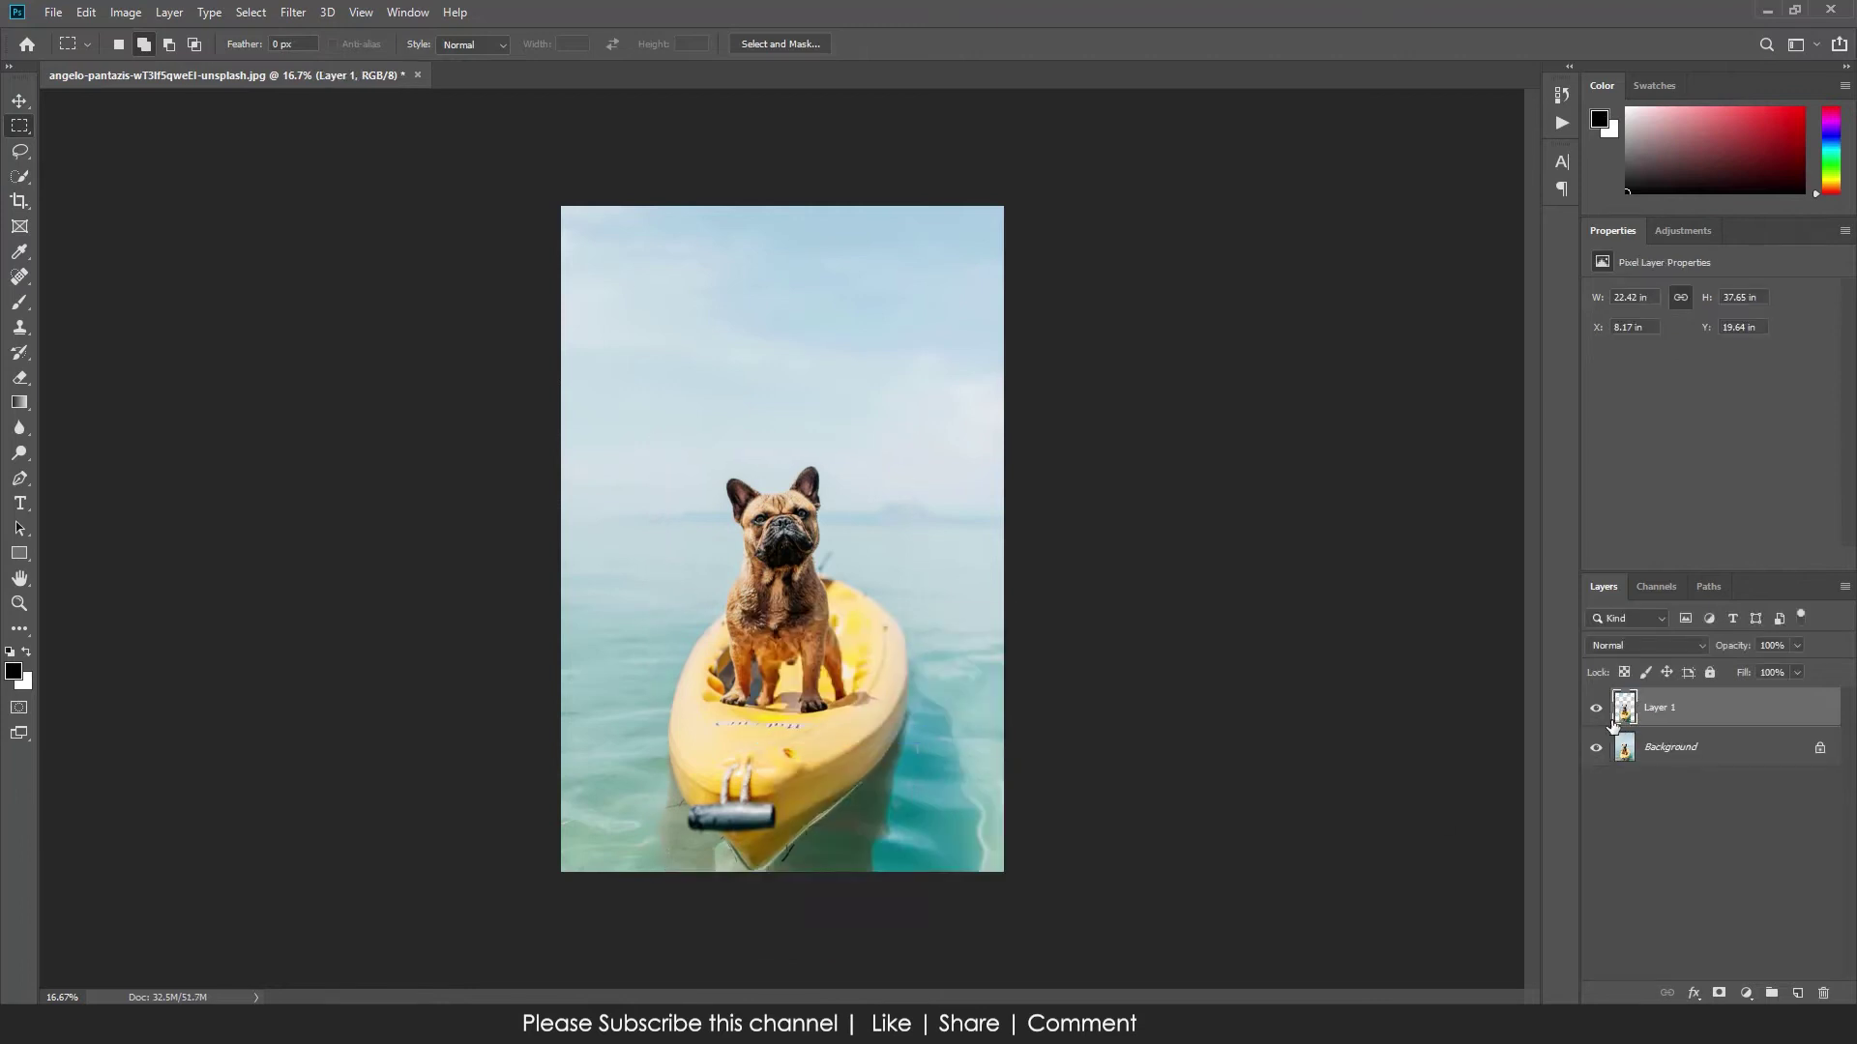
pyautogui.click(1595, 747)
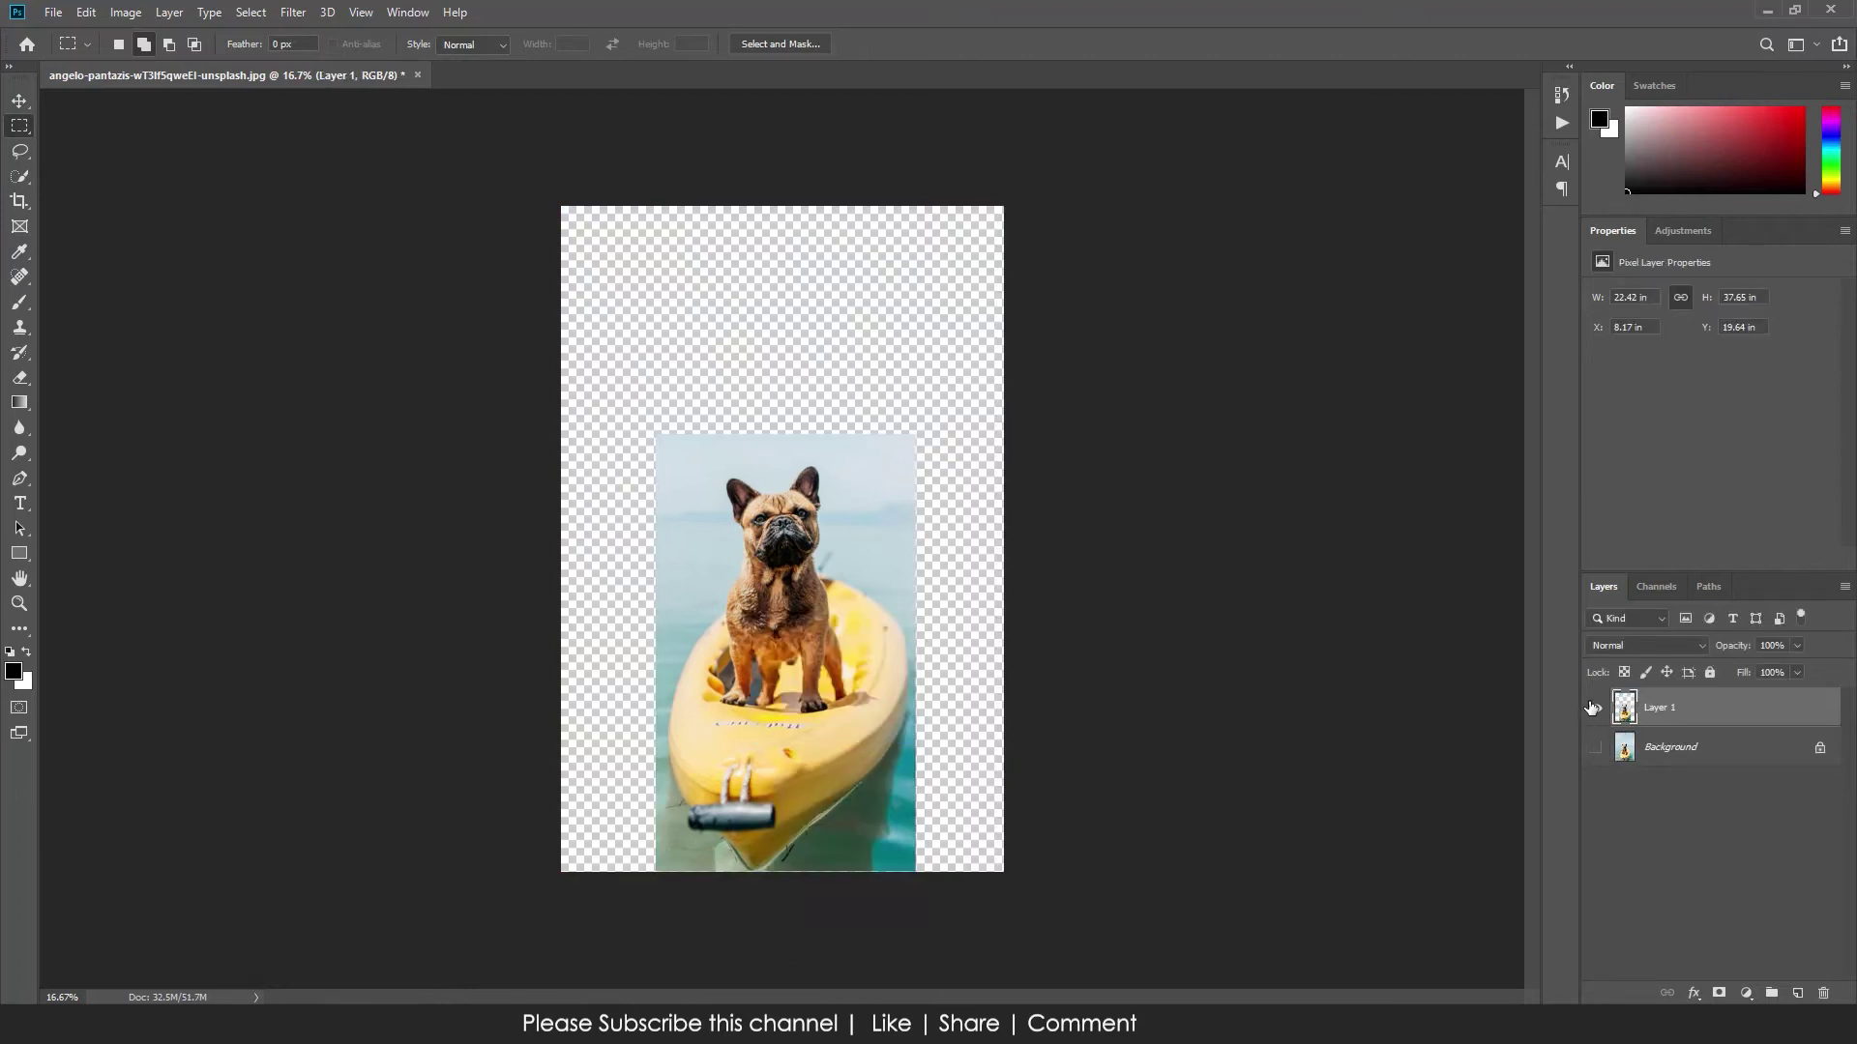
pyautogui.click(1595, 748)
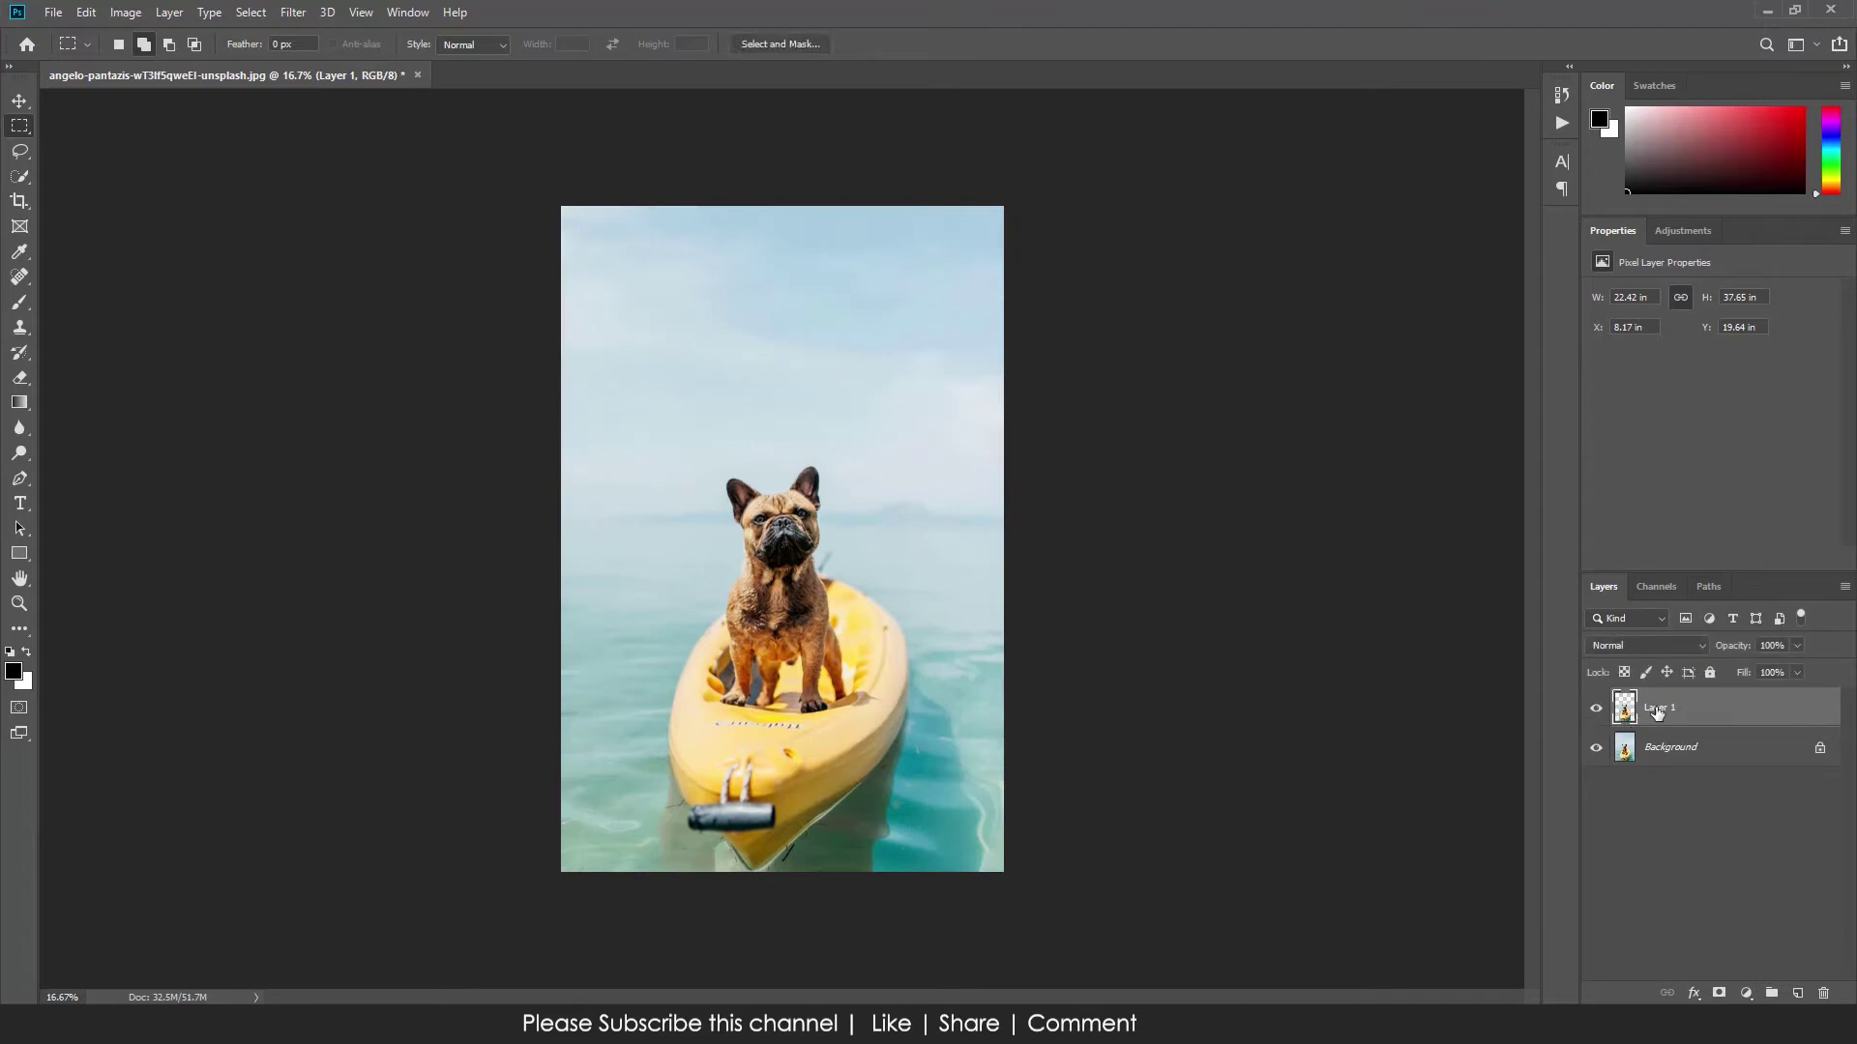
pyautogui.moveTo(1667, 712); pyautogui.dragTo(1823, 993)
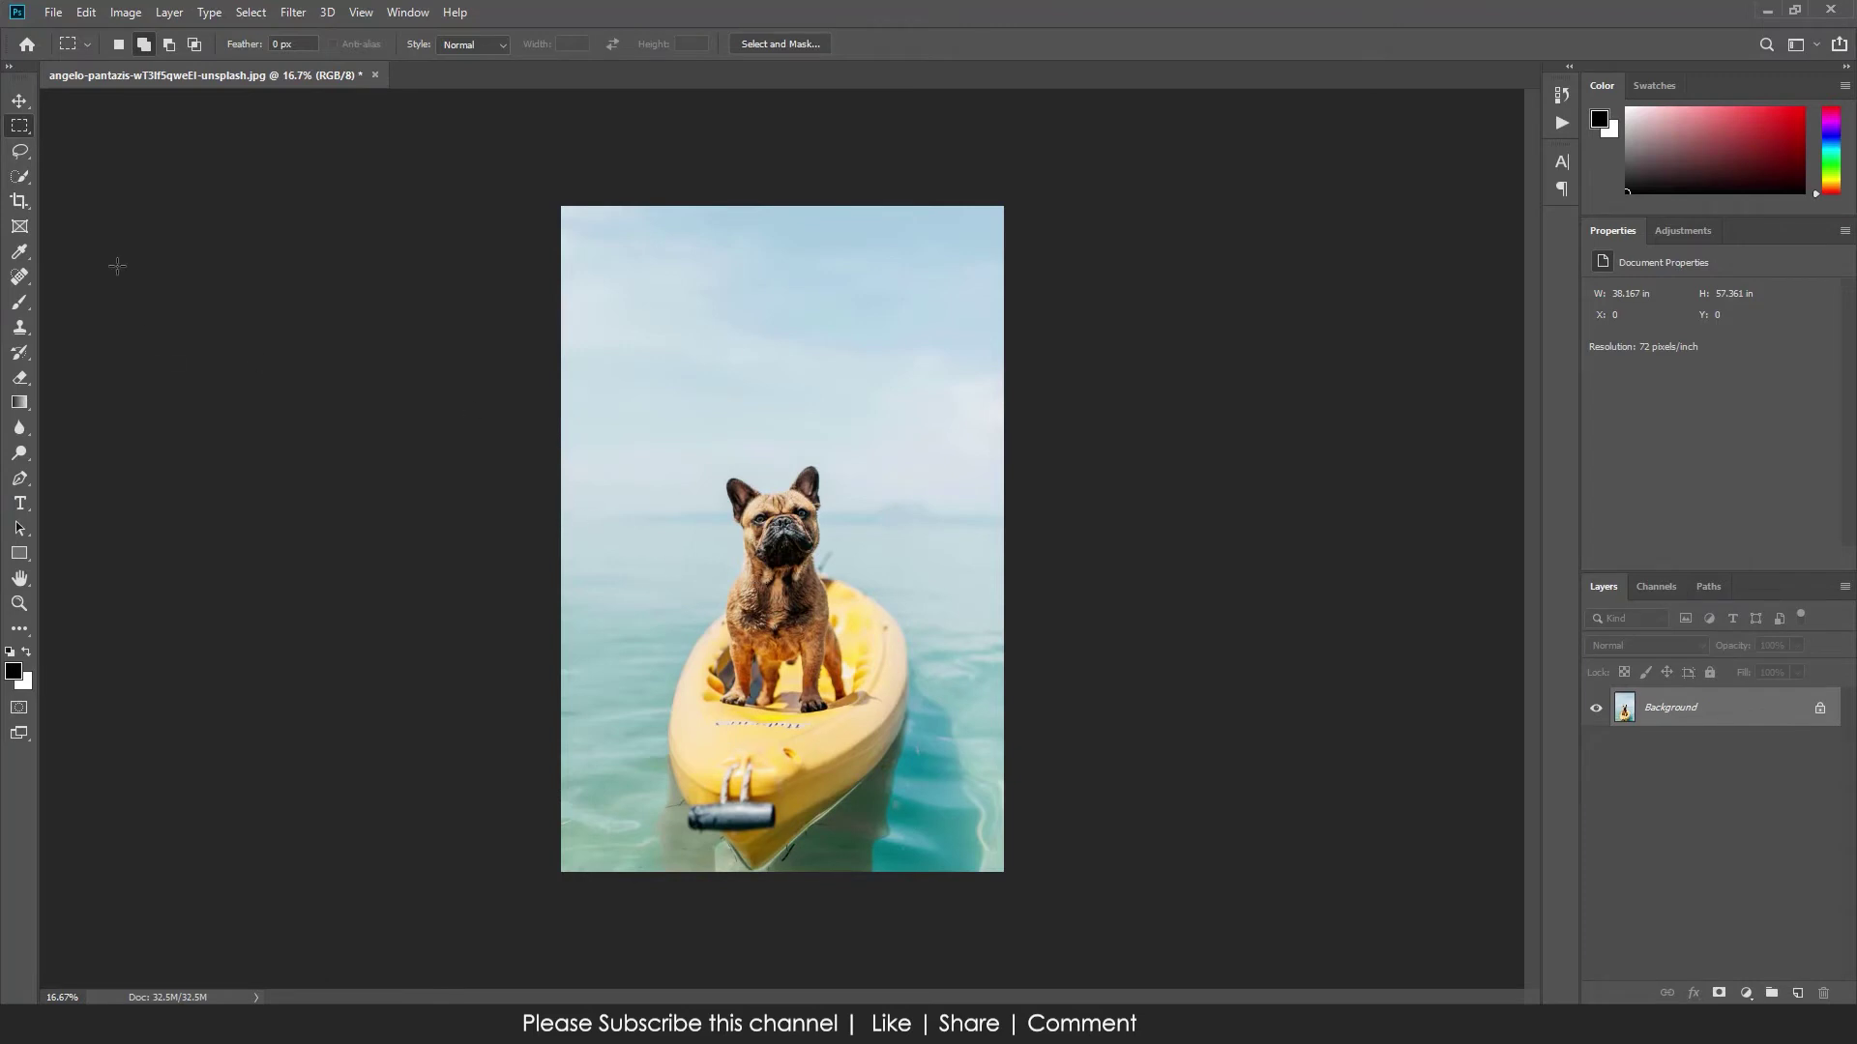
# Switch to the Elliptical Marquee and draw an oval around the dog, adjusting its size and position
pyautogui.rightClick(13, 130)
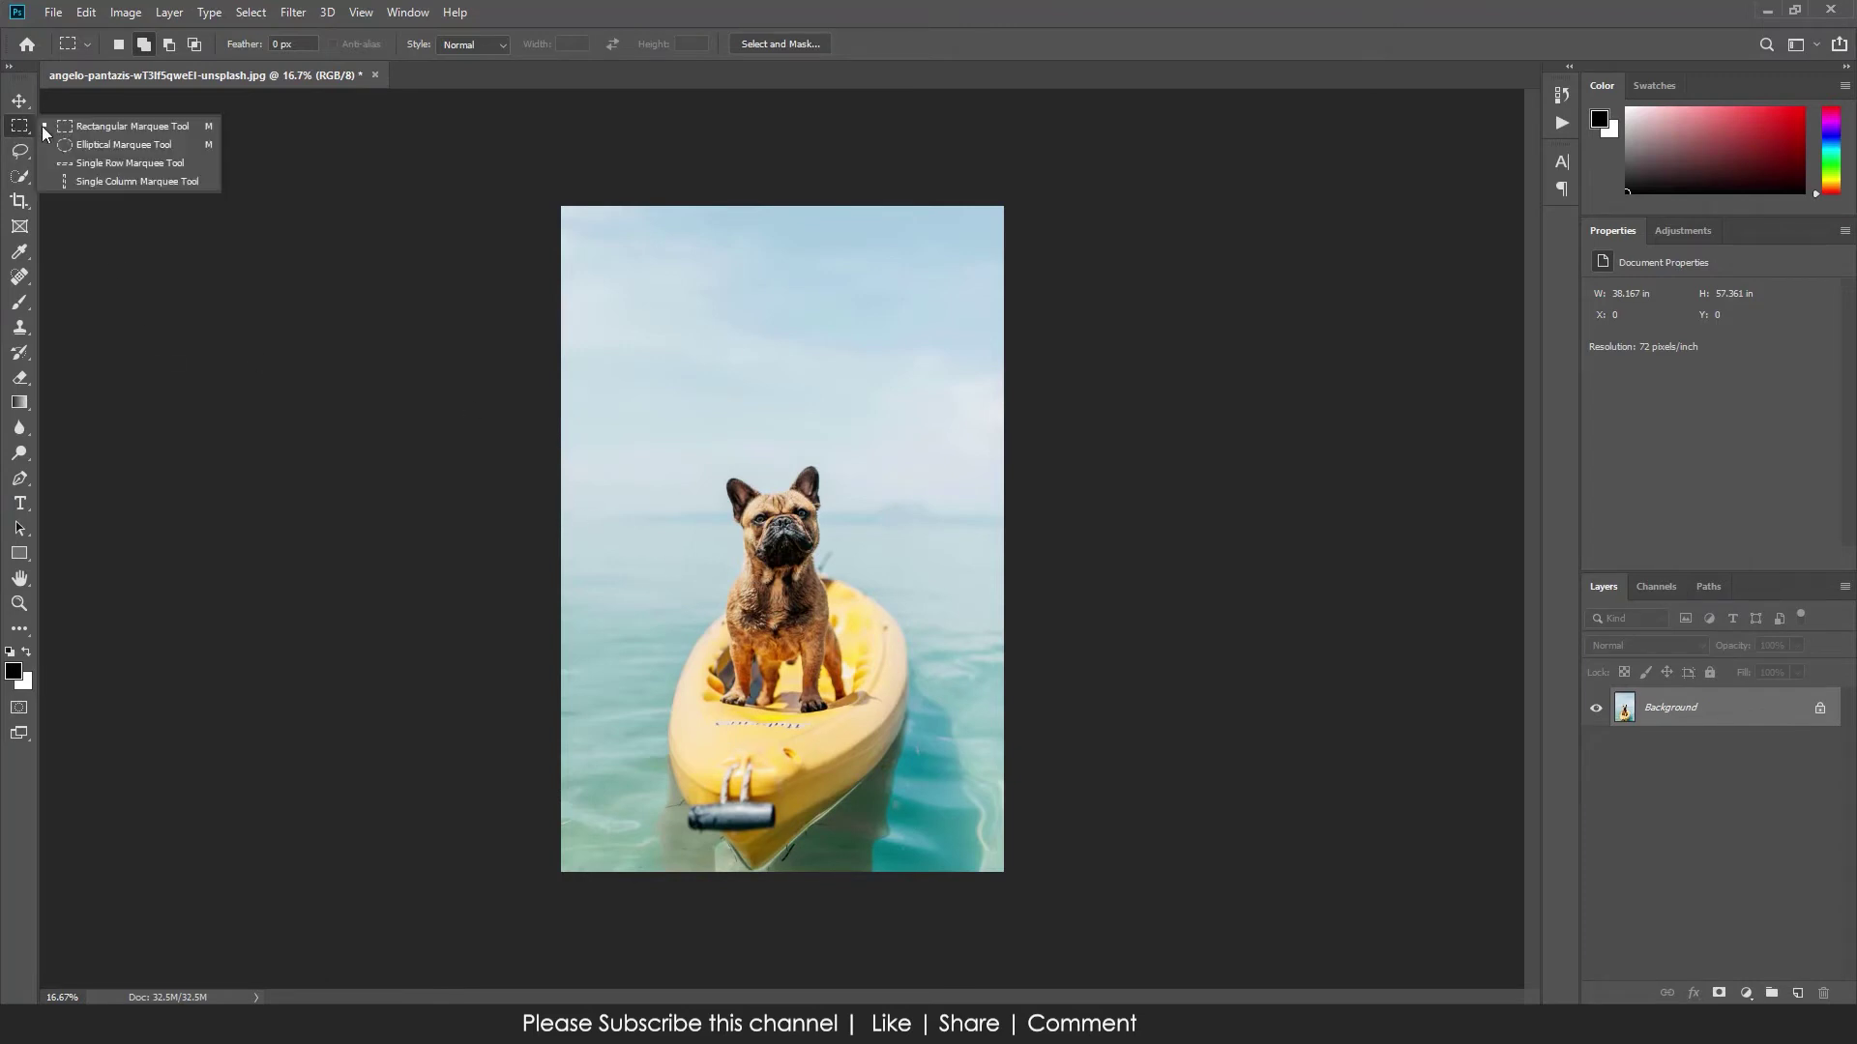
pyautogui.click(148, 144)
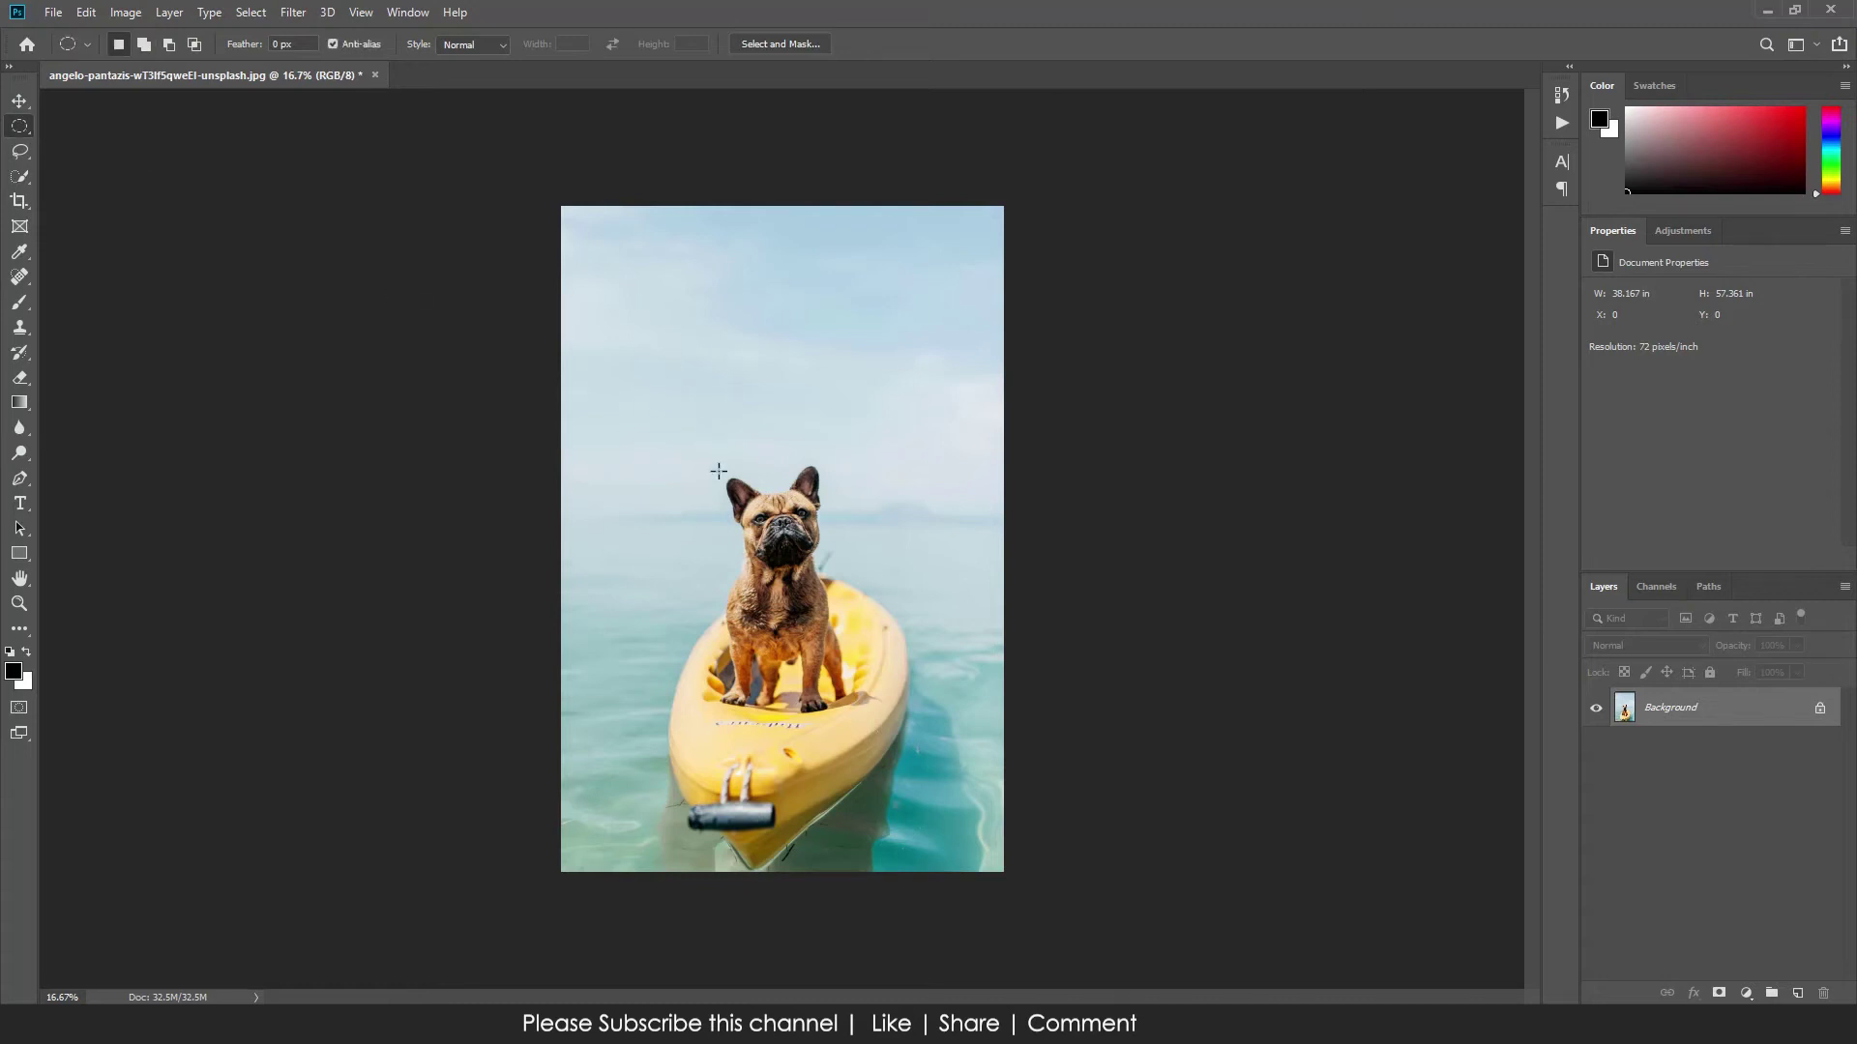
pyautogui.moveTo(602, 421)
pyautogui.mouseDown()
pyautogui.moveTo(860, 667)
pyautogui.moveTo(946, 868)
pyautogui.mouseUp()
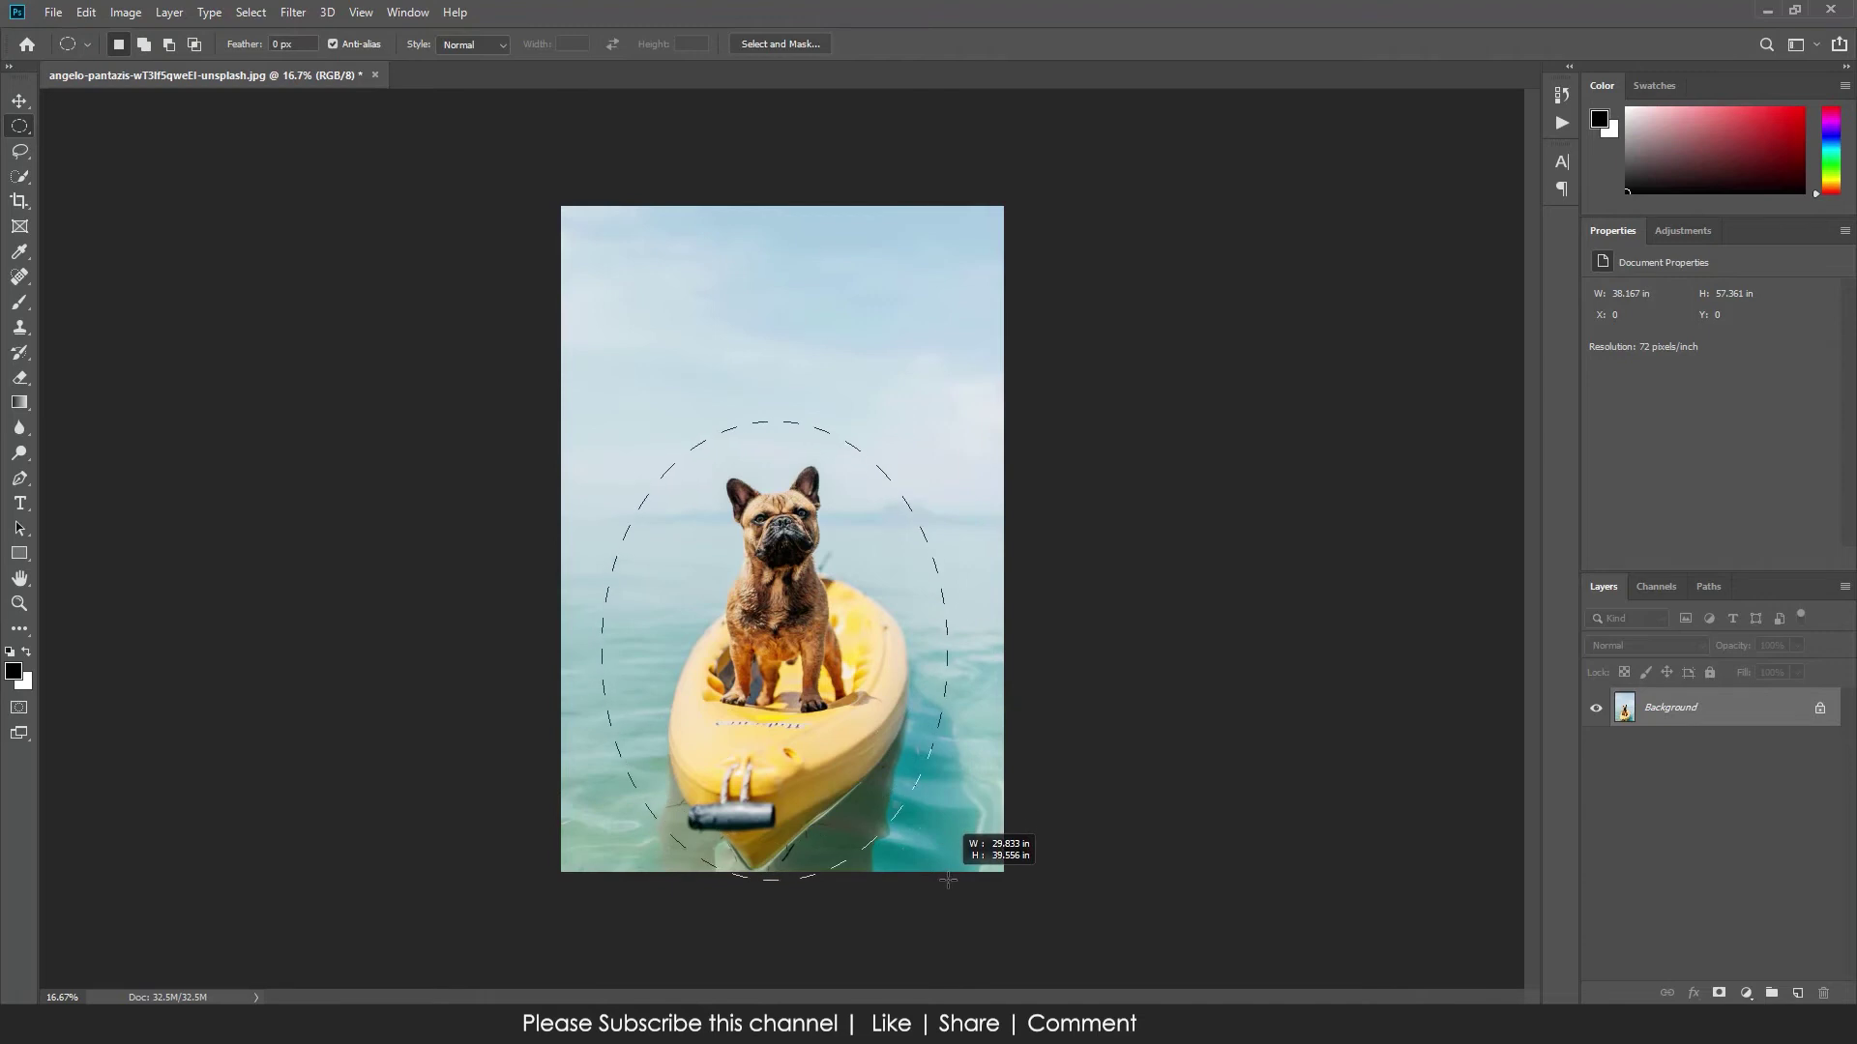
pyautogui.moveTo(947, 869); pyautogui.dragTo(931, 862)
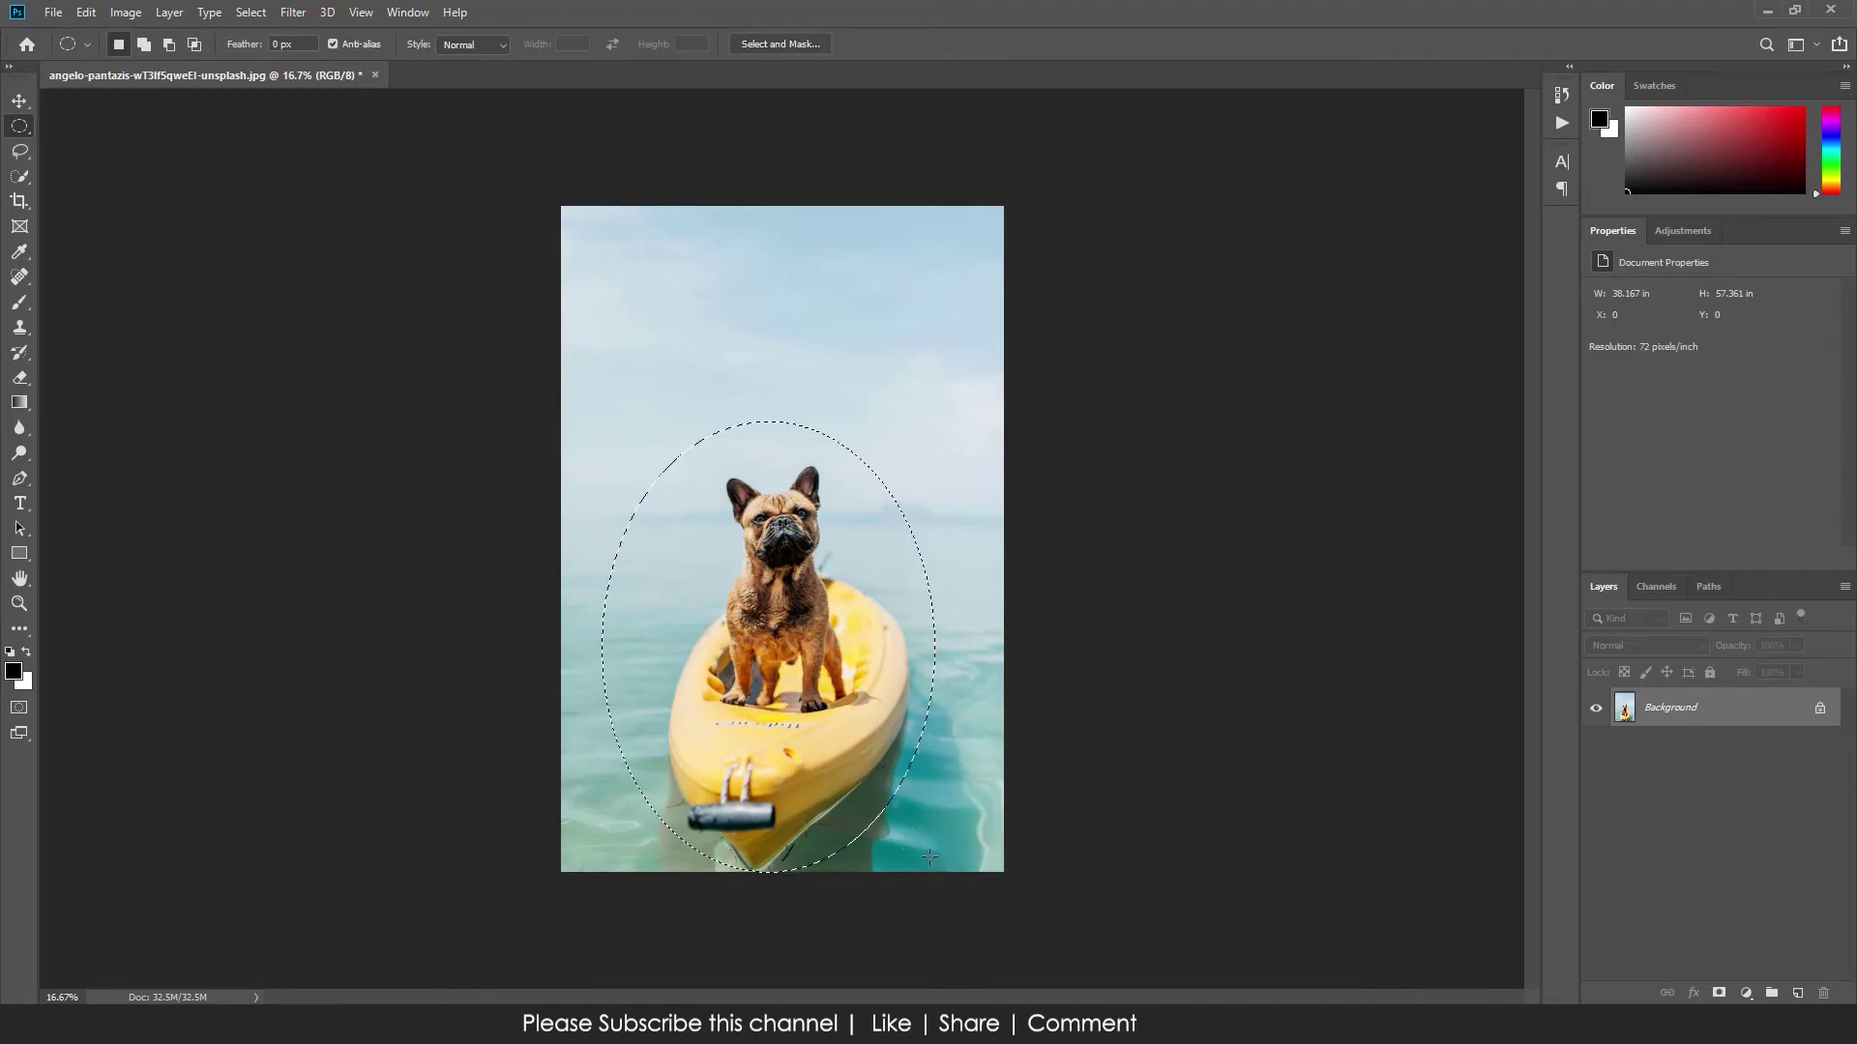
pyautogui.moveTo(864, 650)
pyautogui.mouseDown()
pyautogui.moveTo(887, 657)
pyautogui.moveTo(861, 653)
pyautogui.mouseUp()
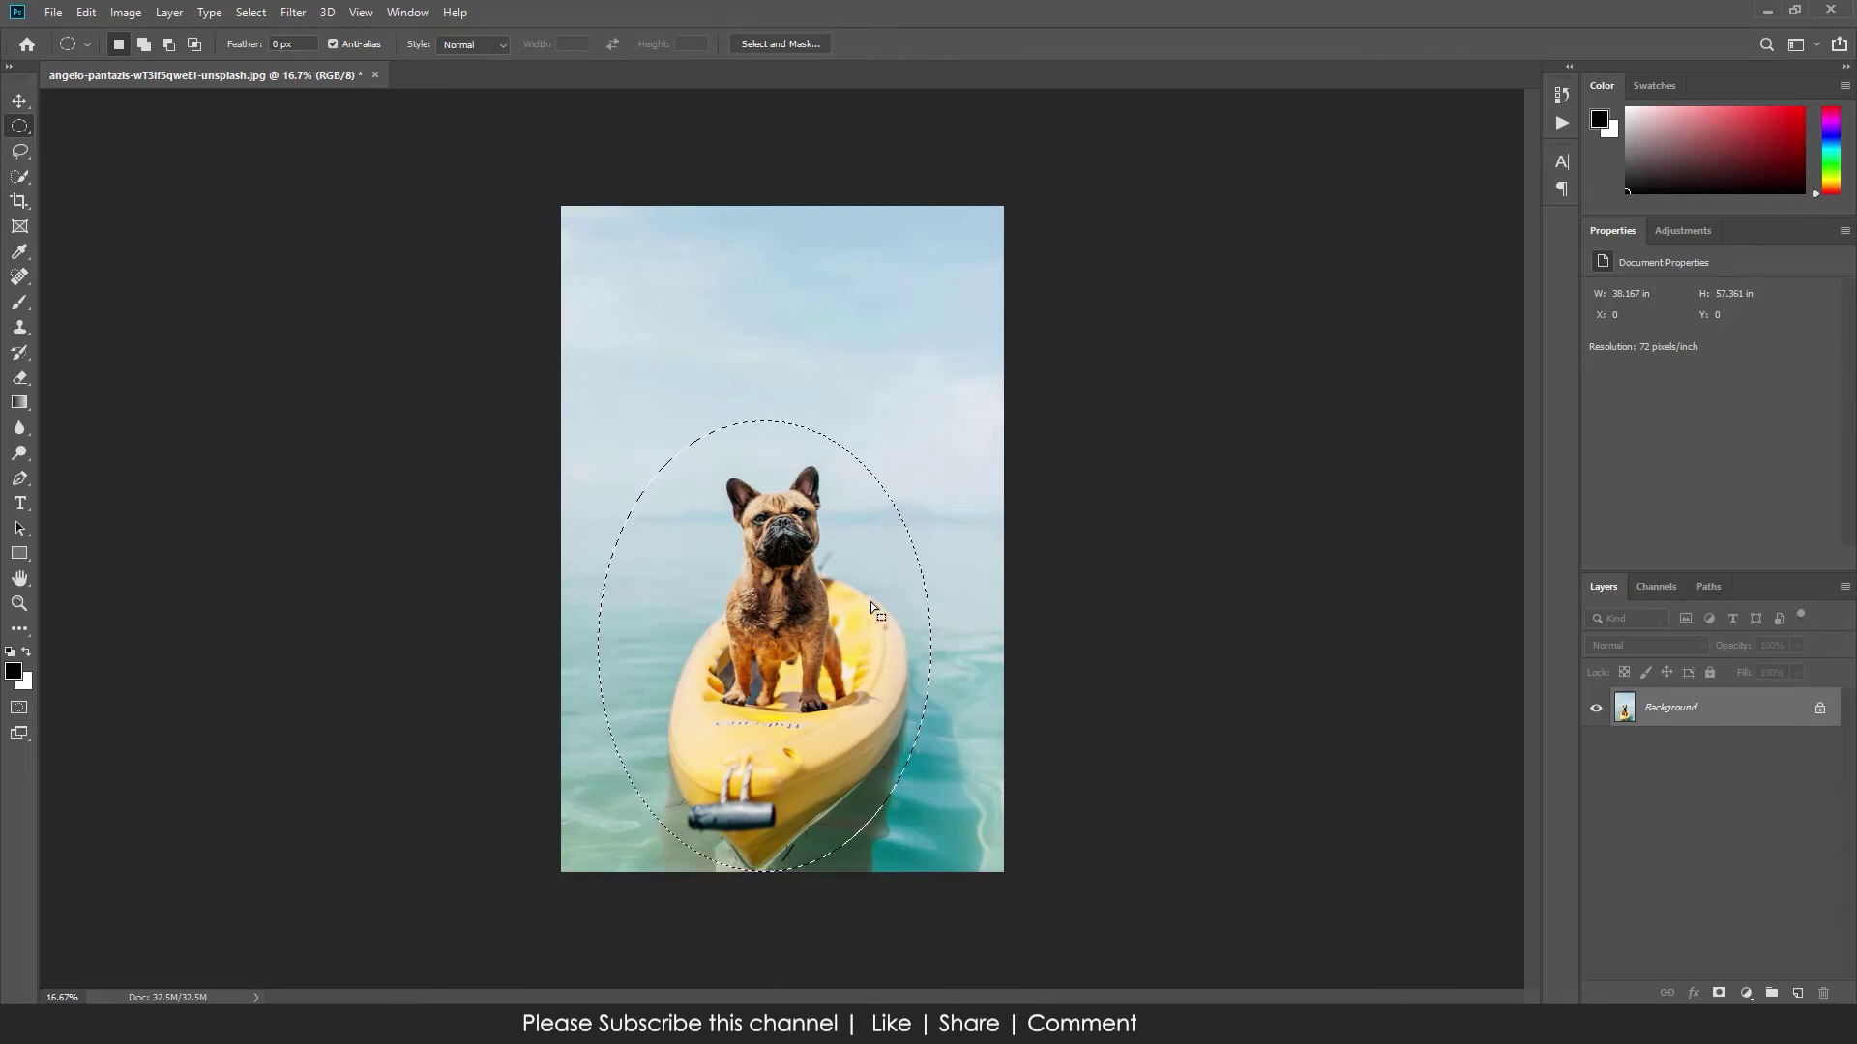
# Clear the oval and draw a circular selection reaching toward the dog's ear
pyautogui.click(902, 498)
pyautogui.moveTo(636, 427)
pyautogui.mouseDown()
pyautogui.moveTo(935, 830)
pyautogui.moveTo(646, 440)
pyautogui.mouseUp()
pyautogui.moveTo(648, 424); pyautogui.dragTo(946, 750)
pyautogui.moveTo(864, 573); pyautogui.dragTo(828, 565)
# Redraw the oval several times until it encloses the dog and most of the kayak
pyautogui.click(844, 390)
pyautogui.moveTo(634, 456); pyautogui.dragTo(885, 701)
pyautogui.click(795, 335)
pyautogui.moveTo(659, 456); pyautogui.dragTo(914, 733)
pyautogui.click(674, 534)
pyautogui.moveTo(628, 439); pyautogui.dragTo(905, 682)
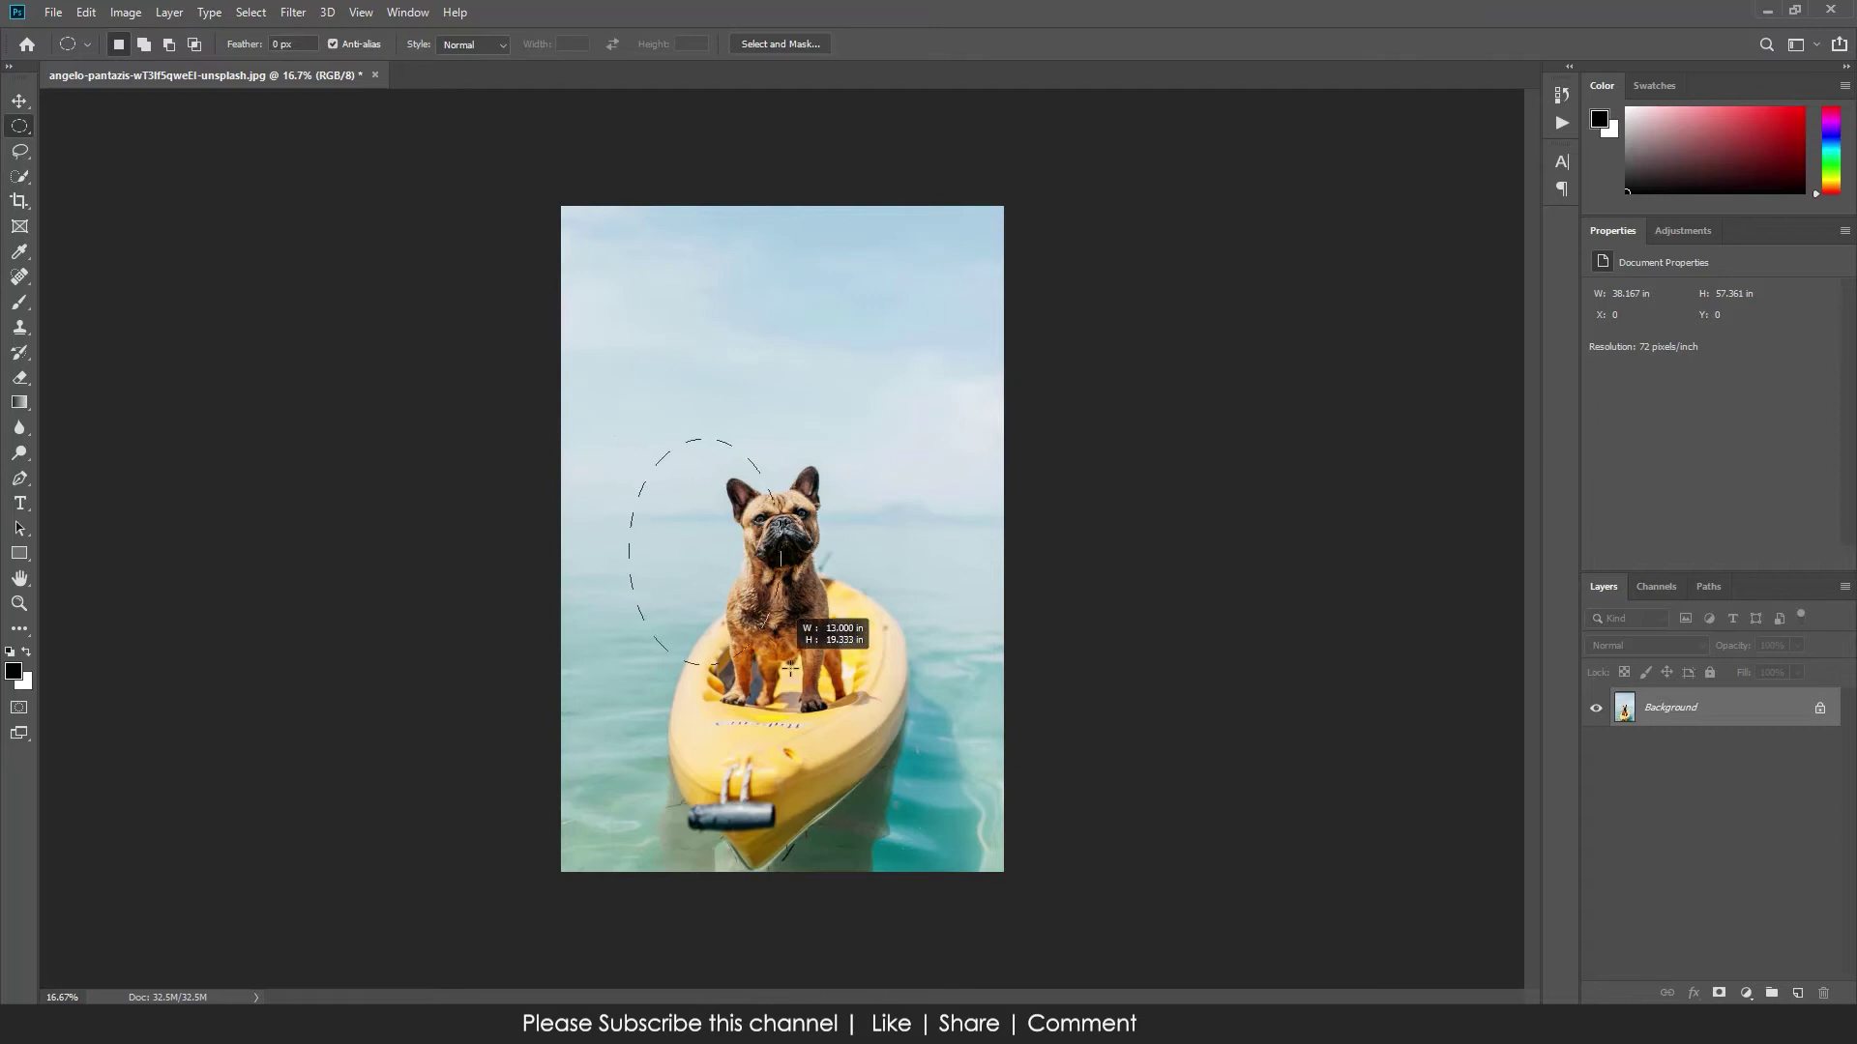
pyautogui.click(905, 683)
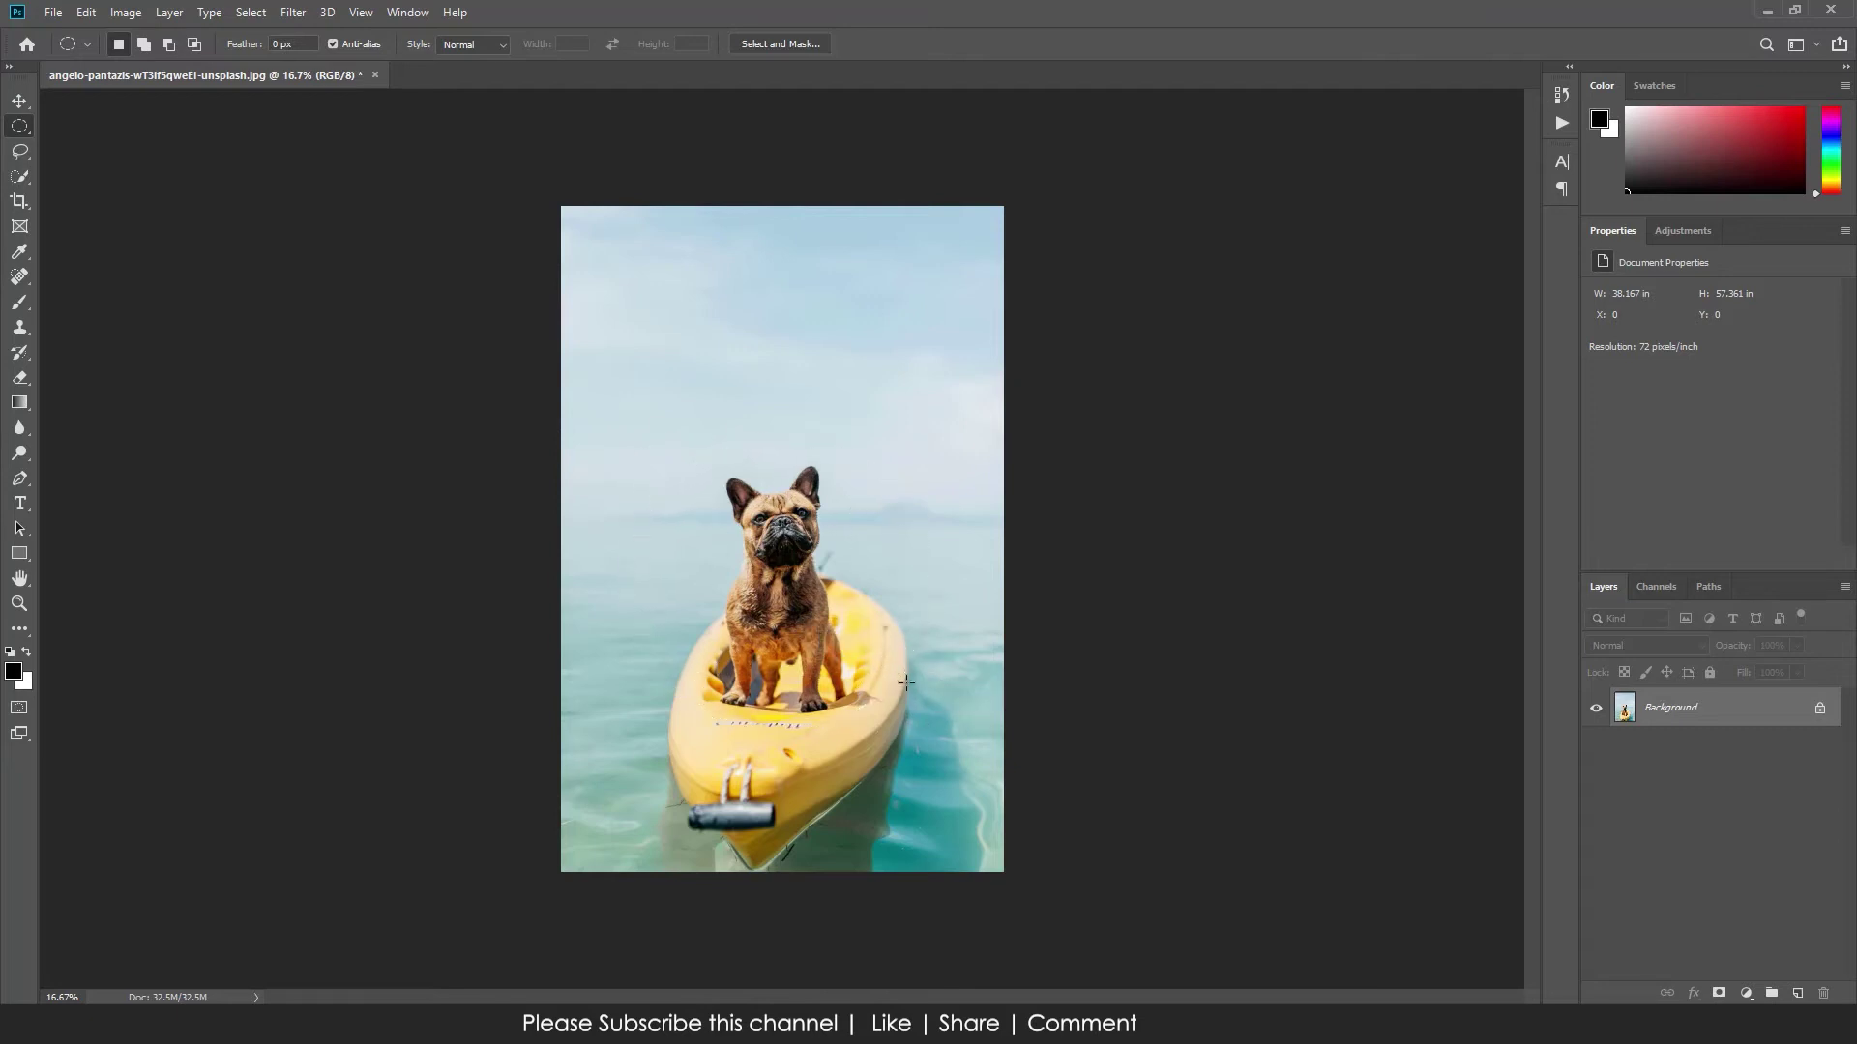
pyautogui.moveTo(640, 418); pyautogui.dragTo(940, 793)
# Add three small ovals to the selection, deselect all with Ctrl+D, and pick the Lasso tool
pyautogui.click(143, 43)
pyautogui.moveTo(722, 216)
pyautogui.mouseDown()
pyautogui.moveTo(809, 299)
pyautogui.moveTo(847, 308)
pyautogui.mouseUp()
pyautogui.moveTo(571, 250); pyautogui.dragTo(699, 379)
pyautogui.moveTo(858, 353)
pyautogui.mouseDown()
pyautogui.moveTo(949, 448)
pyautogui.moveTo(977, 443)
pyautogui.mouseUp()
pyautogui.hotkey('ctrl', 'd')
pyautogui.click(21, 155)
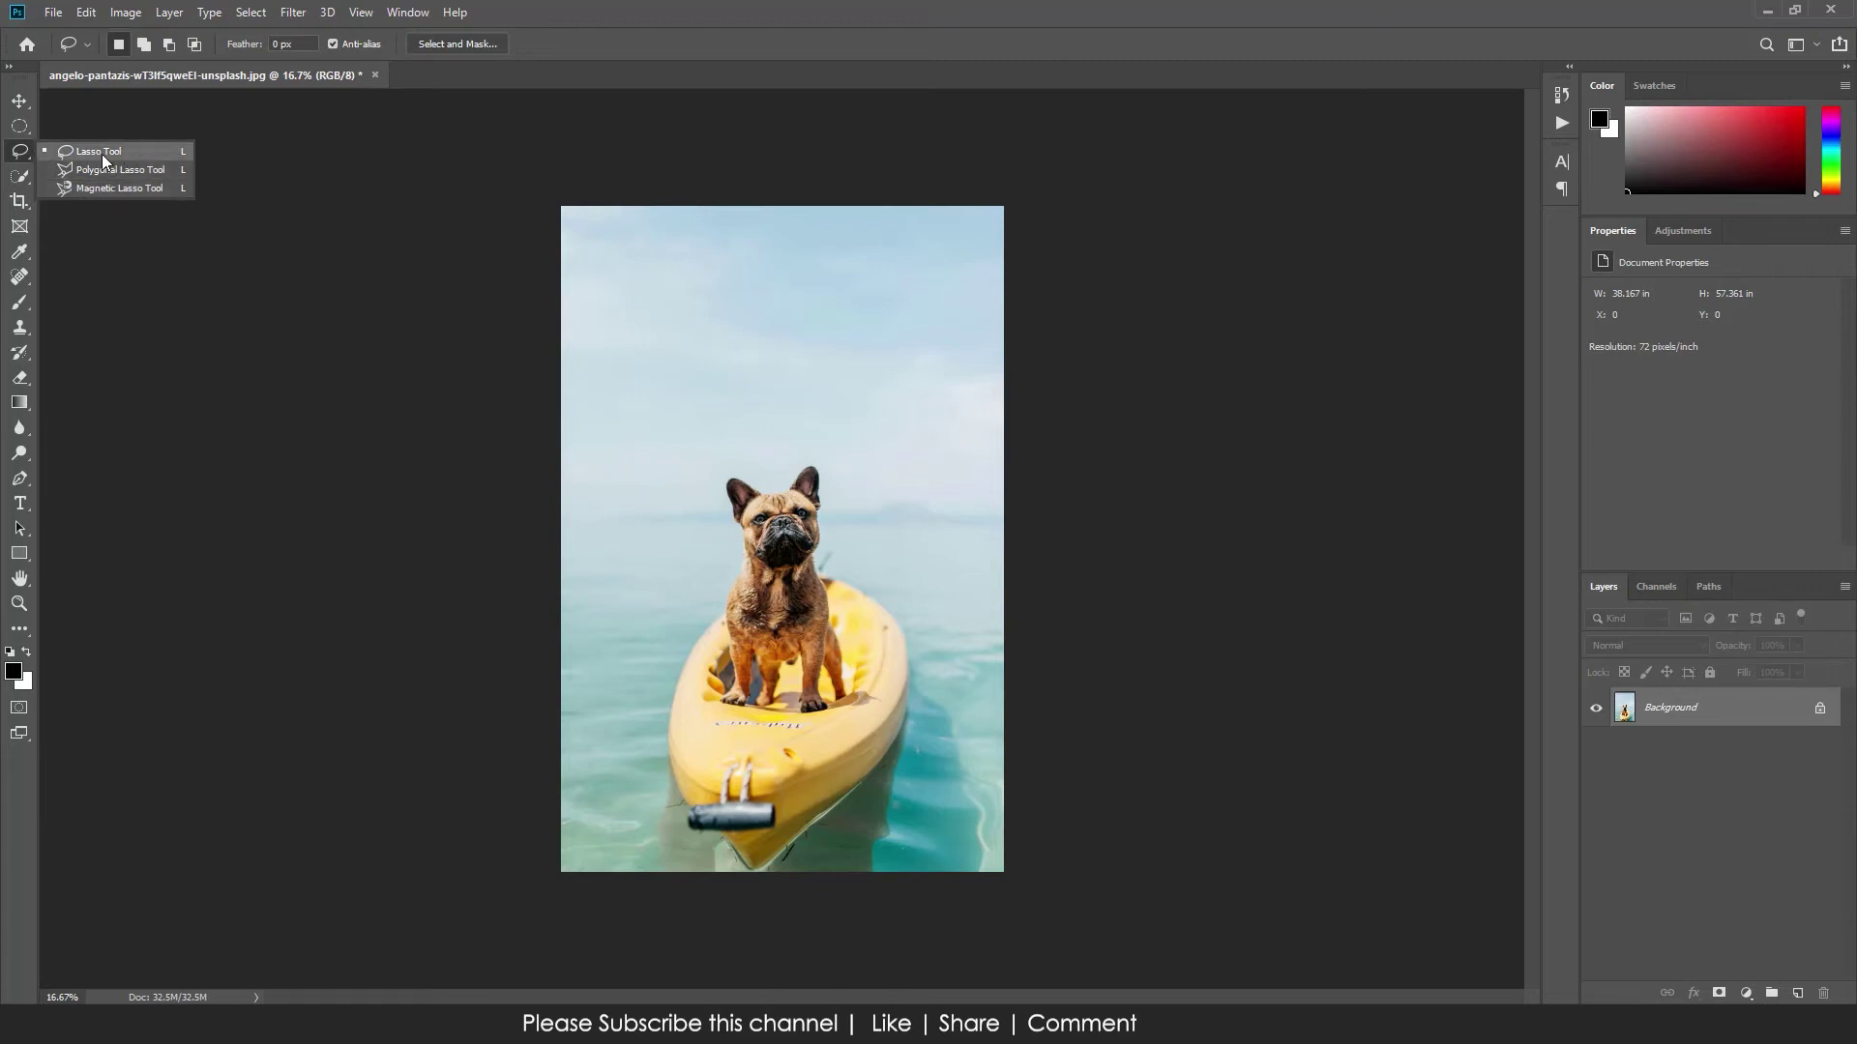
# Choose the freehand Lasso from the lasso variants flyout
pyautogui.click(102, 154)
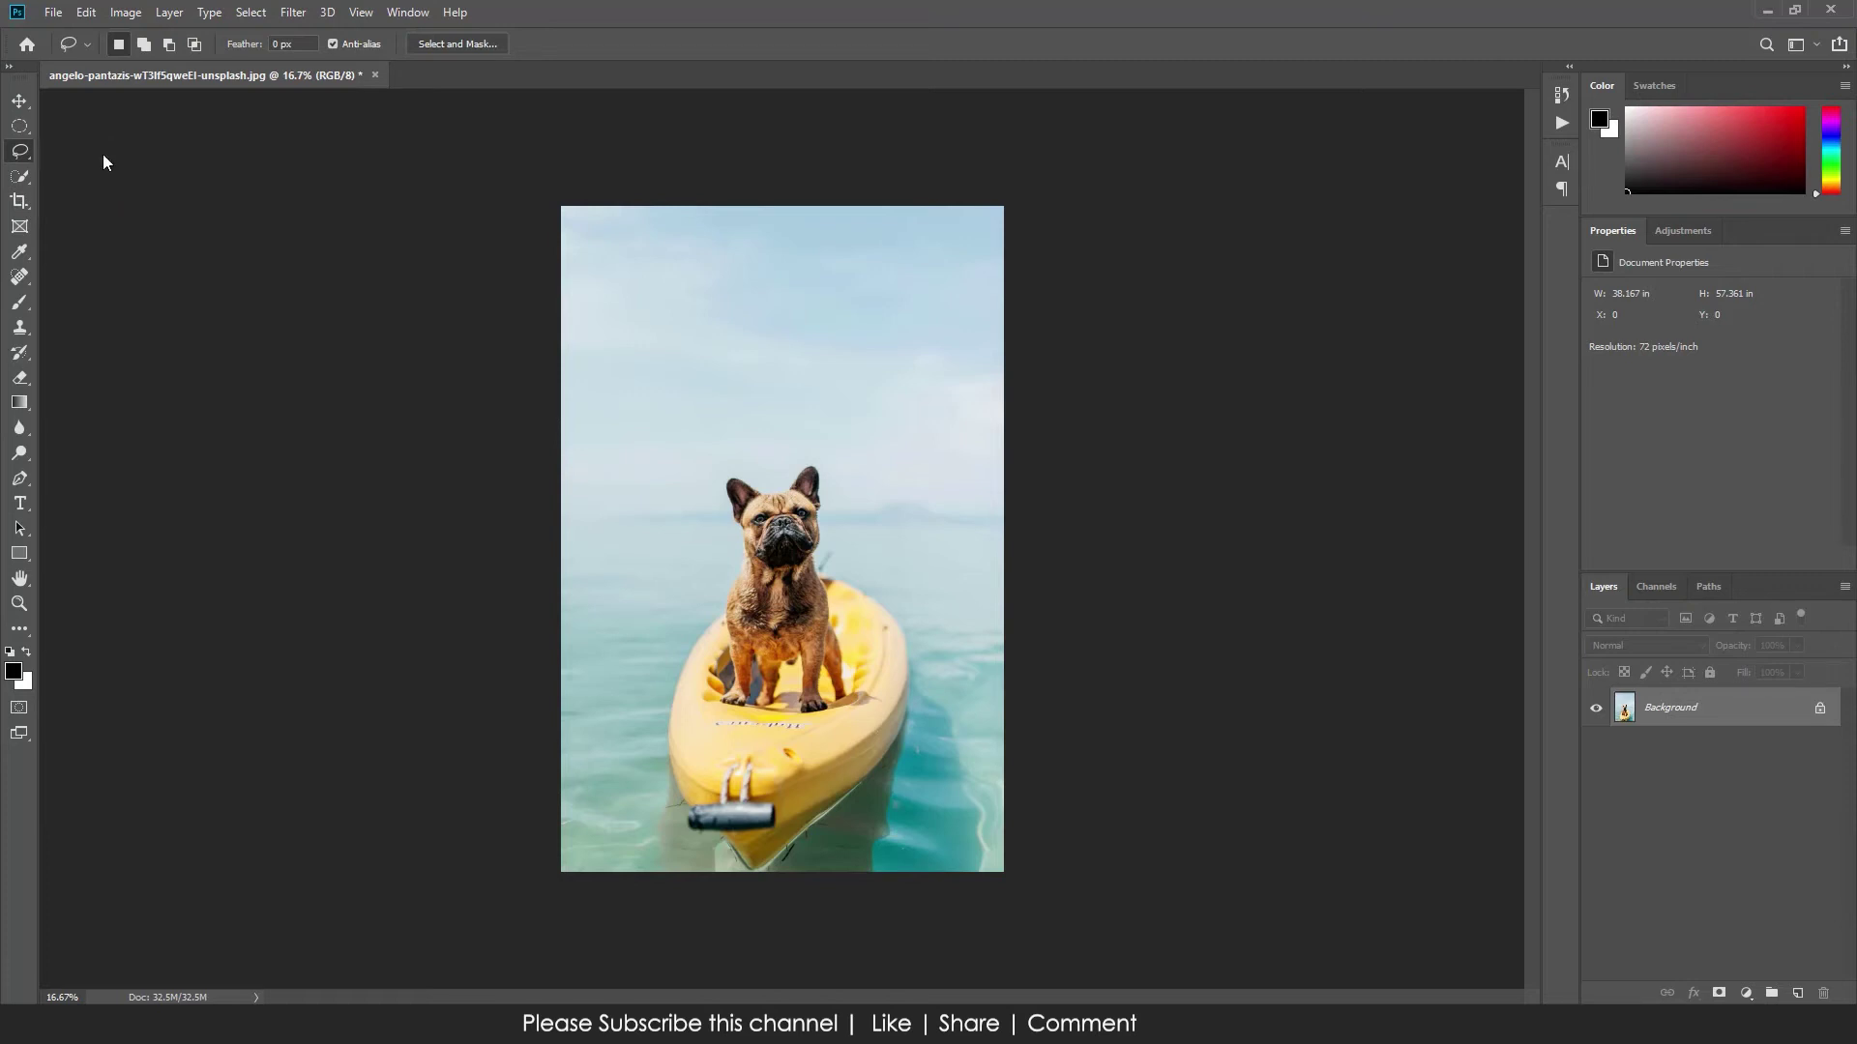
pyautogui.rightClick(17, 162)
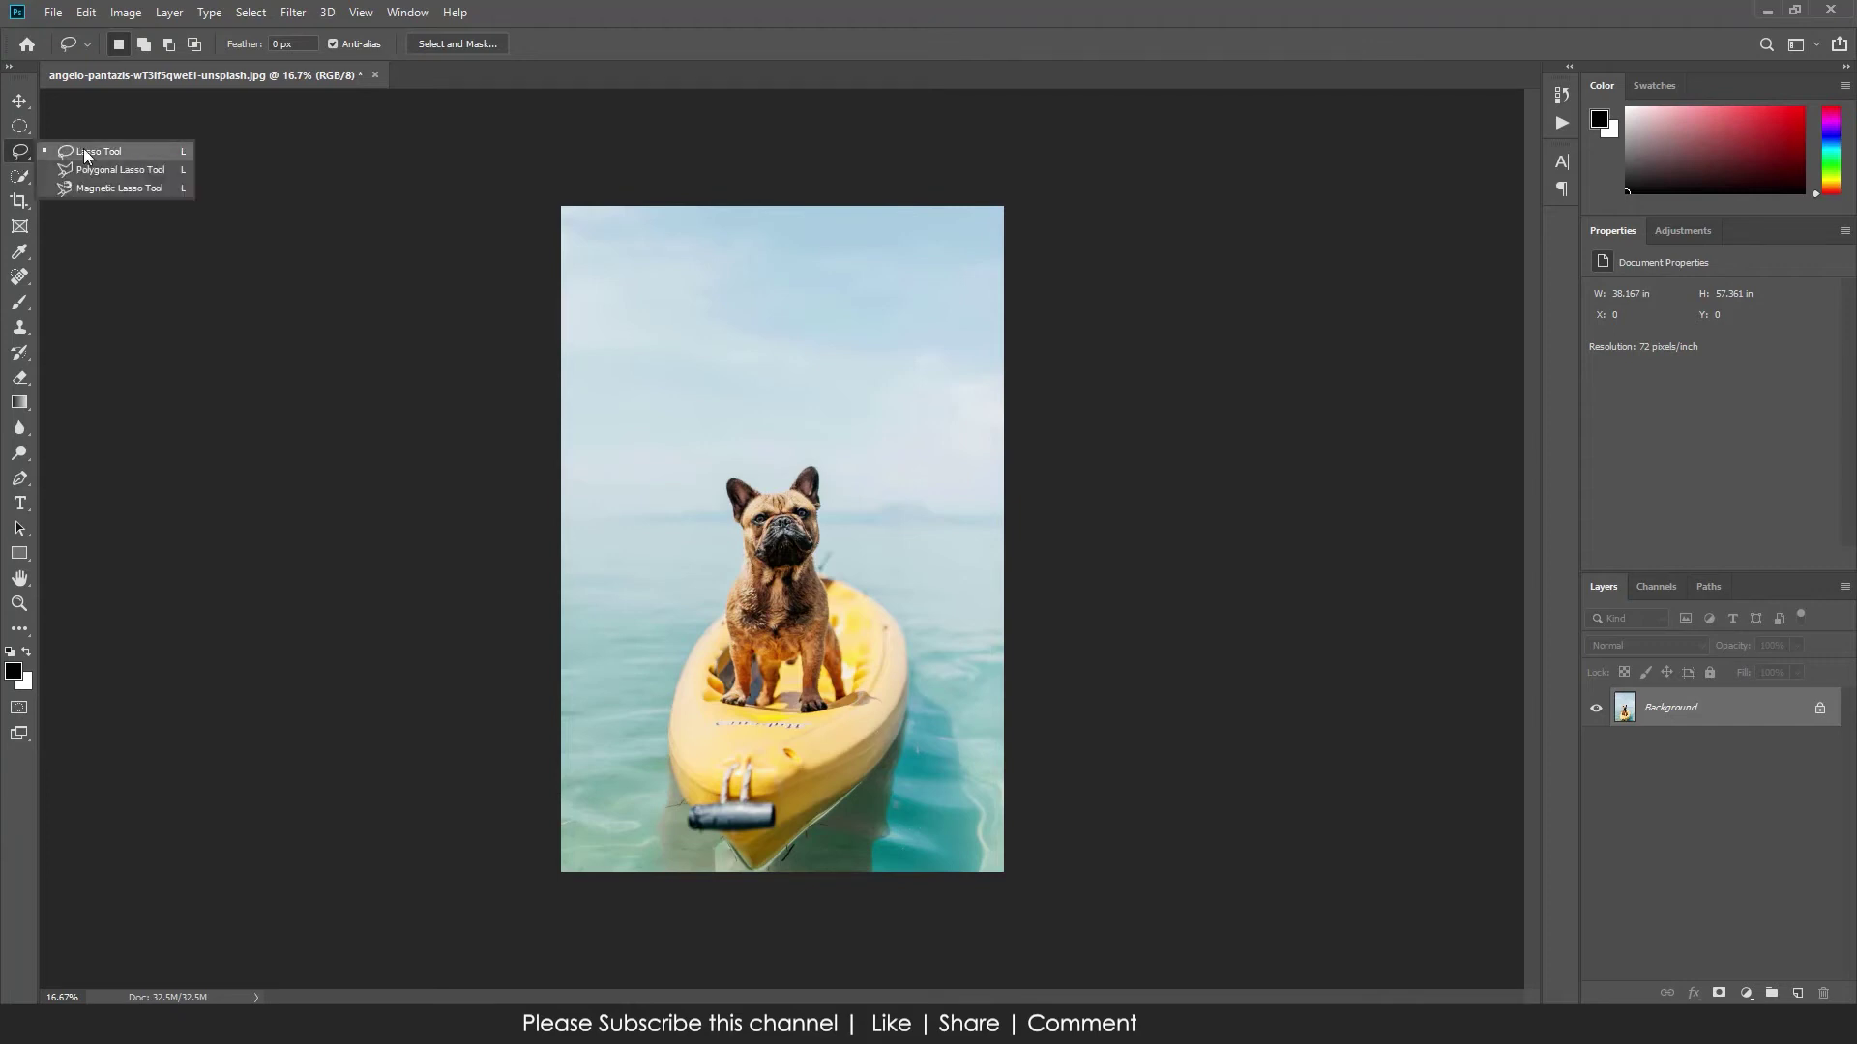
pyautogui.click(83, 148)
pyautogui.rightClick(12, 157)
pyautogui.click(26, 154)
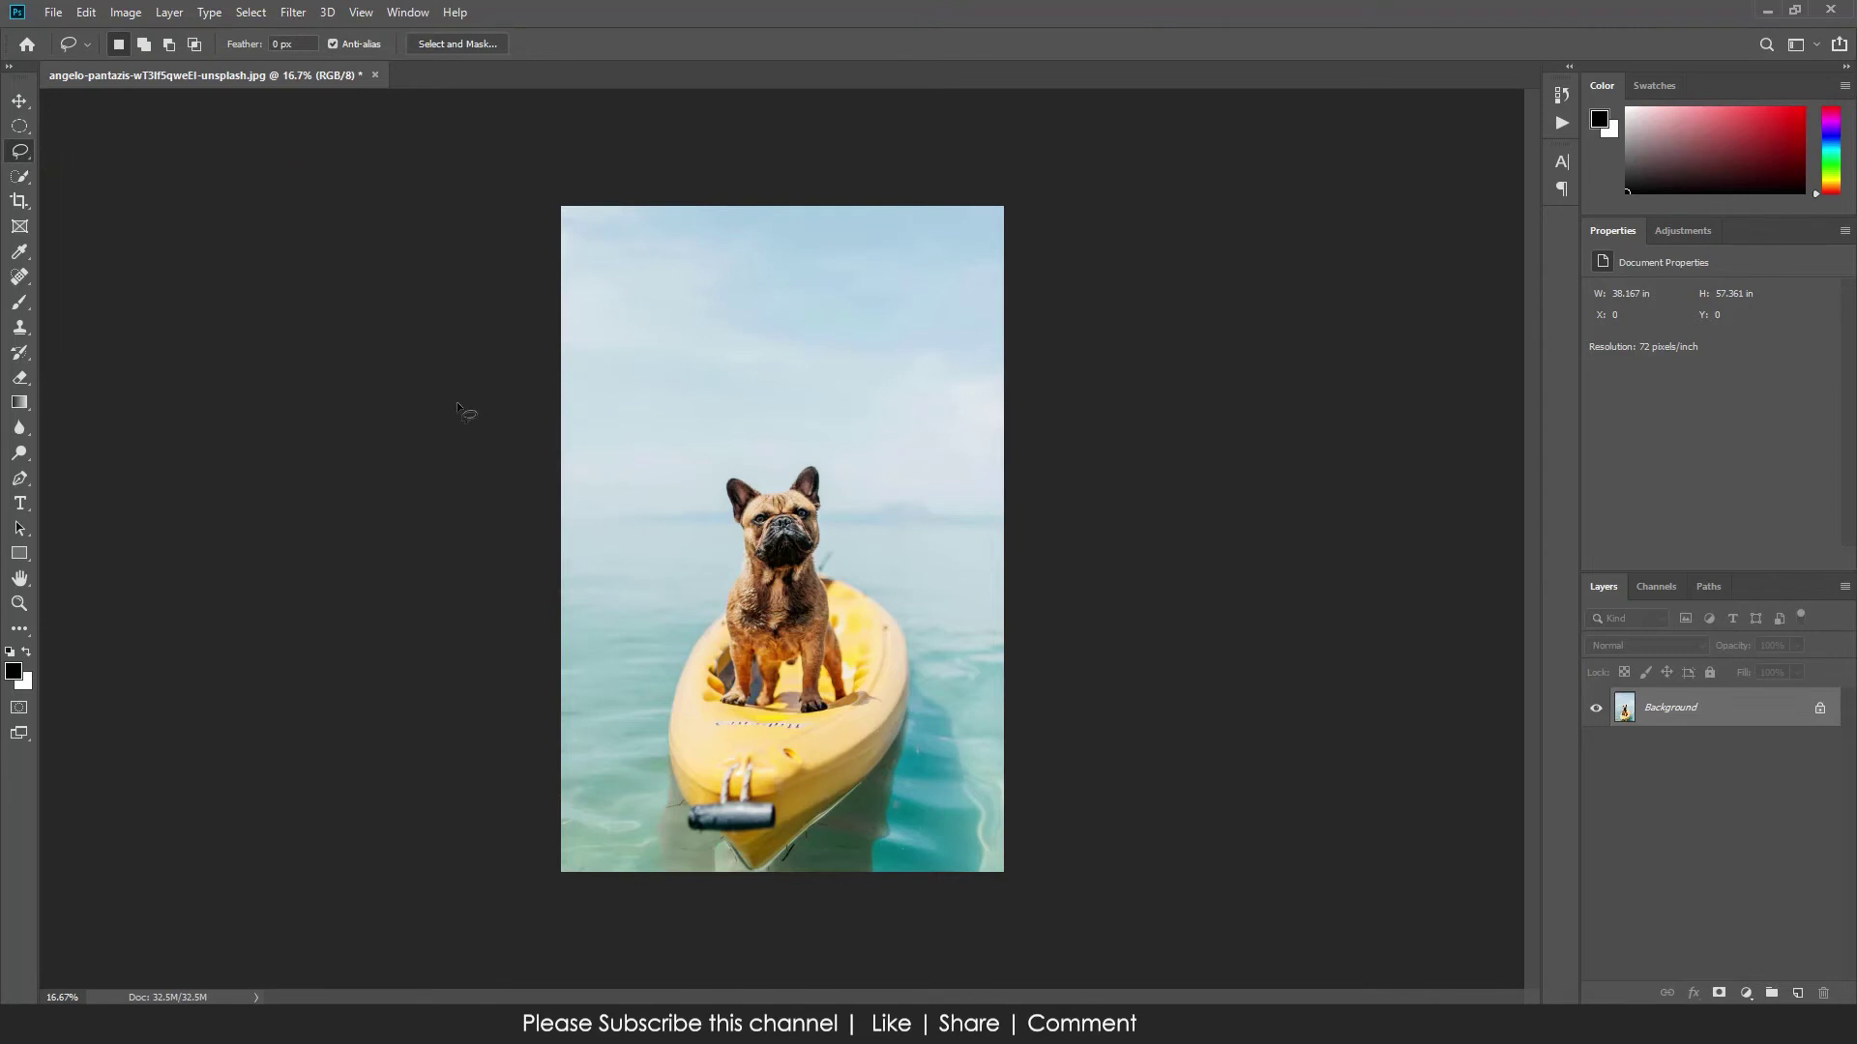
pyautogui.rightClick(23, 155)
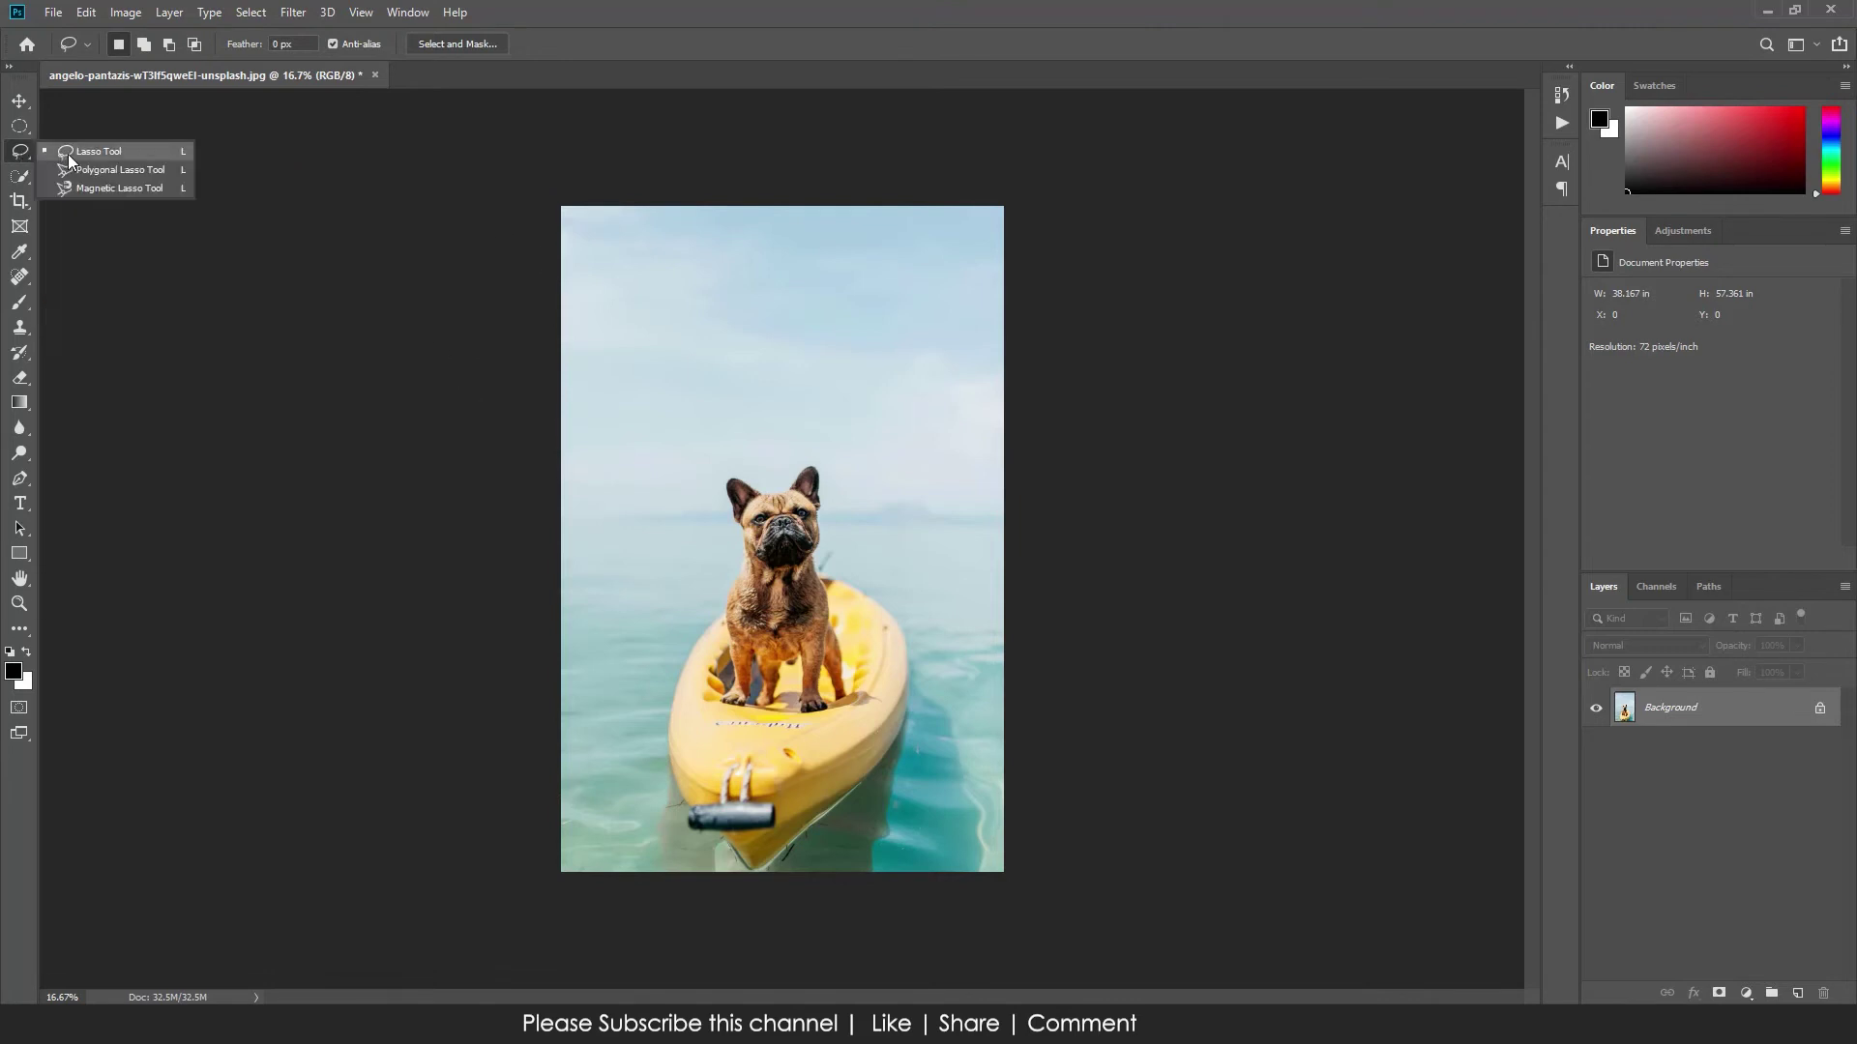
pyautogui.click(94, 153)
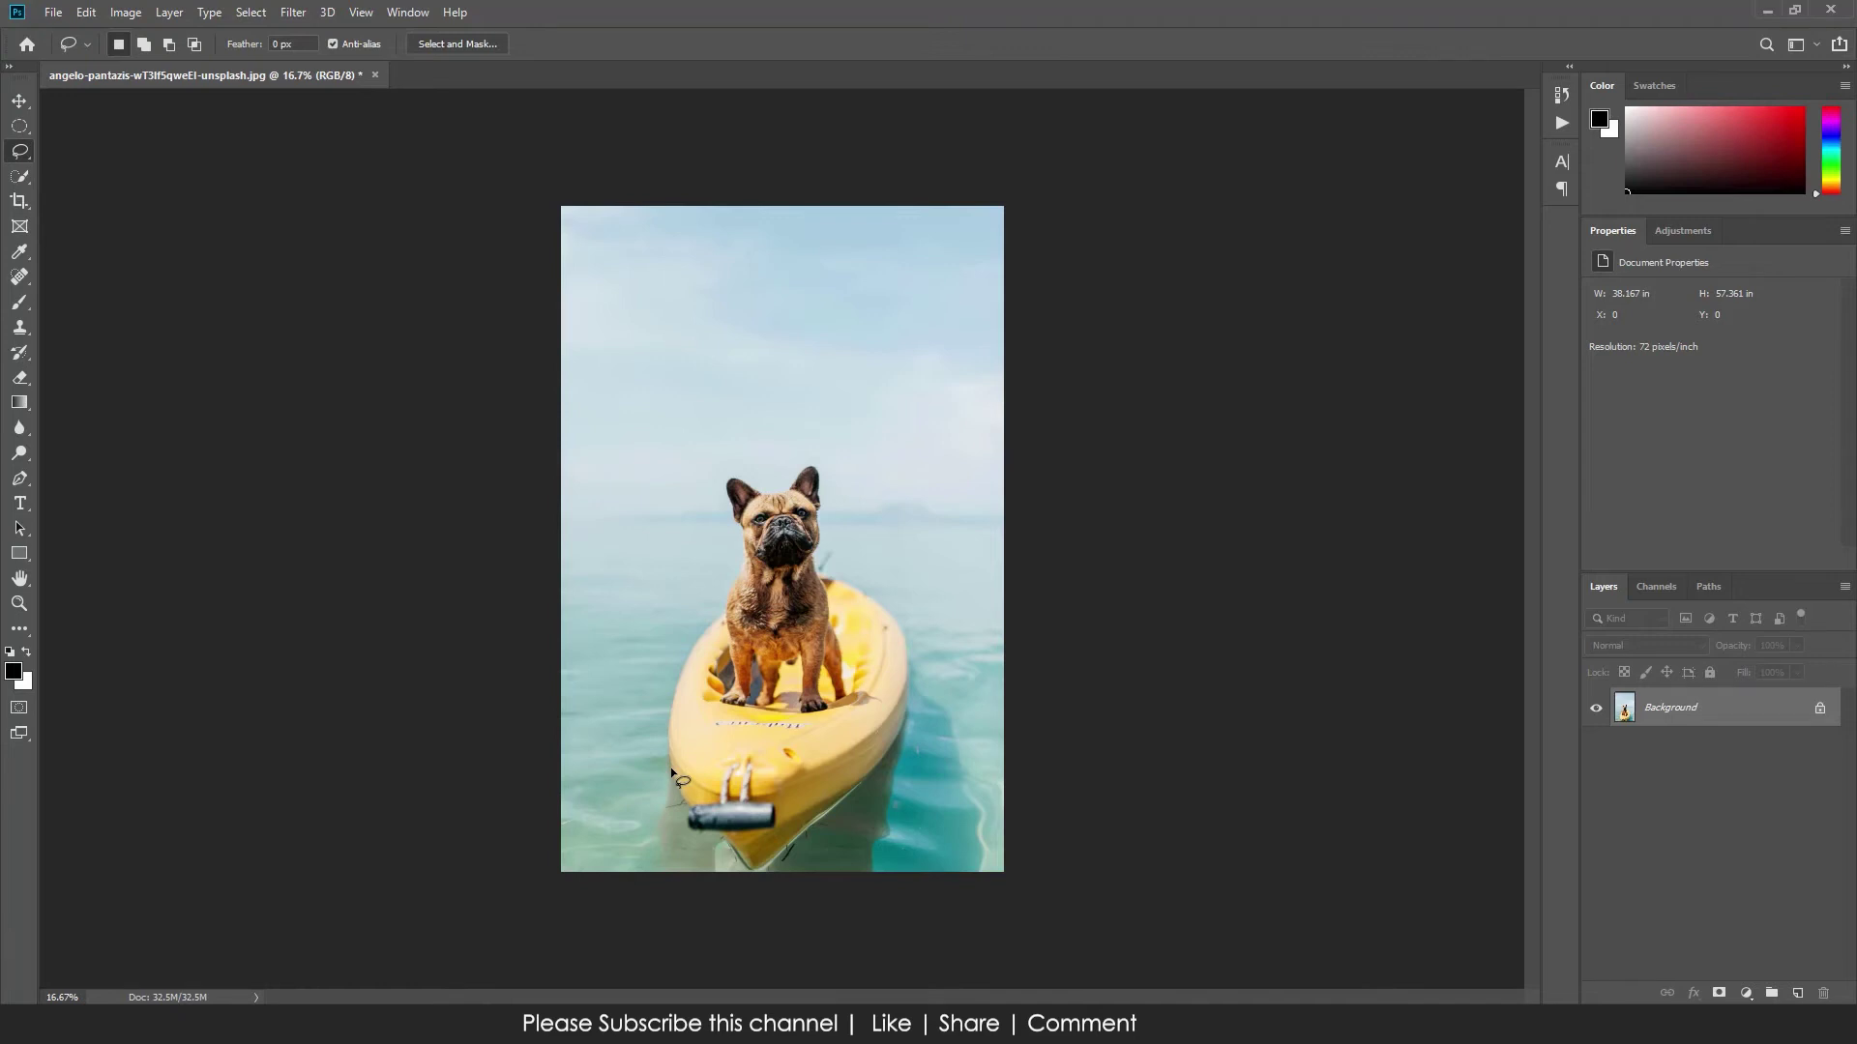
# Lasso-trace the dog and kayak, copy it to Layer 1, inspect it, then delete the layer
pyautogui.moveTo(670, 768)
pyautogui.mouseDown()
pyautogui.moveTo(675, 693)
pyautogui.moveTo(740, 548)
pyautogui.moveTo(728, 484)
pyautogui.moveTo(743, 474)
pyautogui.moveTo(760, 490)
pyautogui.moveTo(799, 468)
pyautogui.moveTo(830, 489)
pyautogui.moveTo(837, 573)
pyautogui.moveTo(909, 662)
pyautogui.mouseUp()
pyautogui.moveTo(805, 843)
pyautogui.mouseDown()
pyautogui.moveTo(773, 872)
pyautogui.moveTo(737, 863)
pyautogui.moveTo(673, 770)
pyautogui.mouseUp()
pyautogui.rightClick(824, 617)
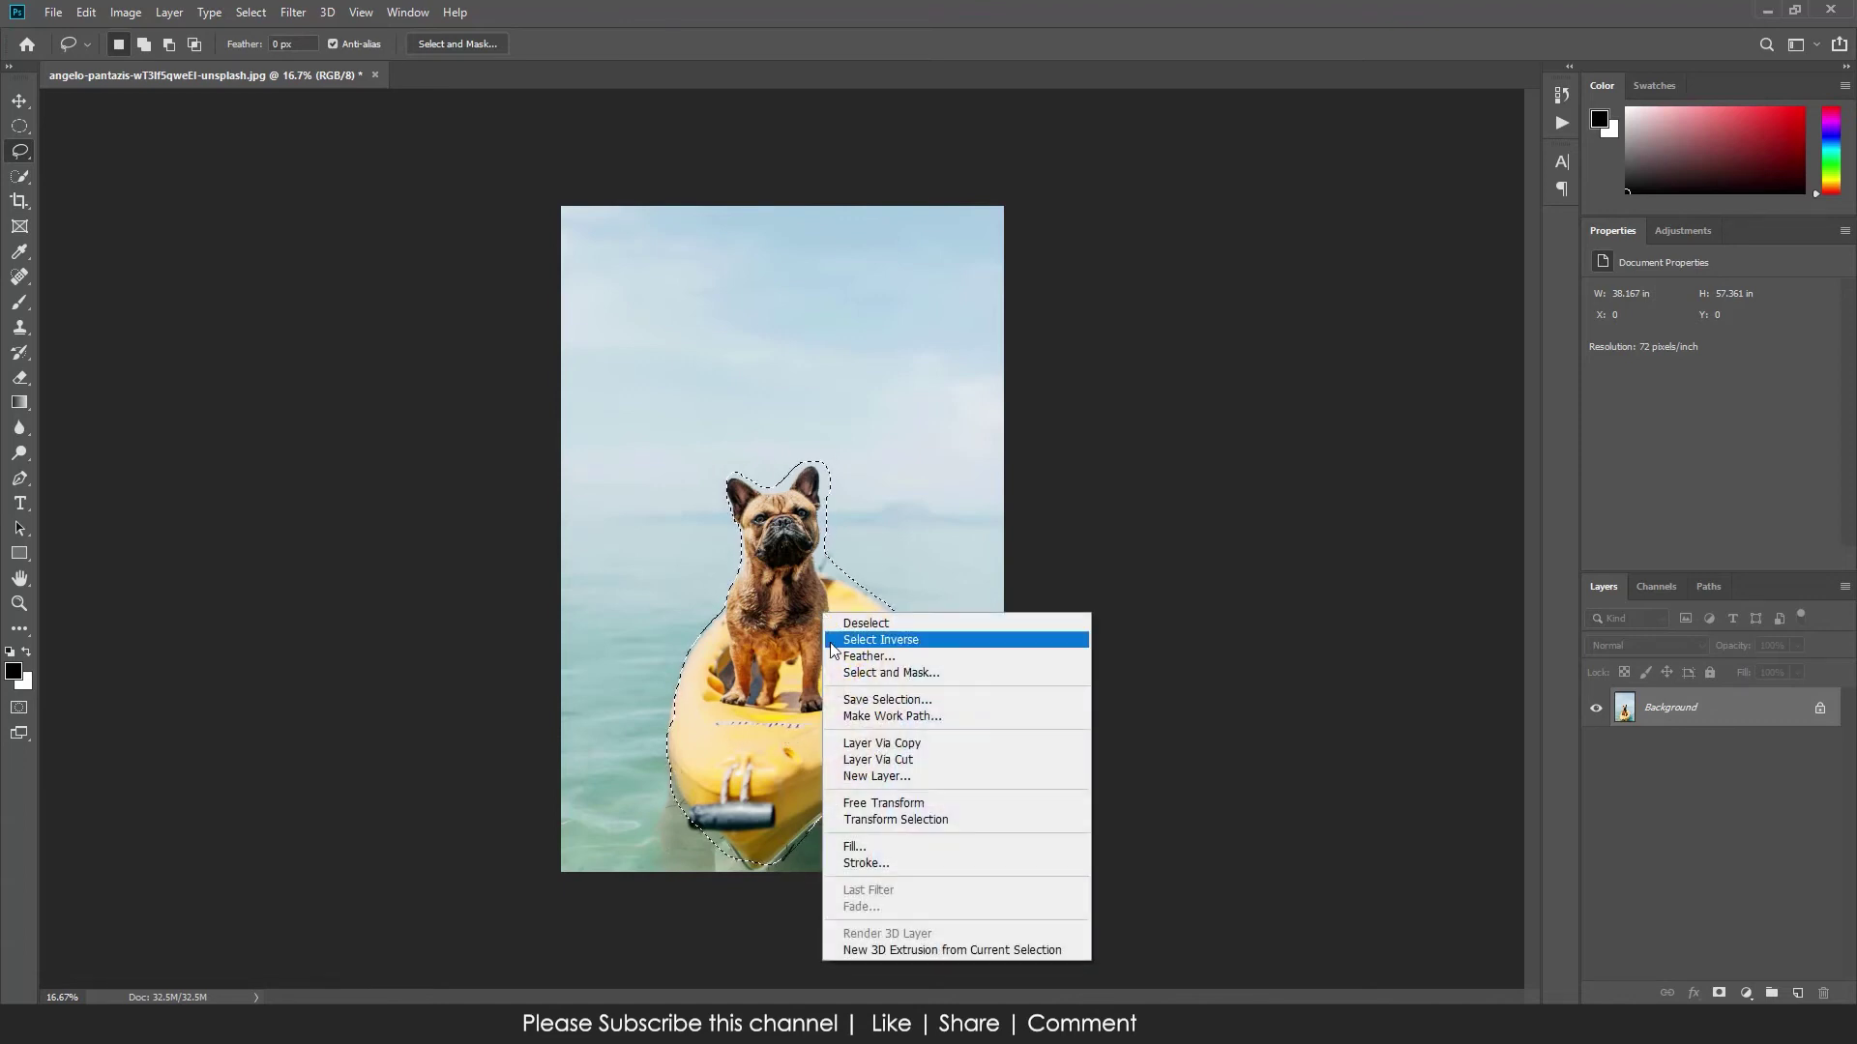
pyautogui.click(879, 743)
pyautogui.click(1596, 749)
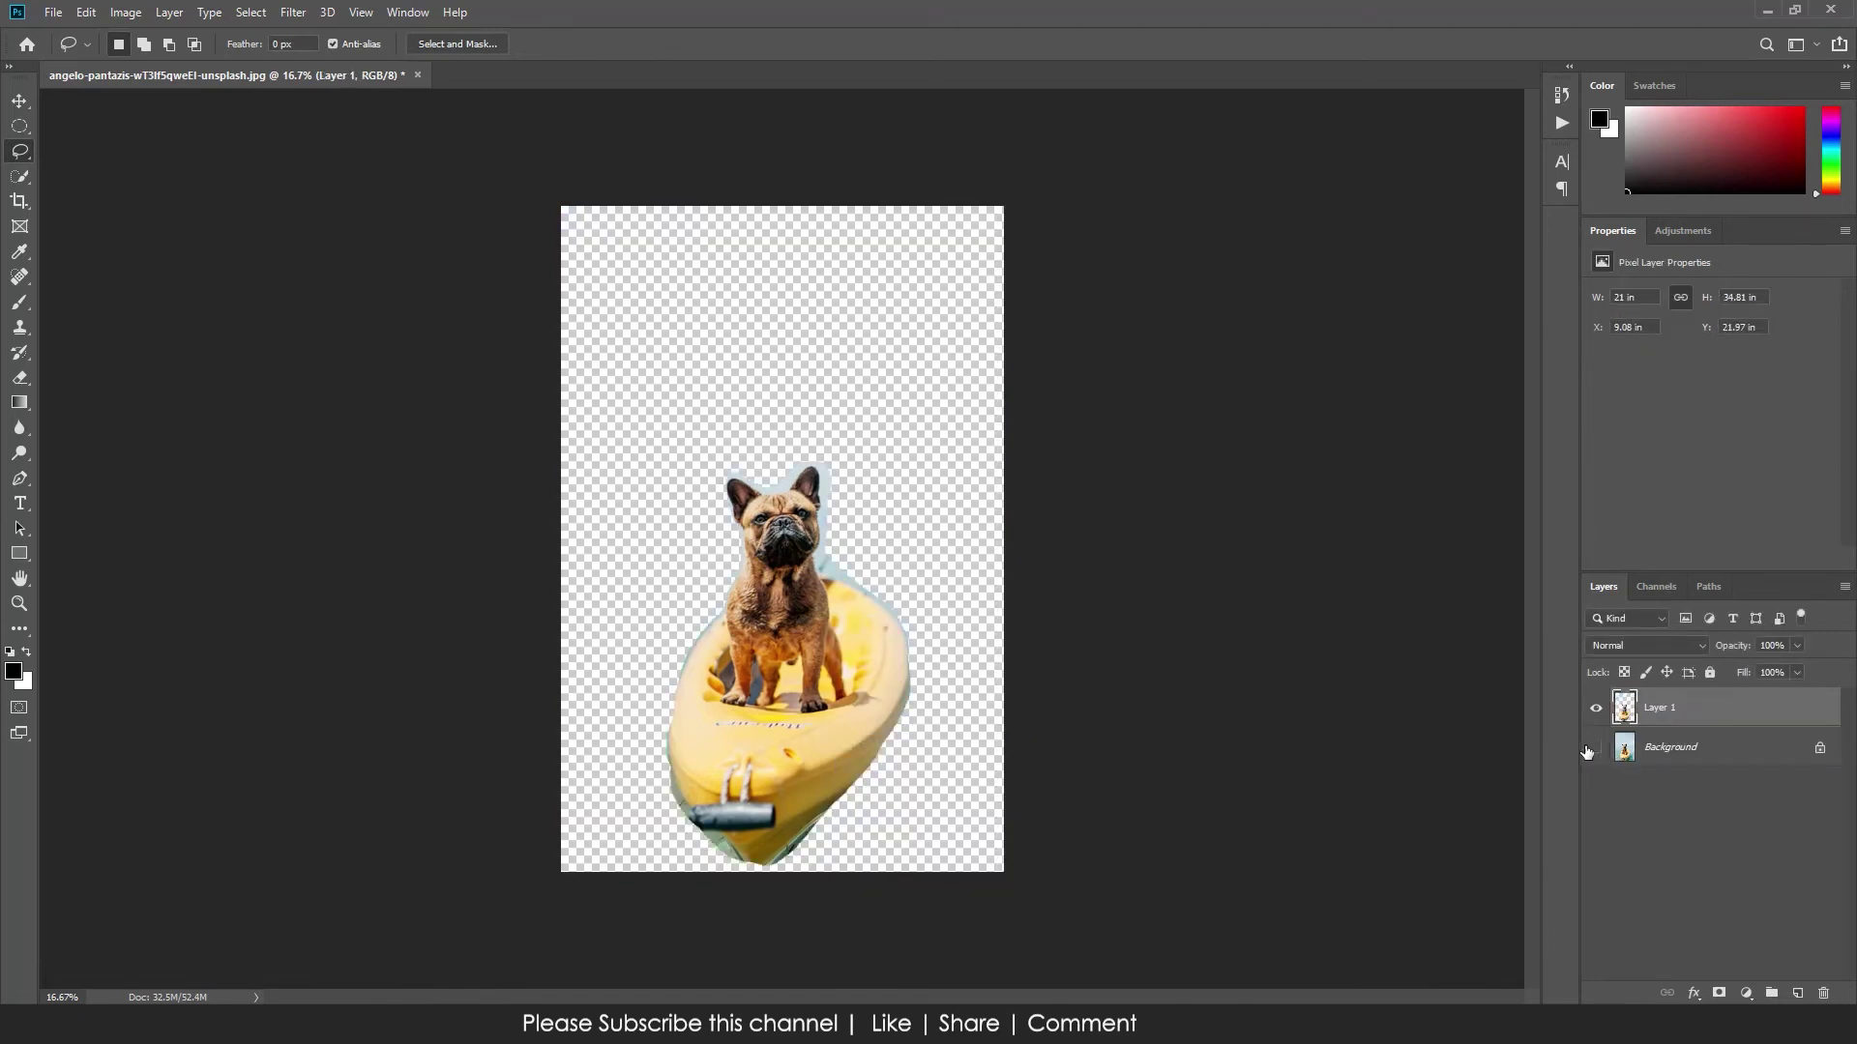
pyautogui.click(1595, 748)
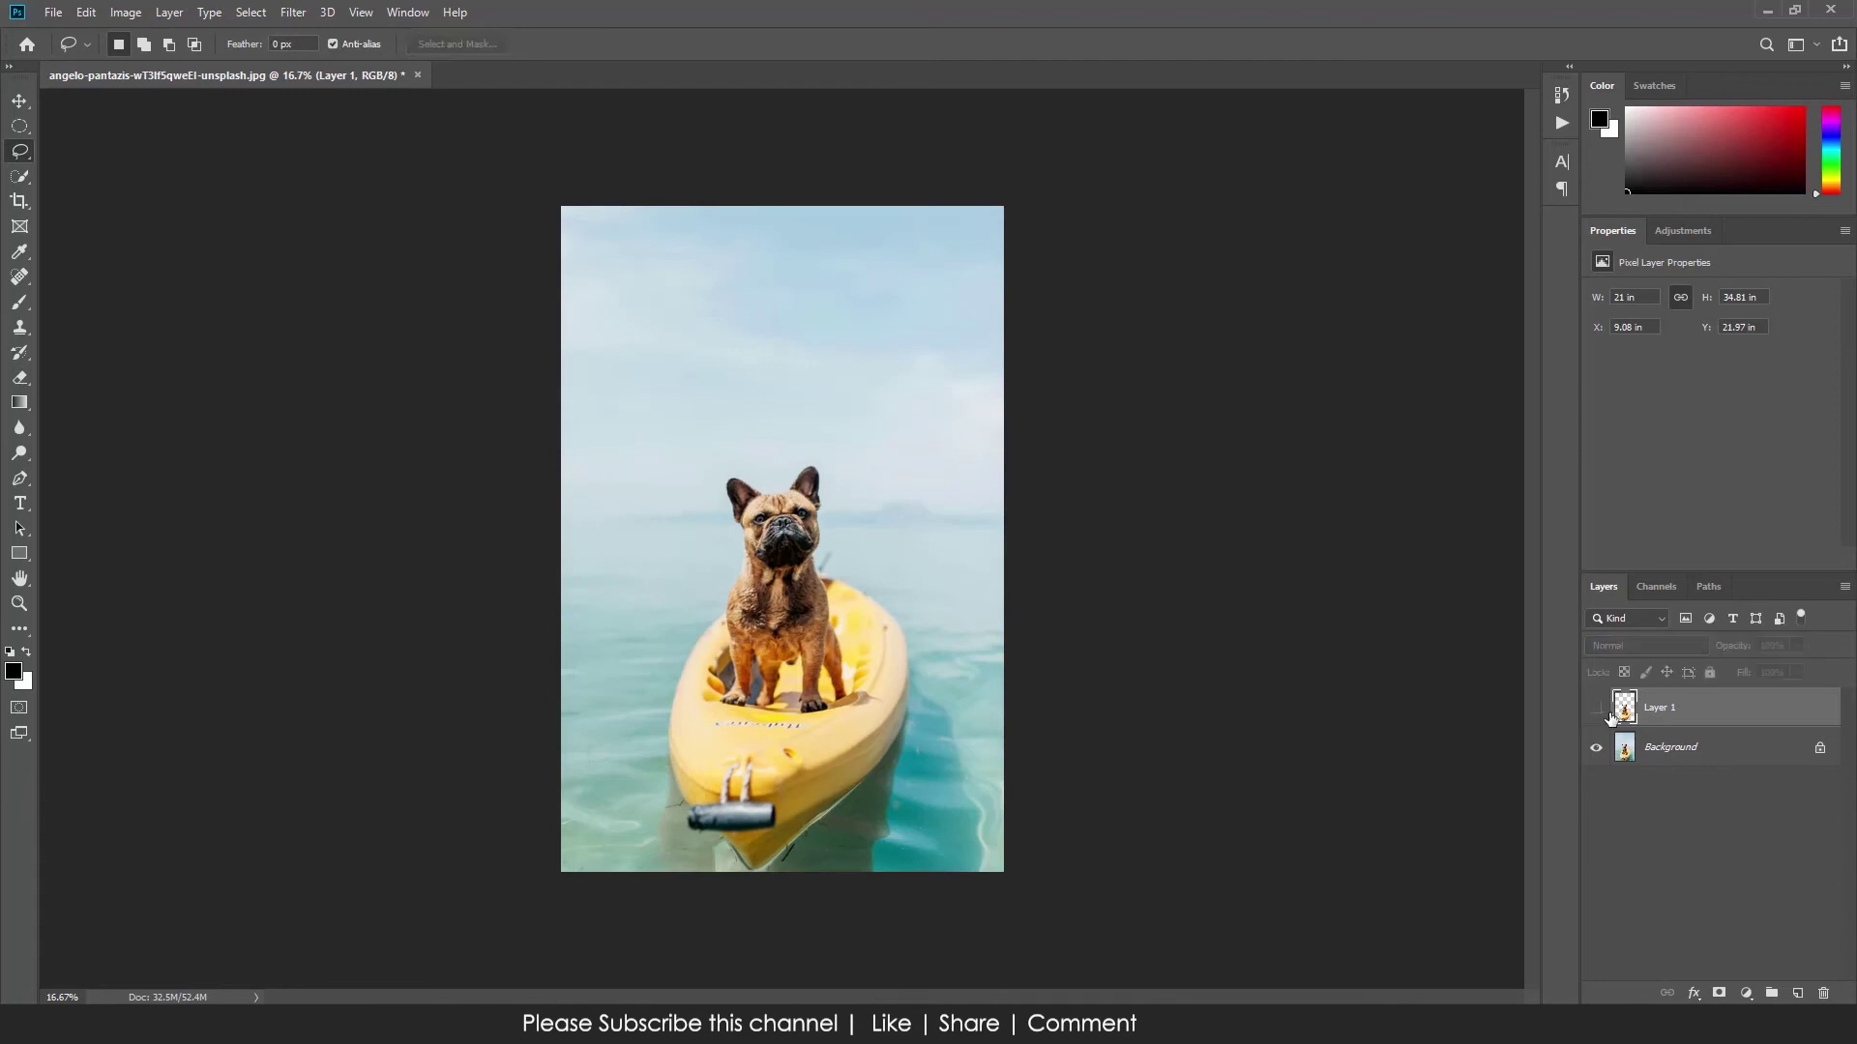
pyautogui.moveTo(1729, 721)
pyautogui.mouseDown()
pyautogui.moveTo(1804, 881)
pyautogui.moveTo(1822, 993)
pyautogui.mouseUp()
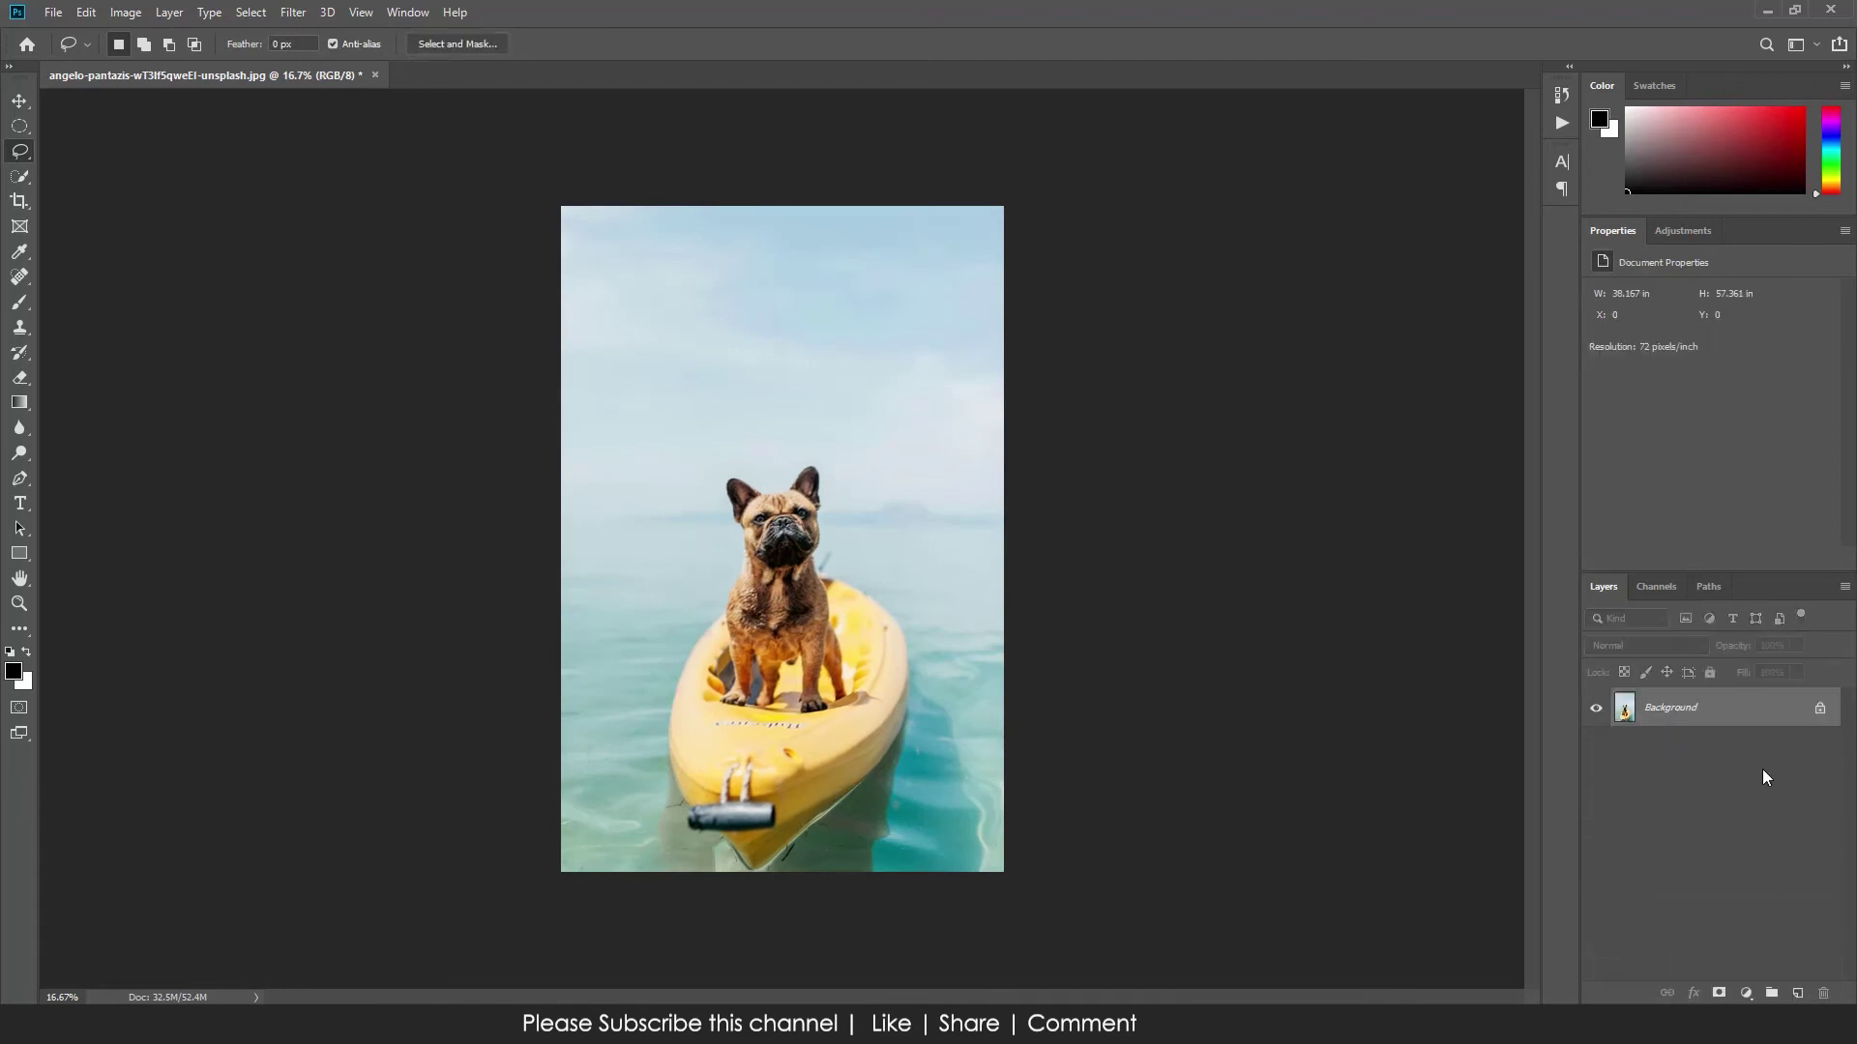
pyautogui.rightClick(21, 153)
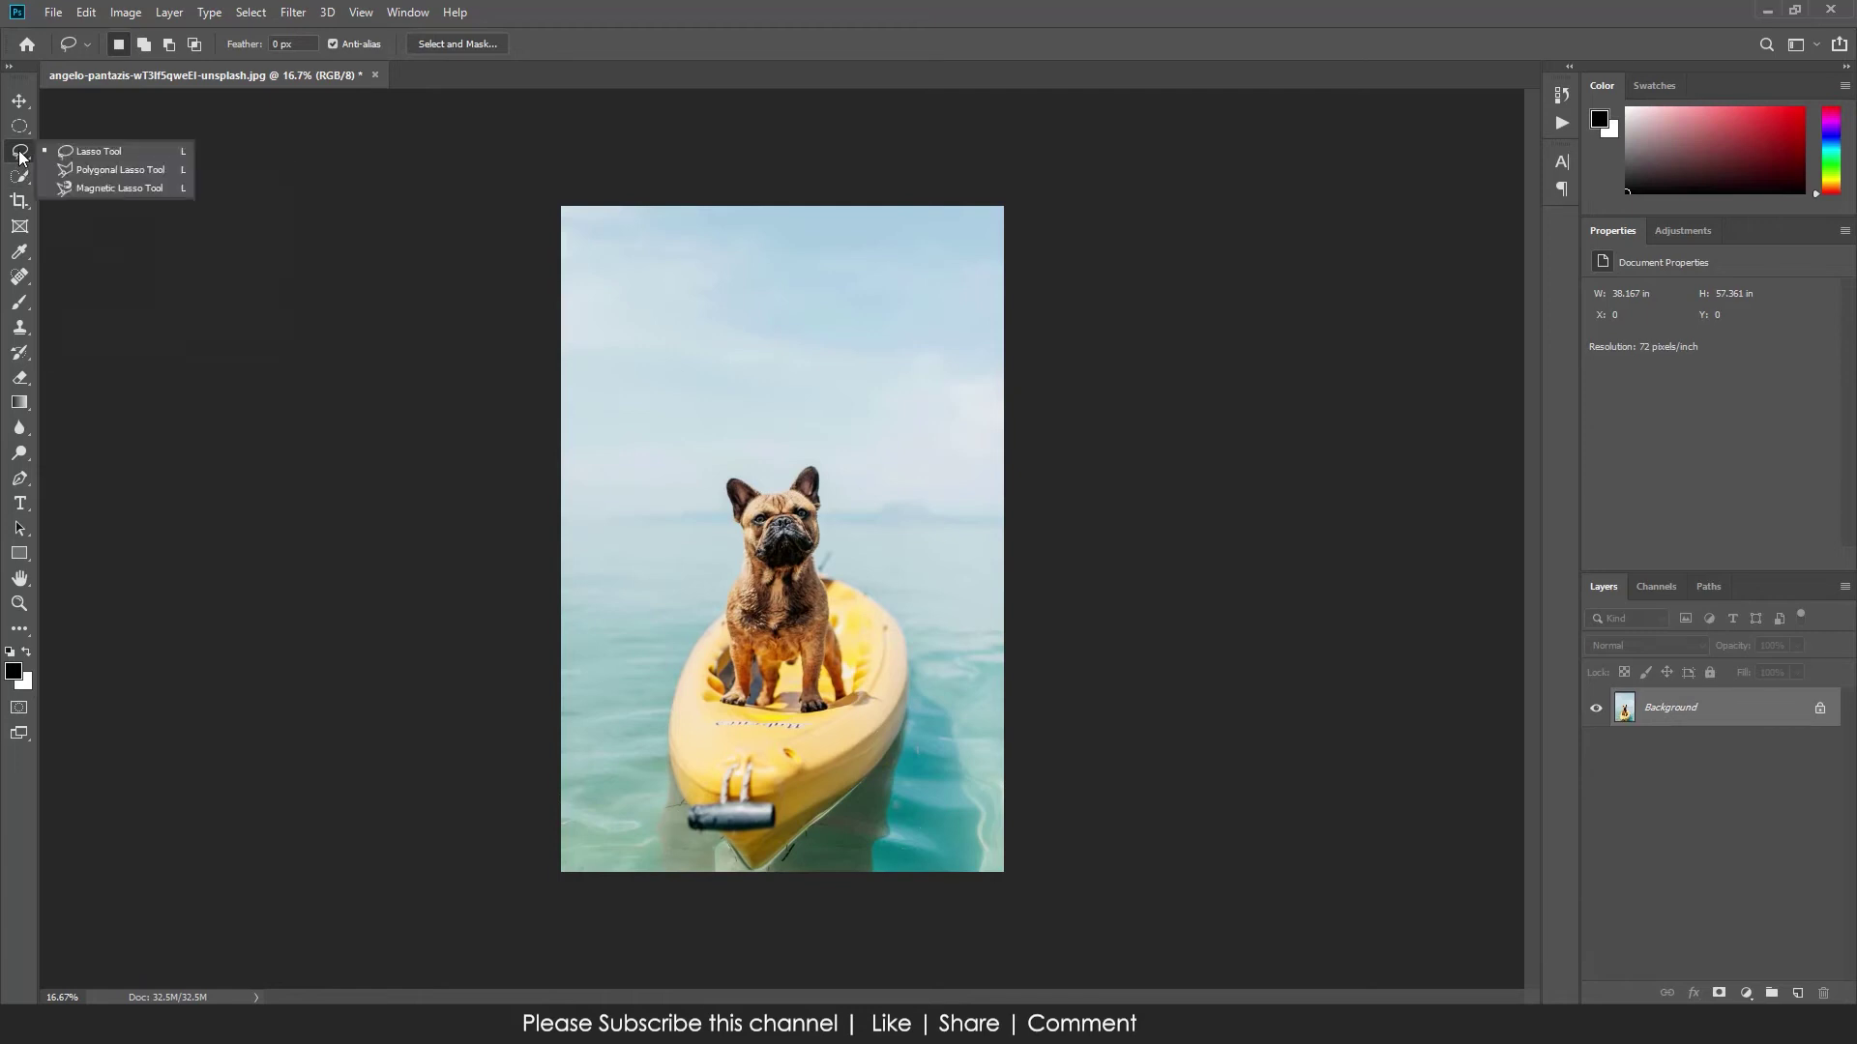
pyautogui.click(112, 170)
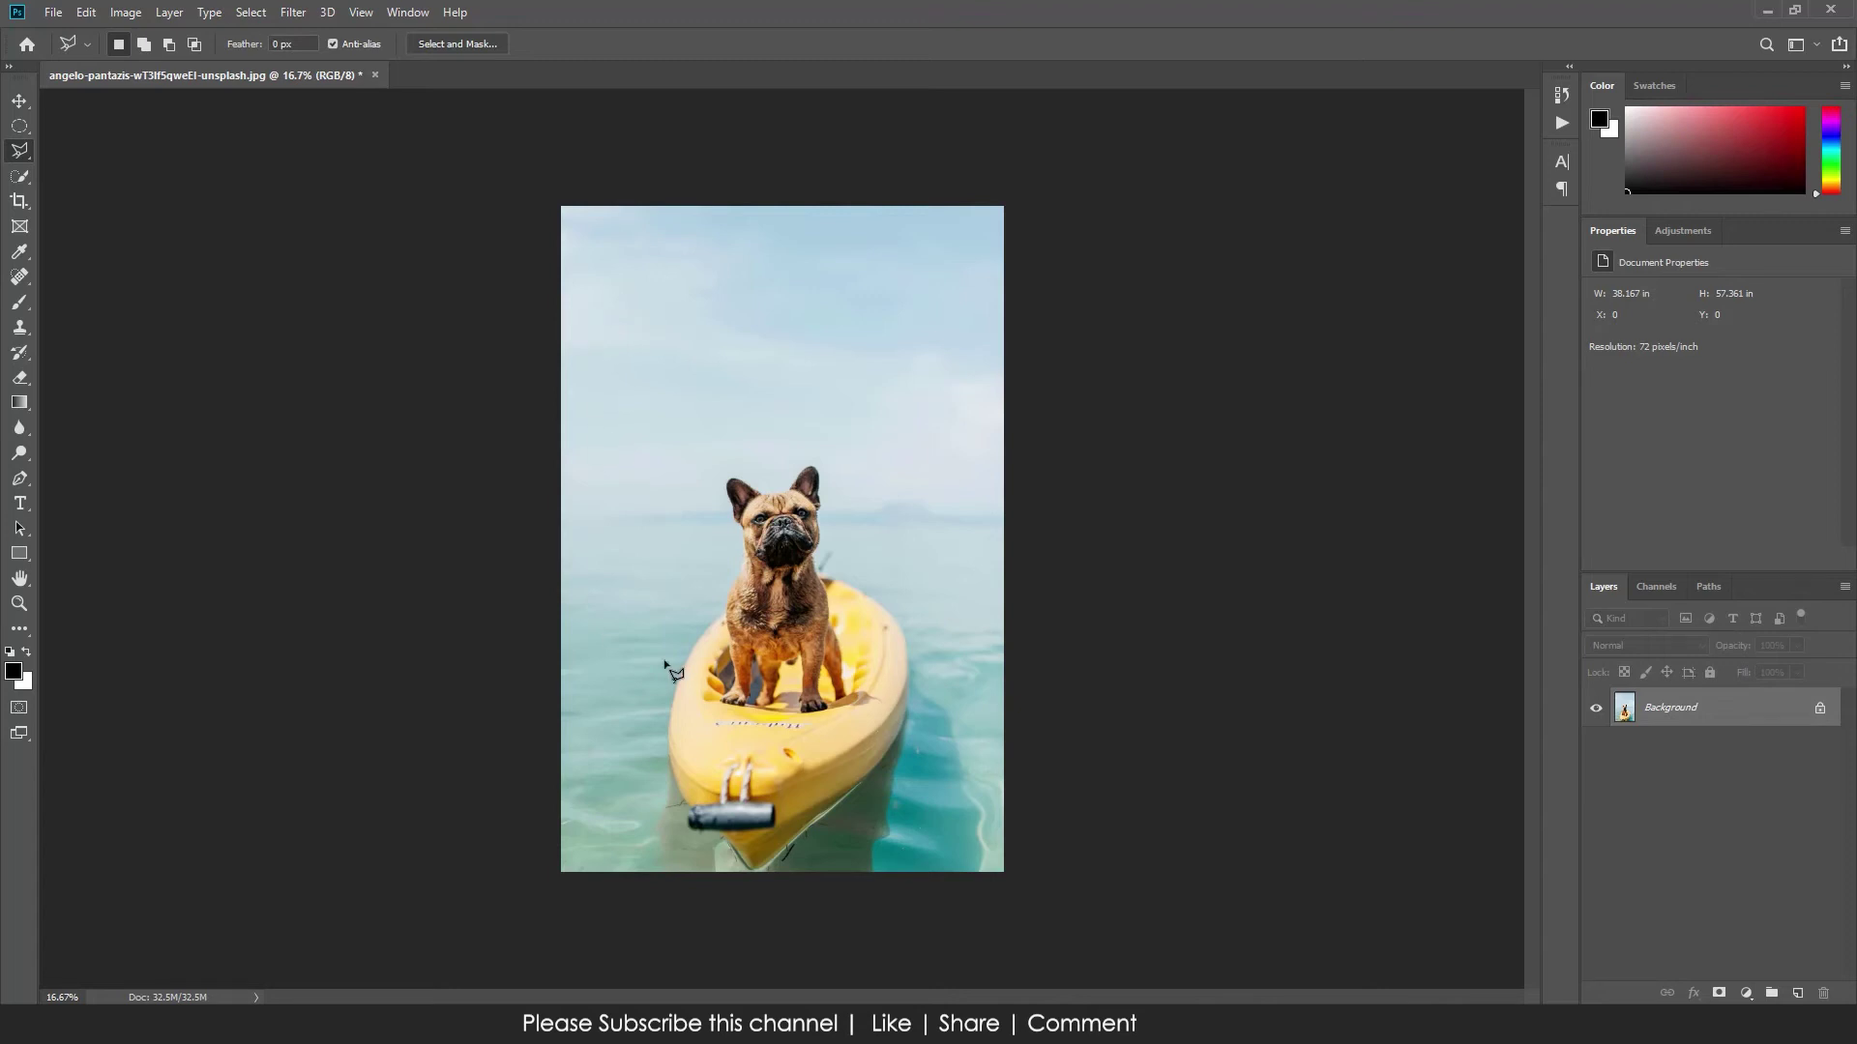
pyautogui.click(641, 852)
pyautogui.click(658, 414)
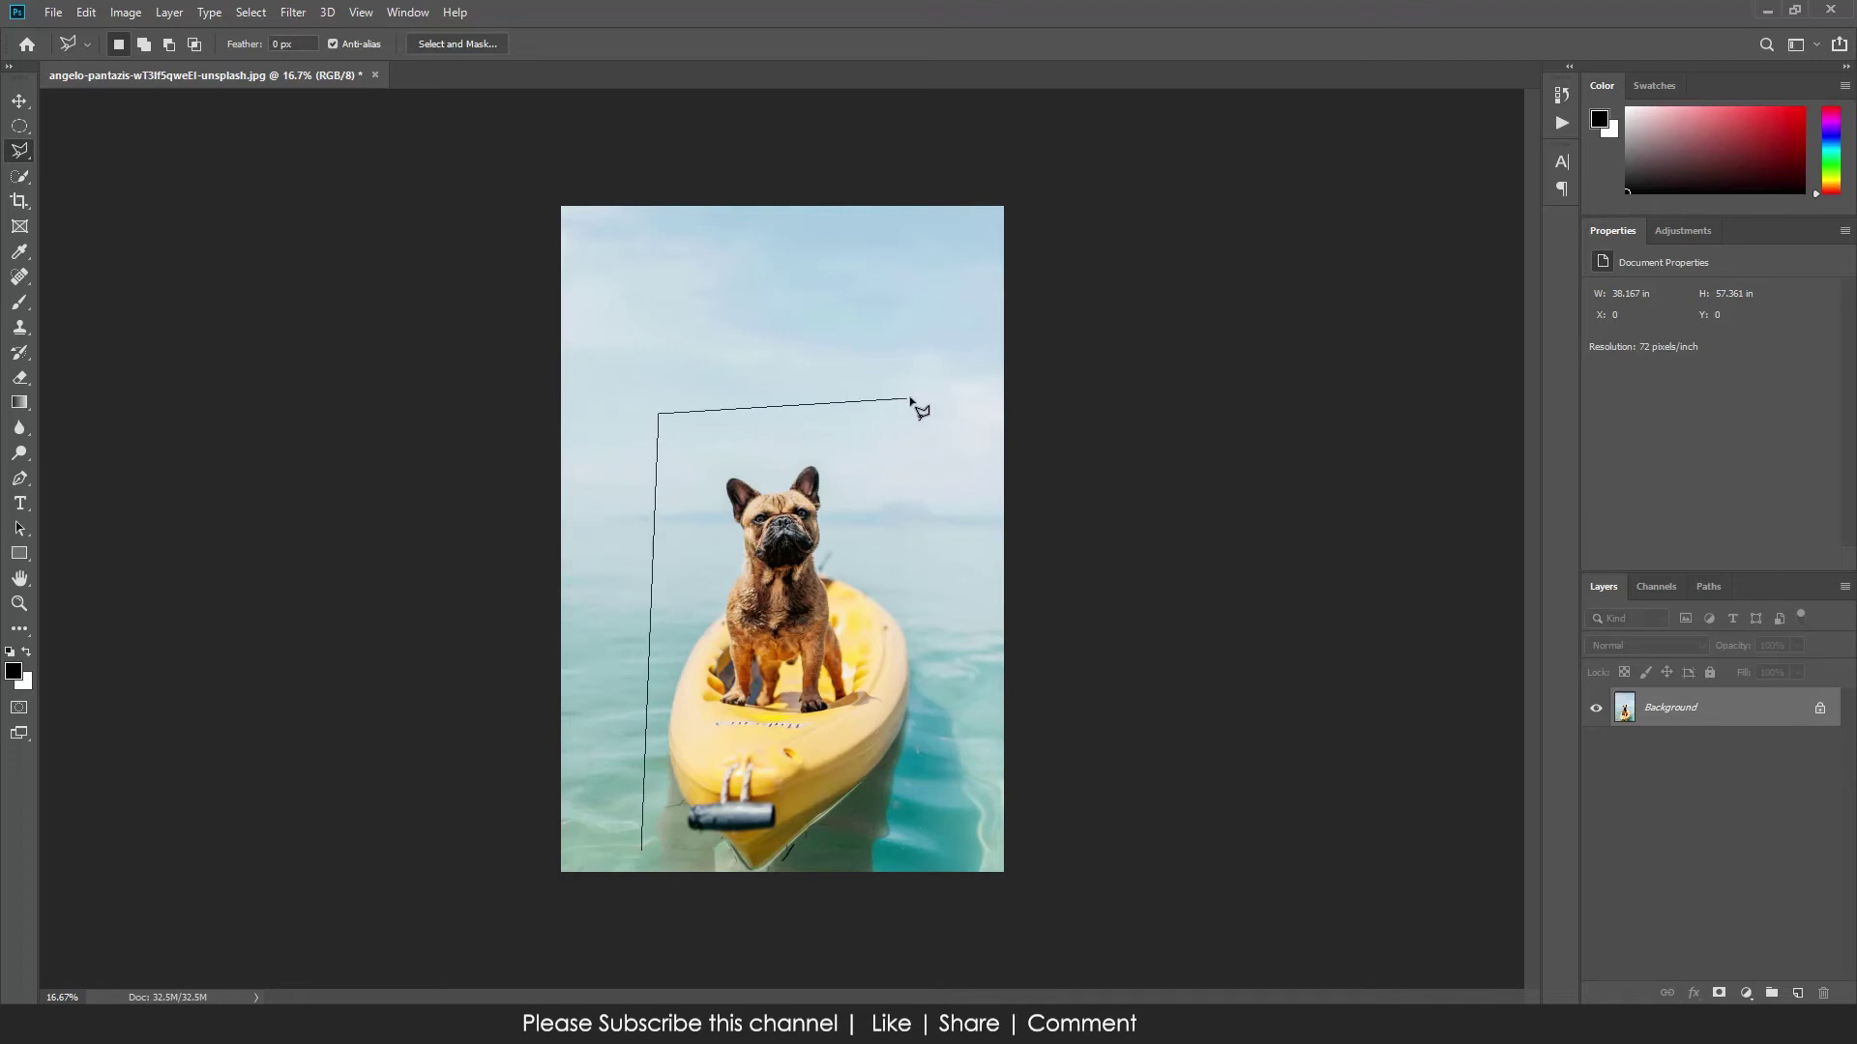
pyautogui.click(940, 419)
pyautogui.click(907, 866)
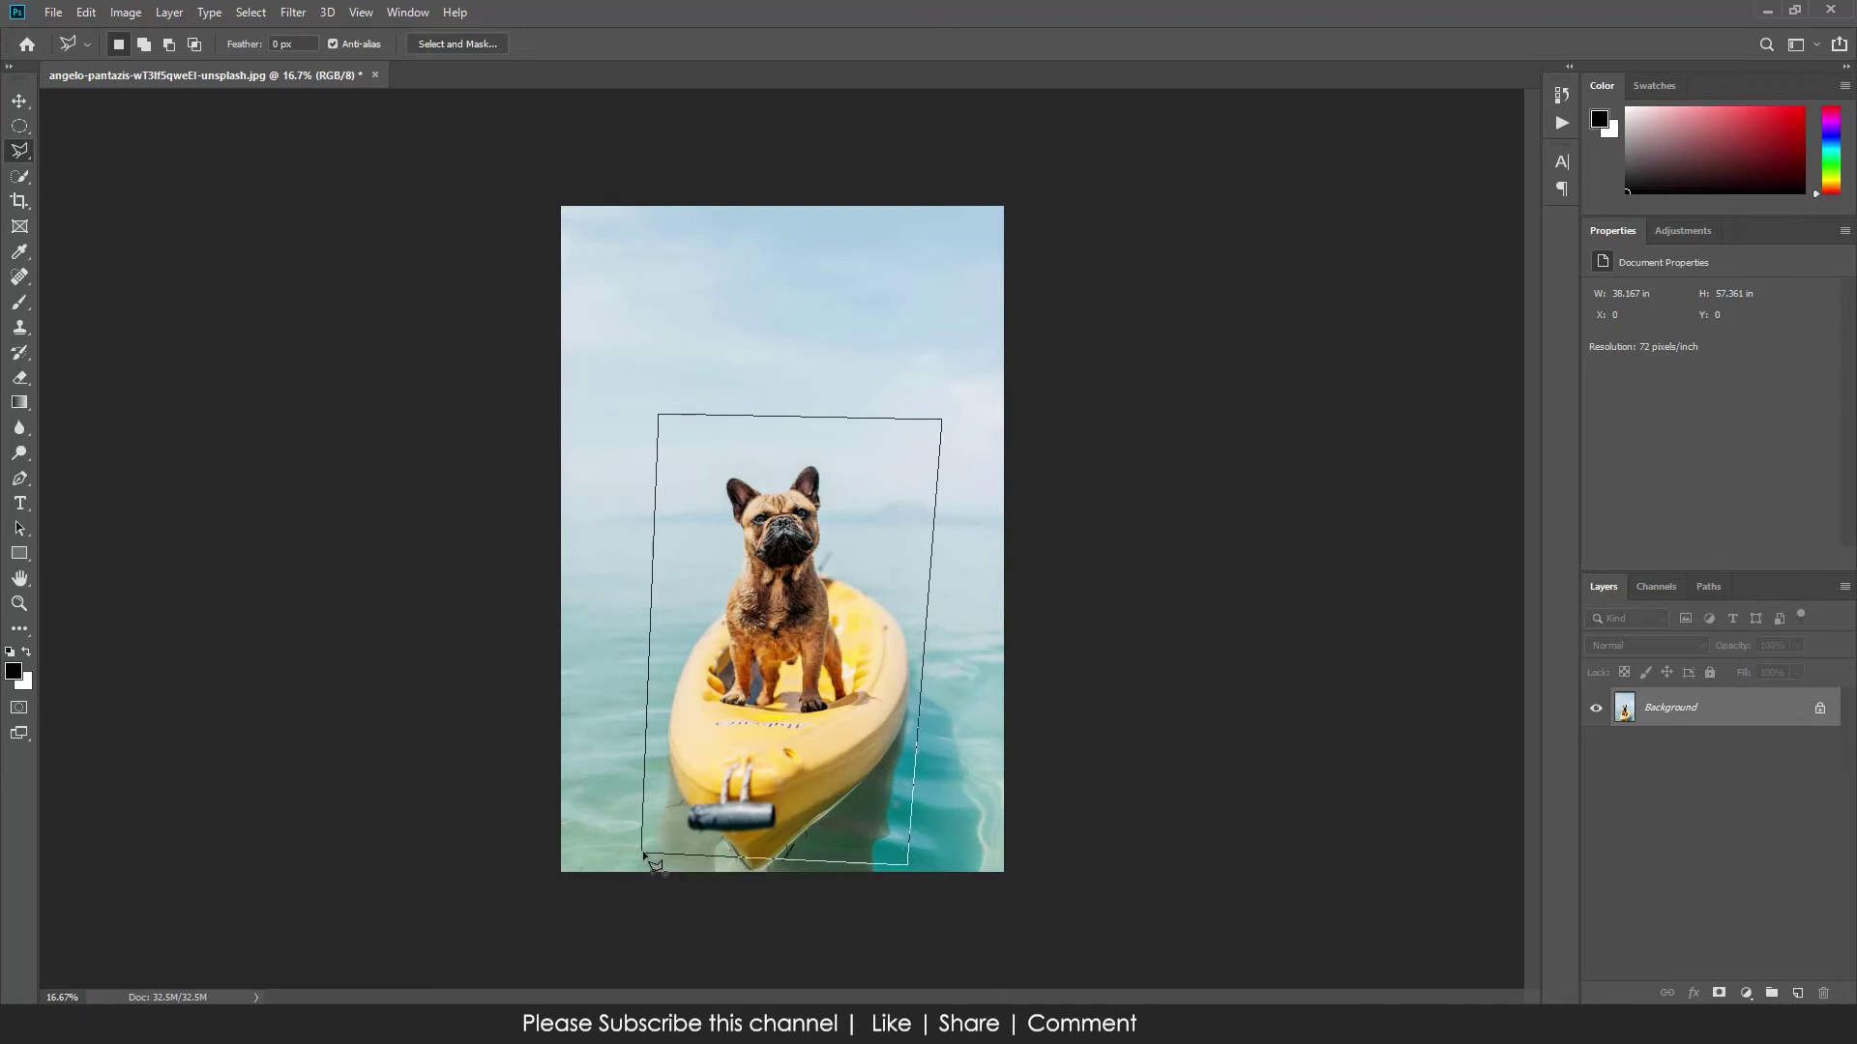
pyautogui.click(643, 855)
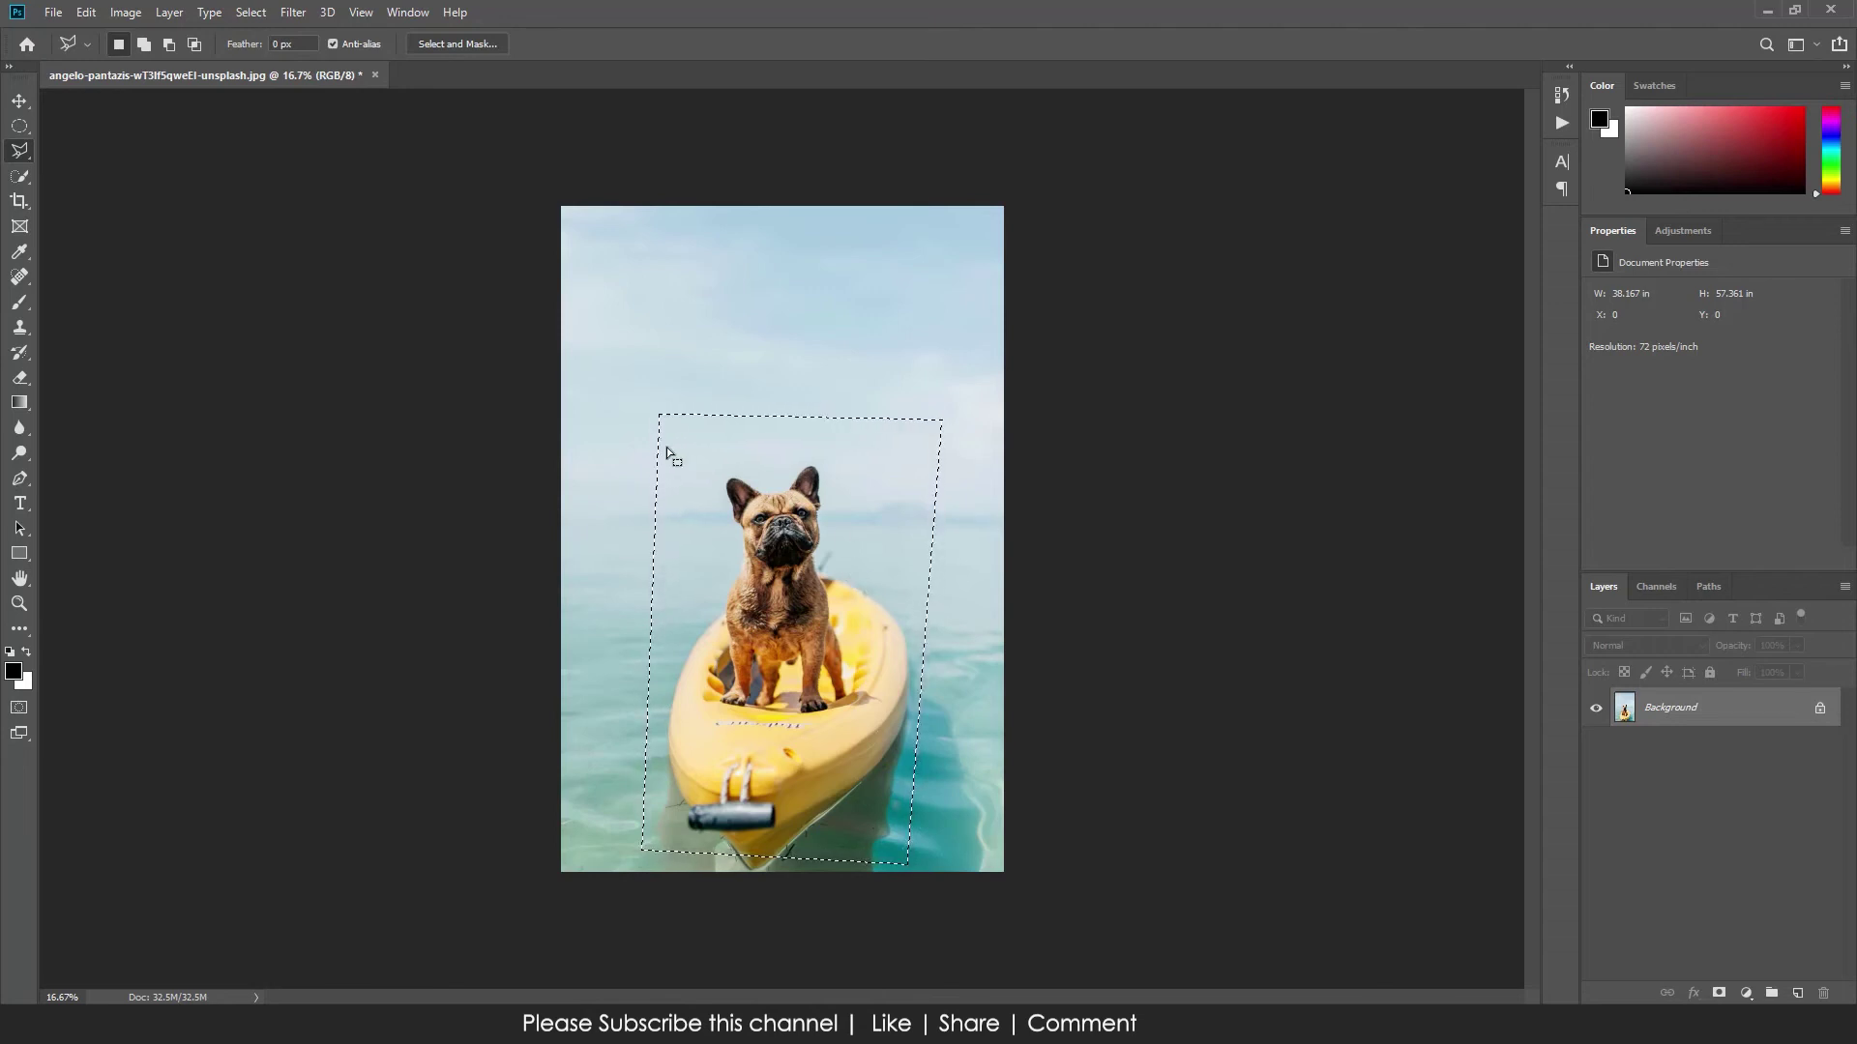
pyautogui.click(582, 232)
pyautogui.click(961, 262)
pyautogui.click(955, 768)
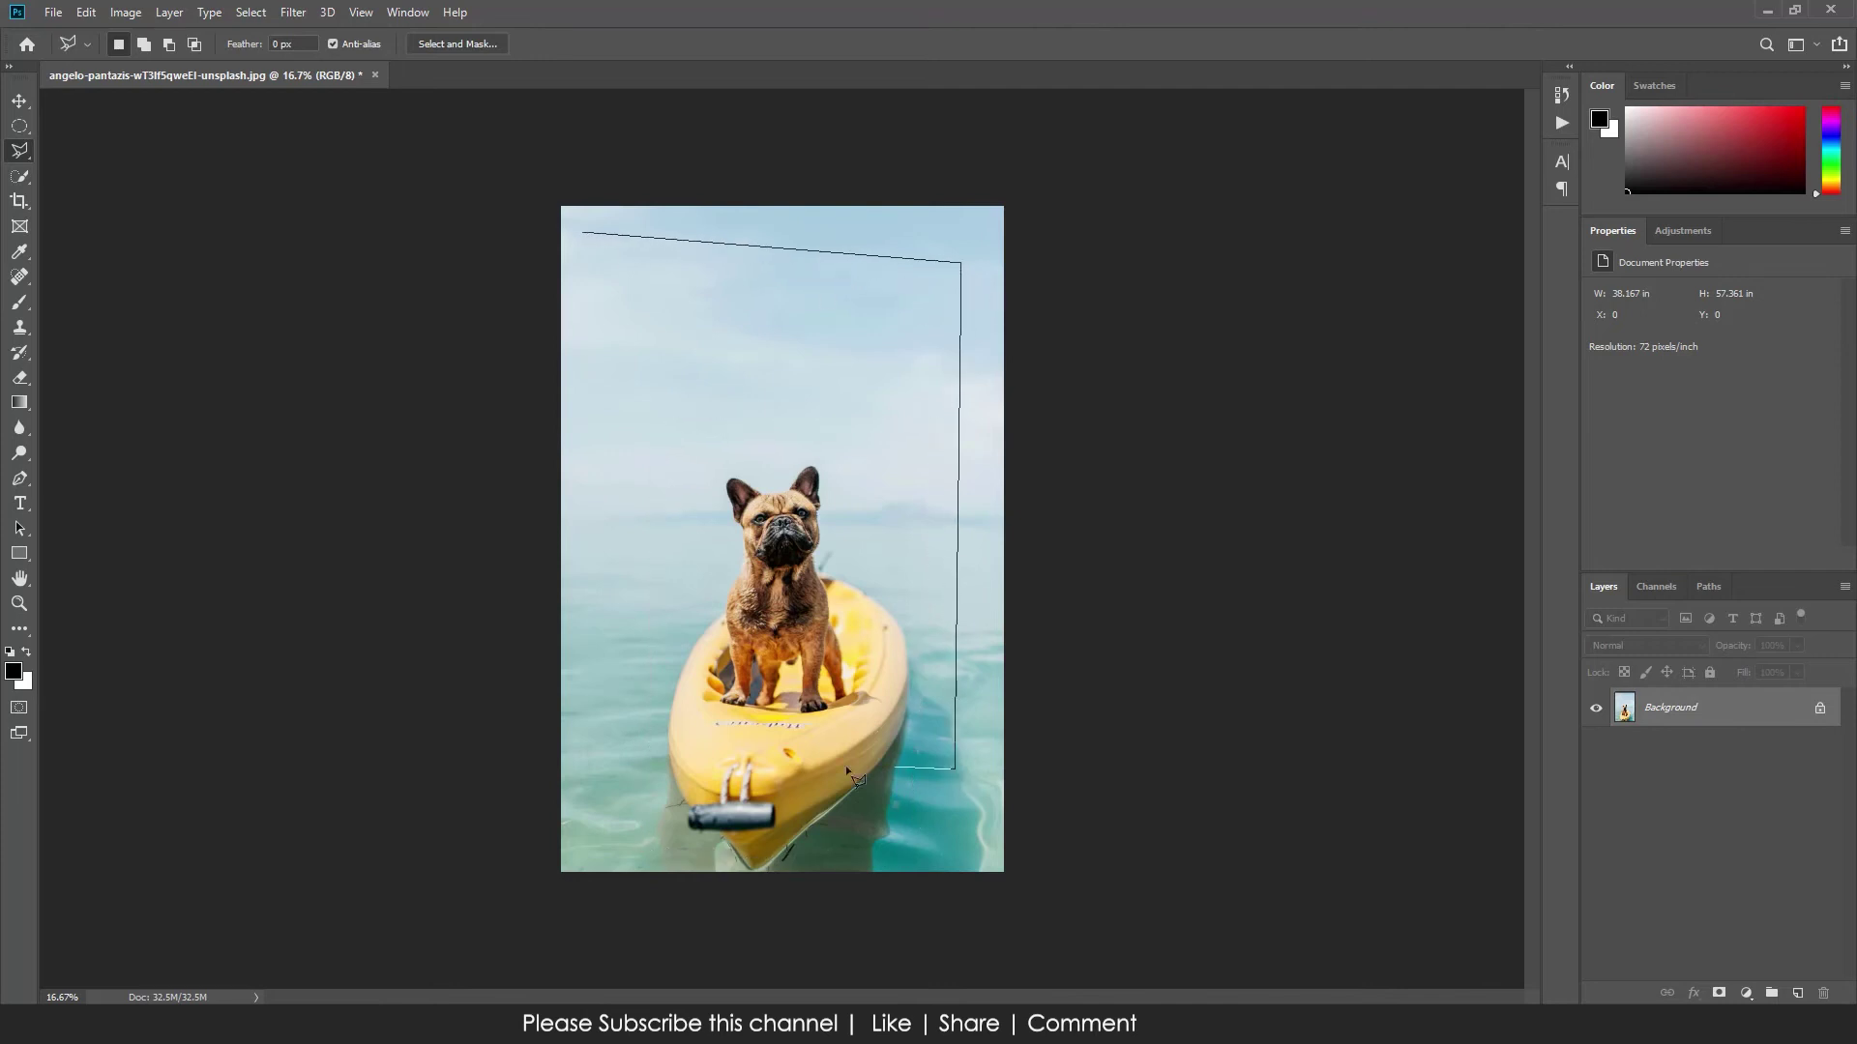
pyautogui.click(656, 767)
pyautogui.click(588, 240)
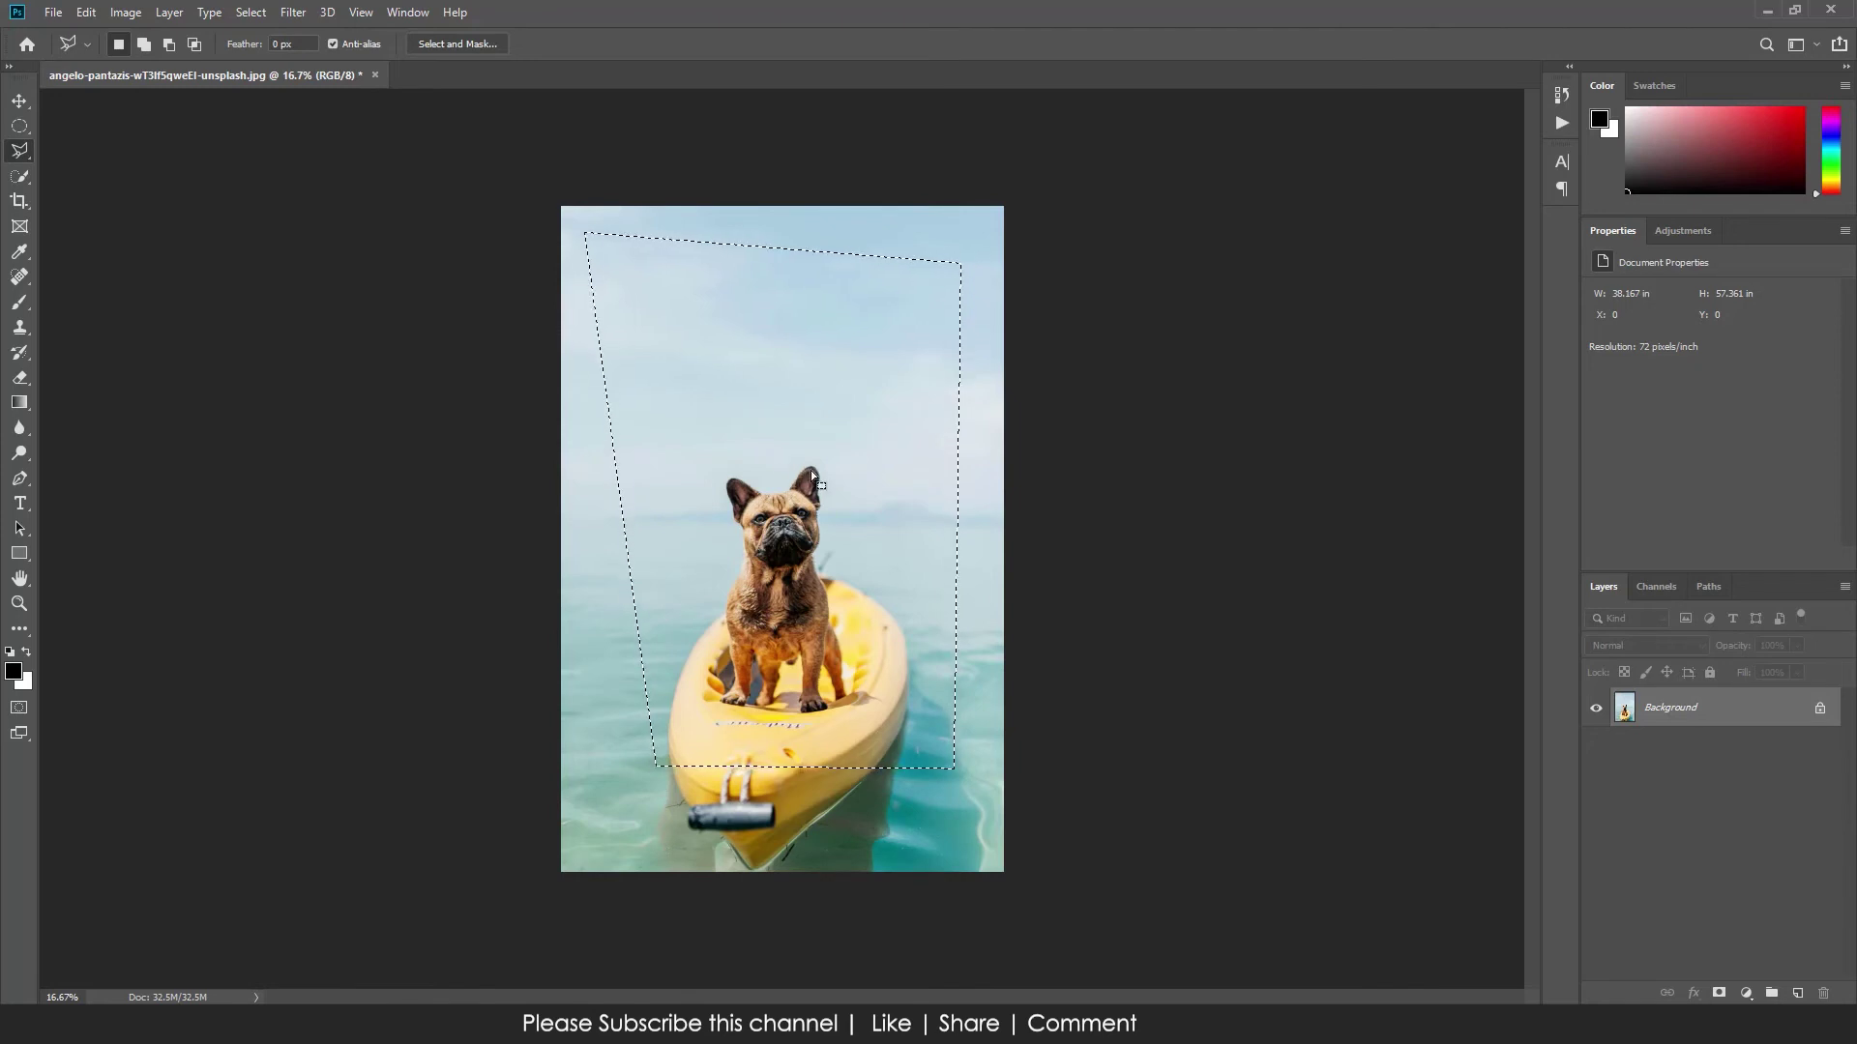
pyautogui.hotkey('ctrl', 'd')
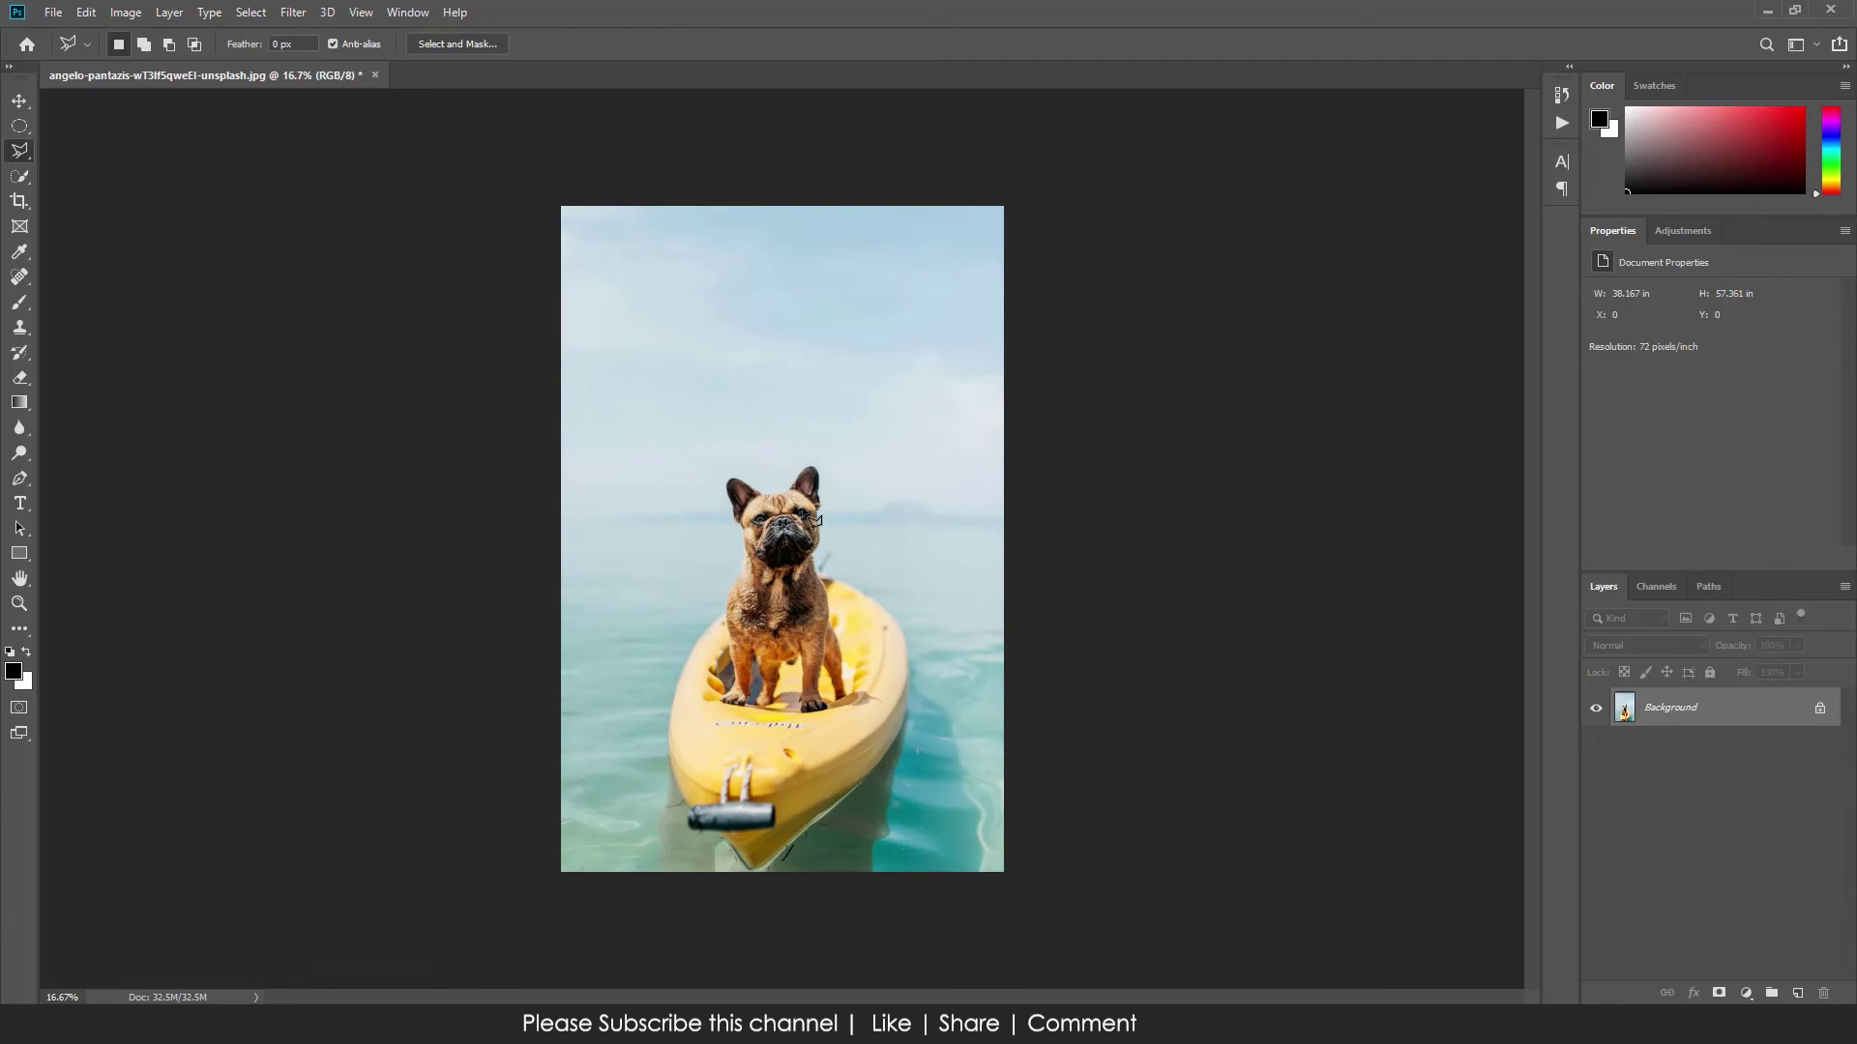
# Trace around the dog and yellow kayak with the Magnetic Lasso and close the outline
pyautogui.rightClick(23, 152)
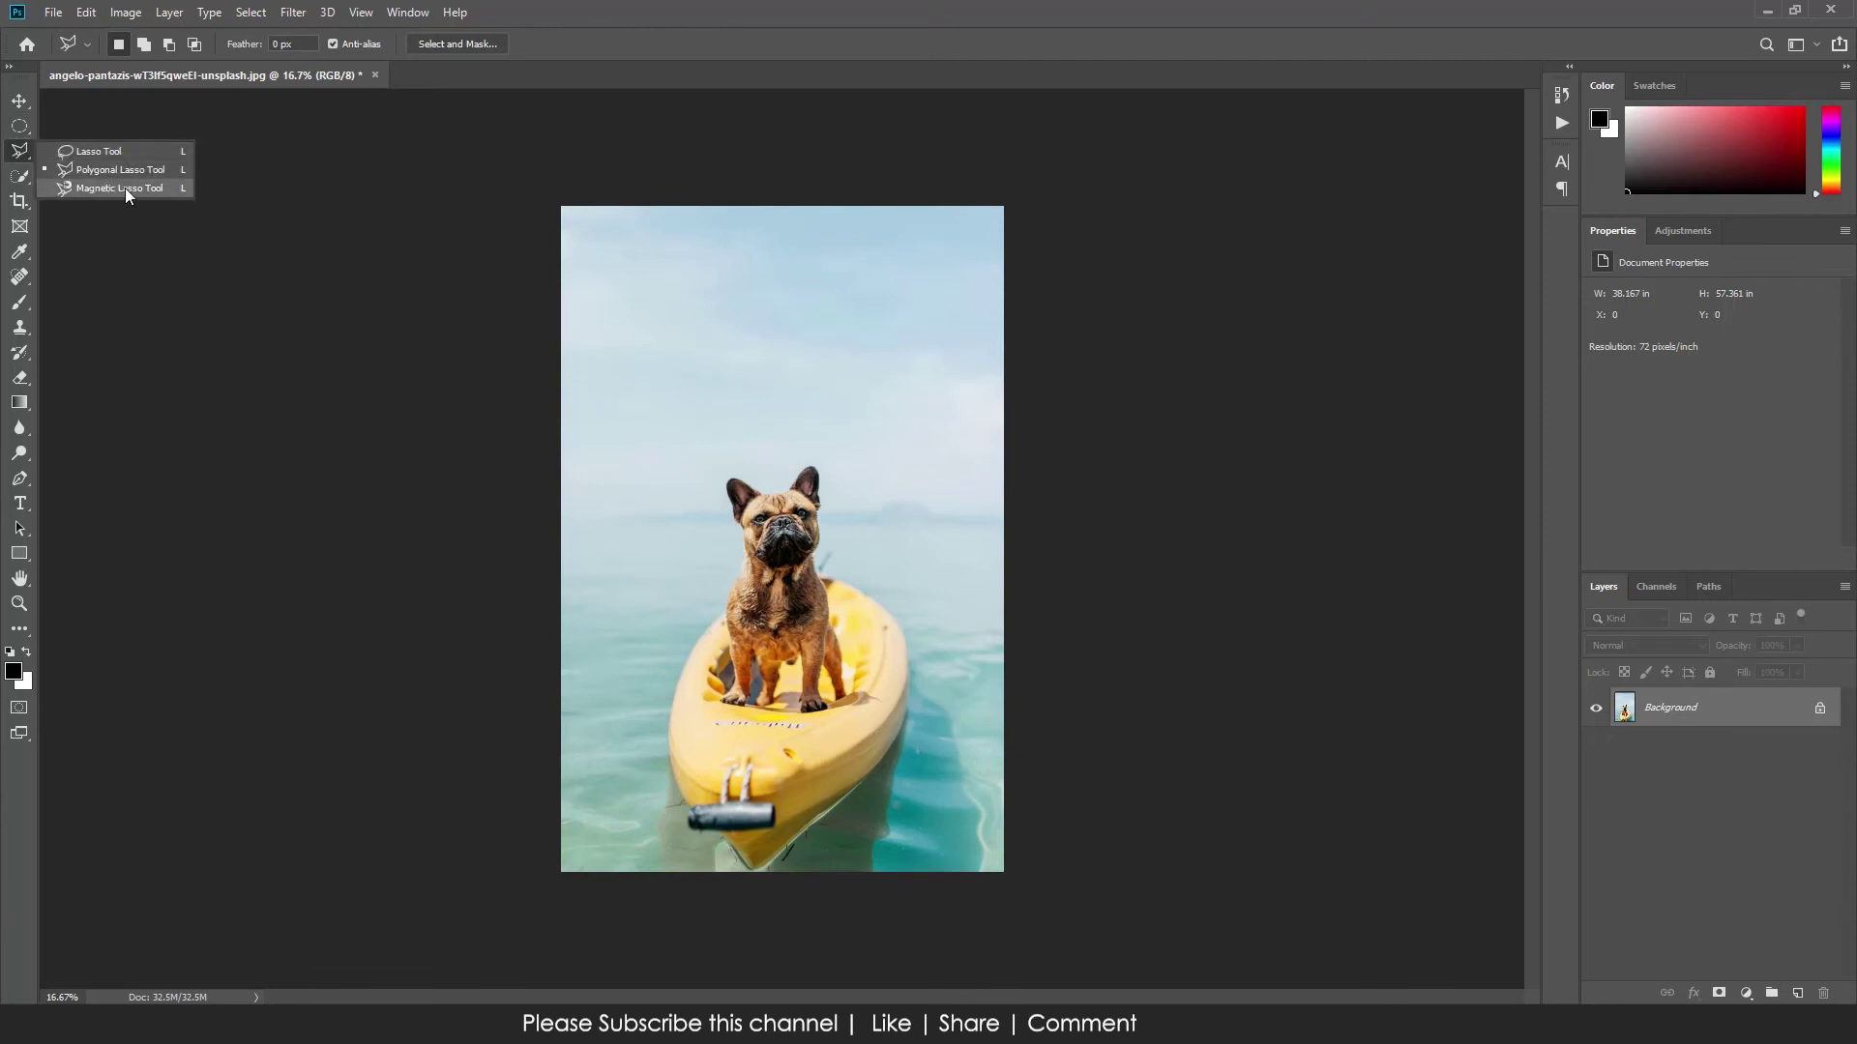
pyautogui.click(125, 187)
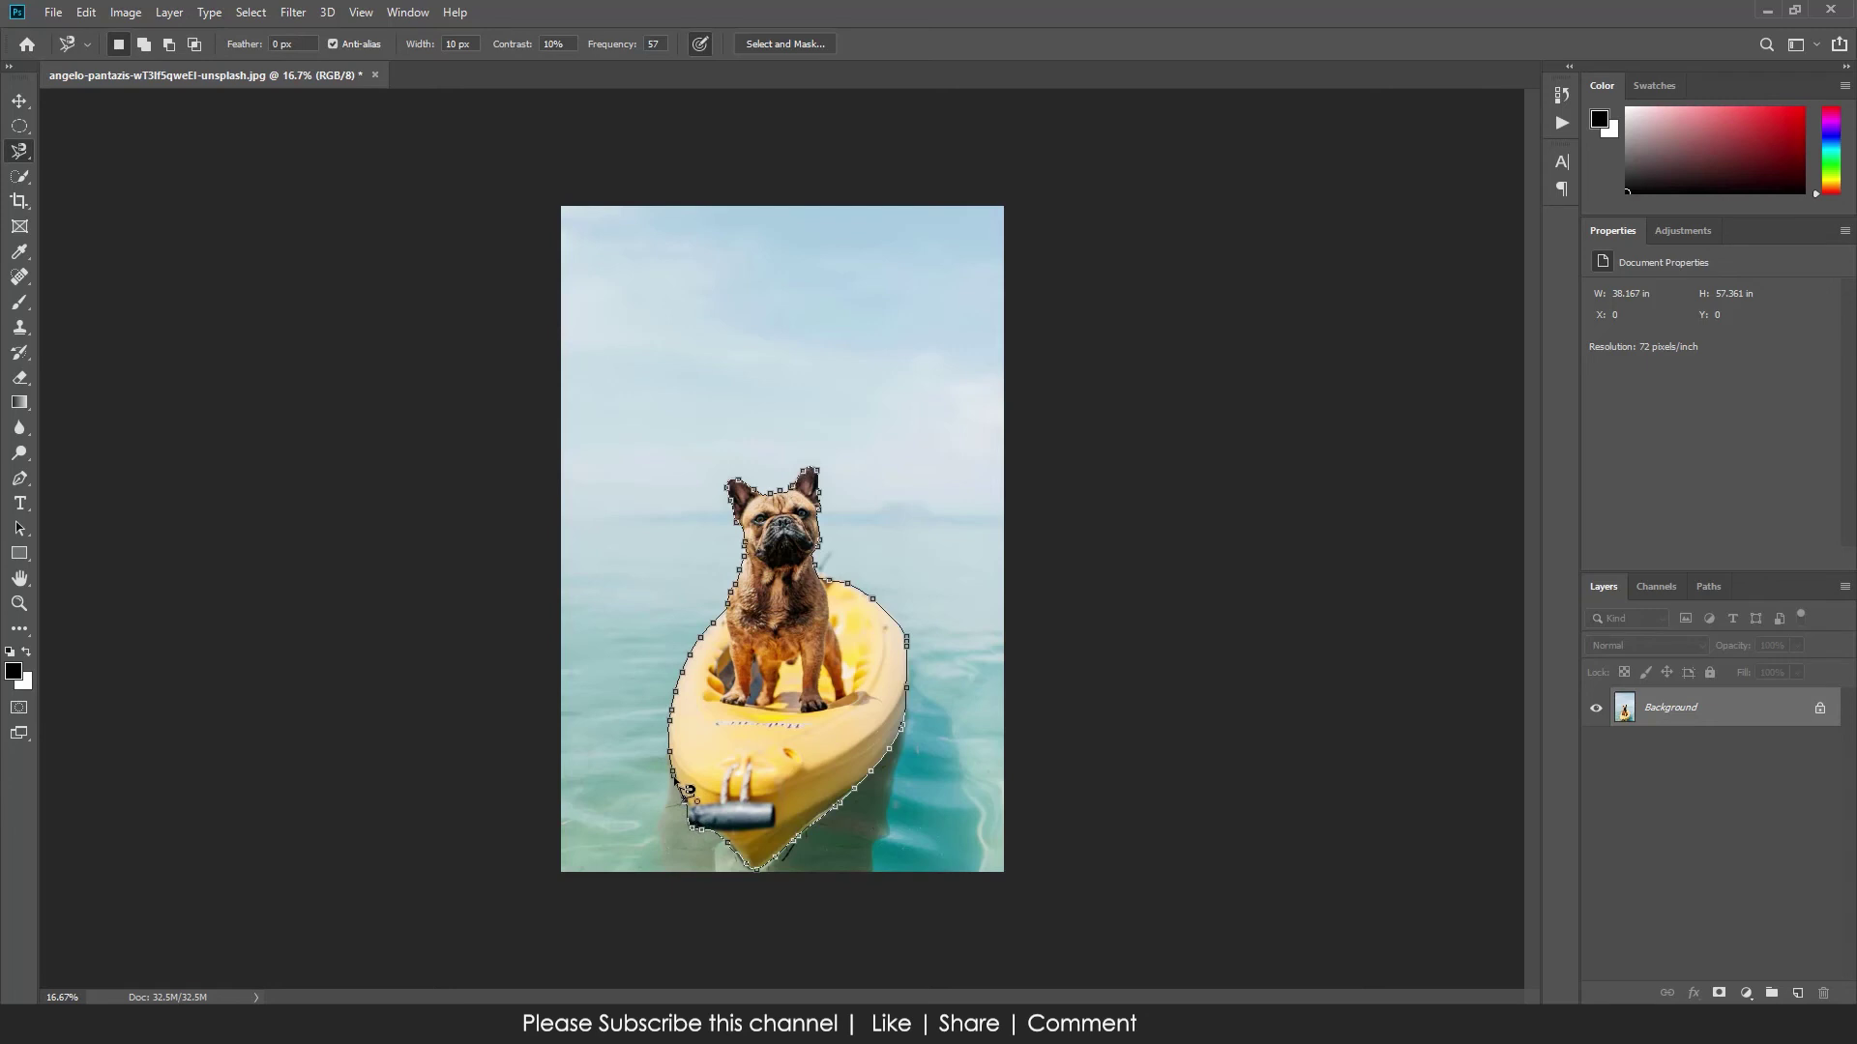
pyautogui.click(689, 791)
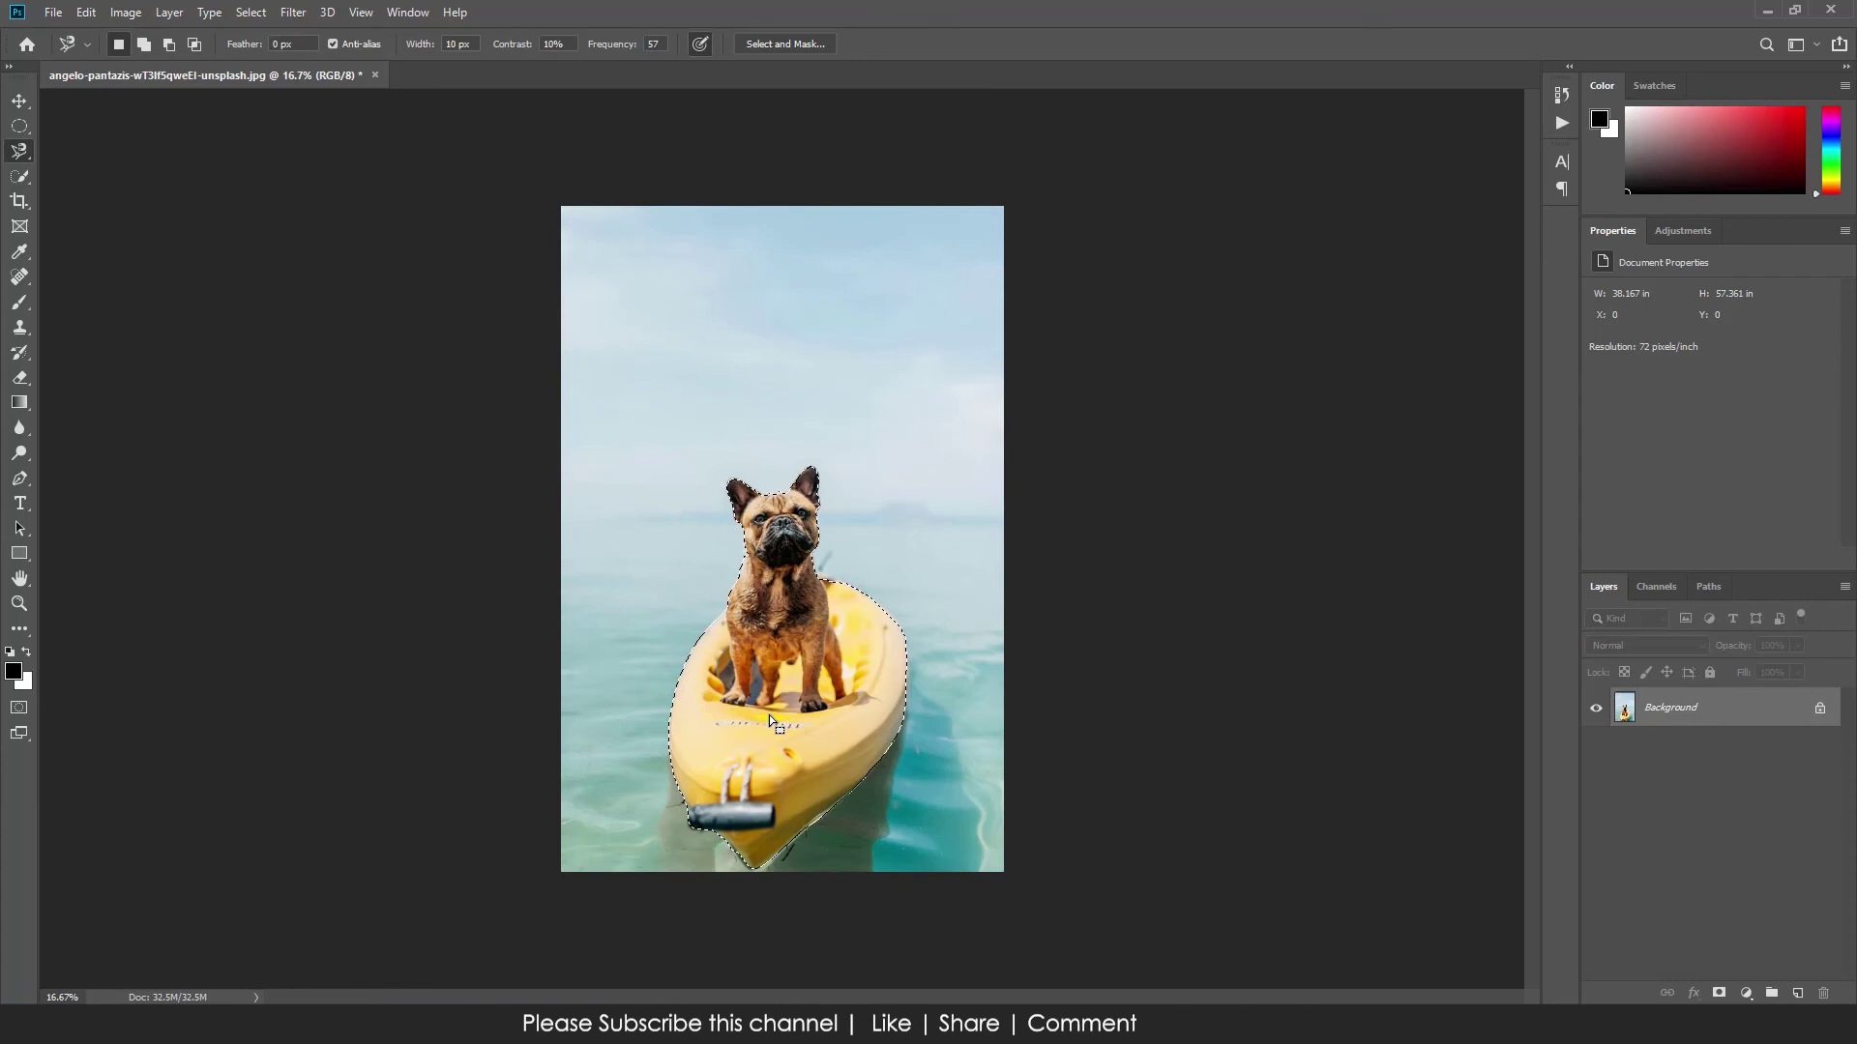
# Cut the dog-and-kayak selection to Layer 1, preview it alone, then delete Layer 1
pyautogui.rightClick(764, 623)
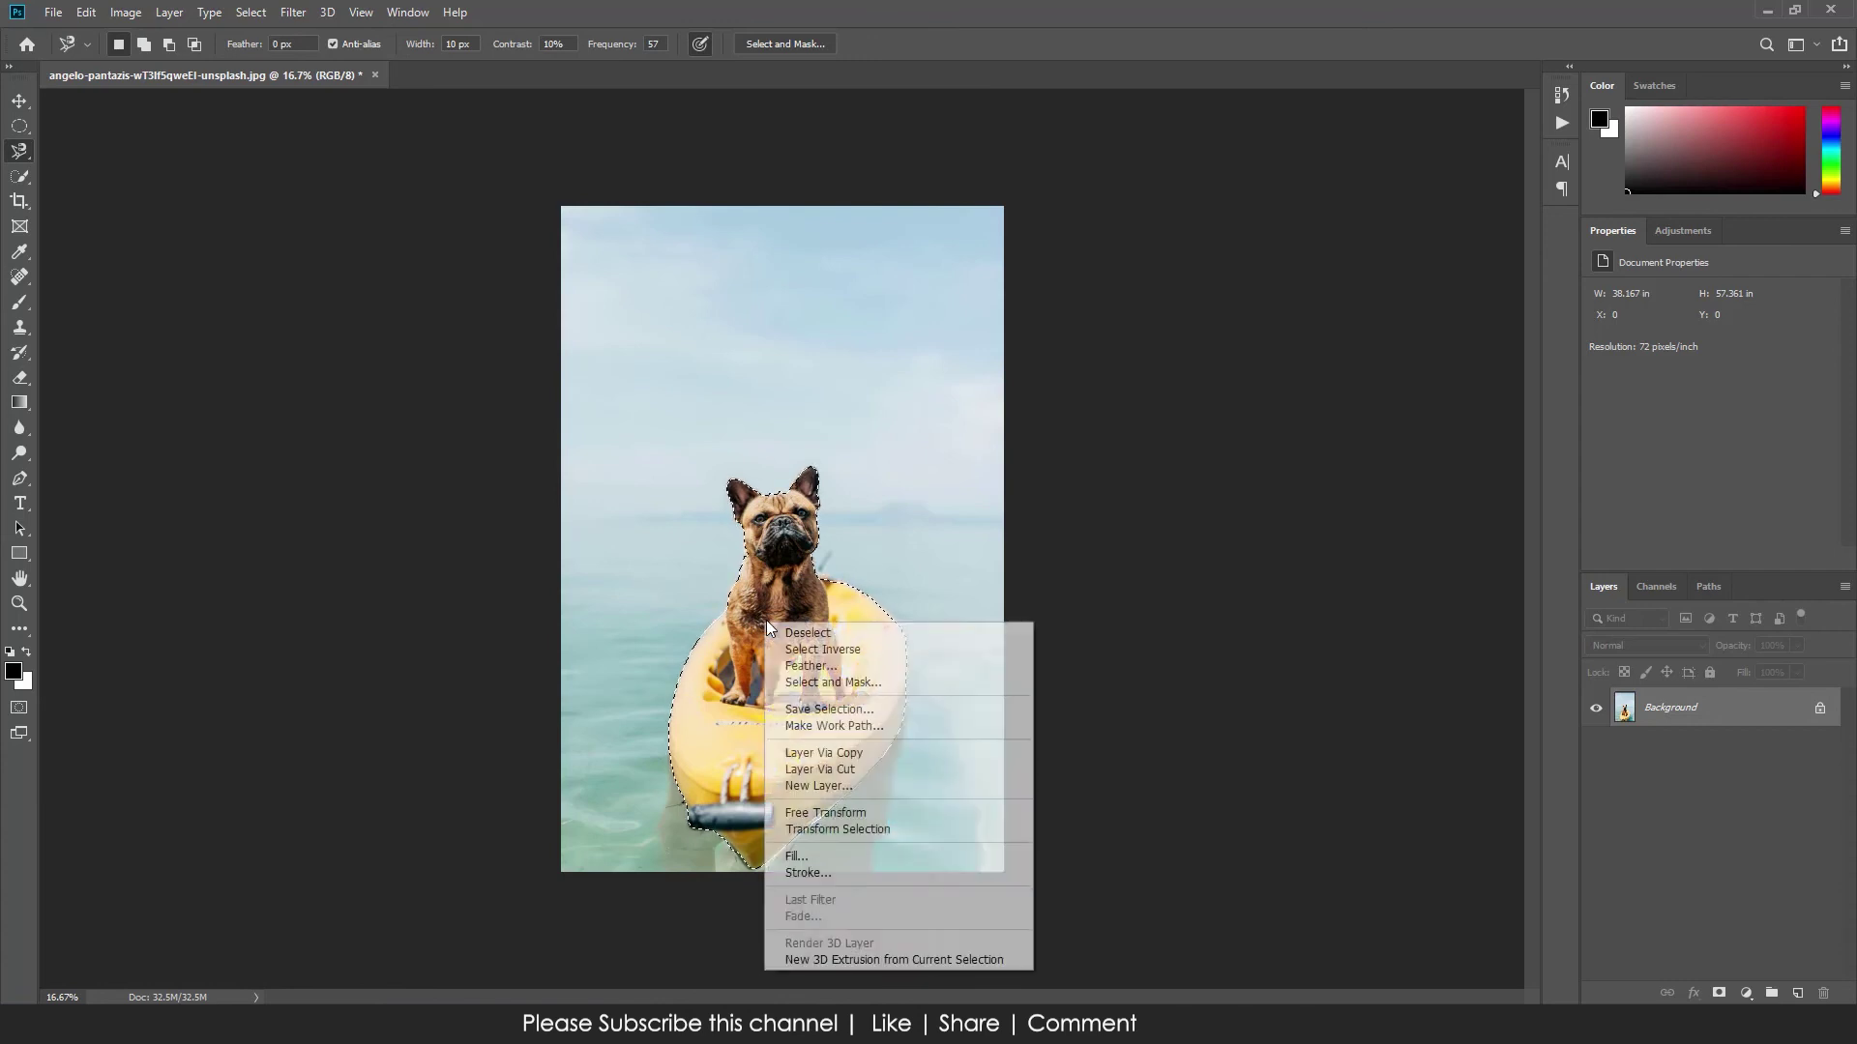
pyautogui.click(825, 771)
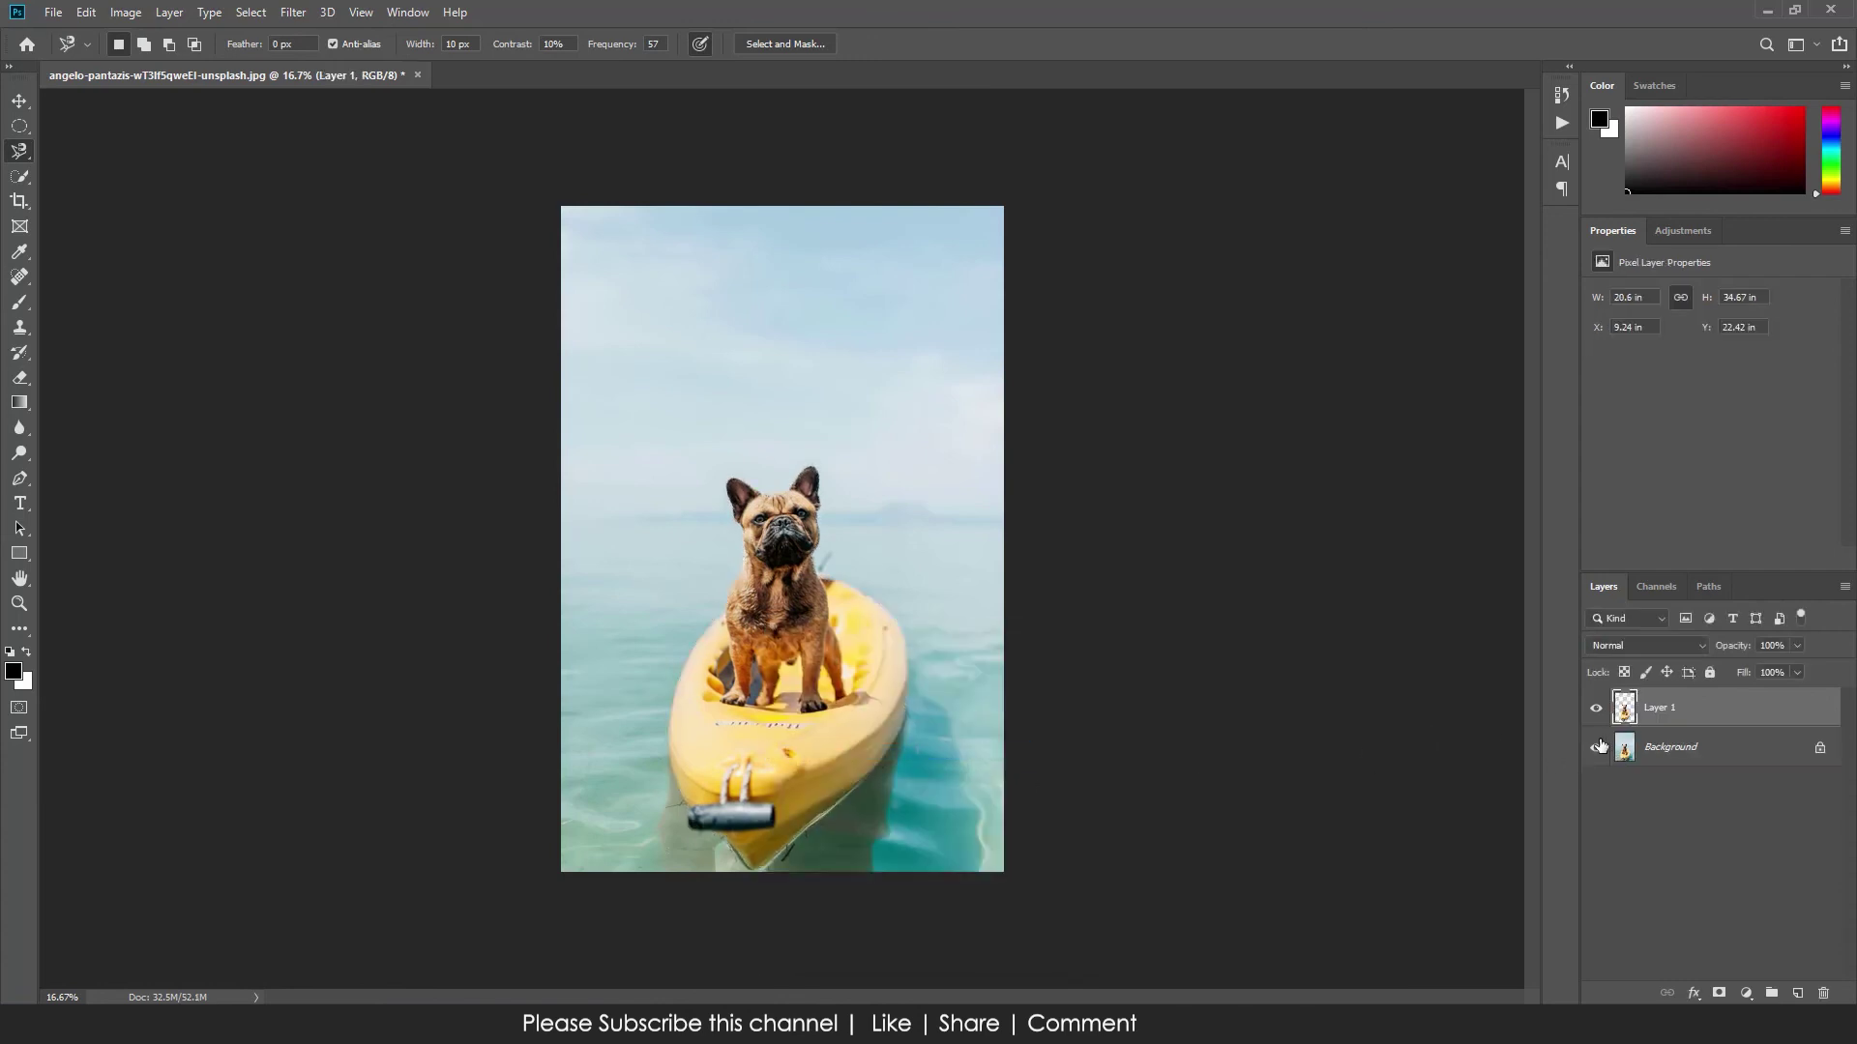
pyautogui.click(1596, 746)
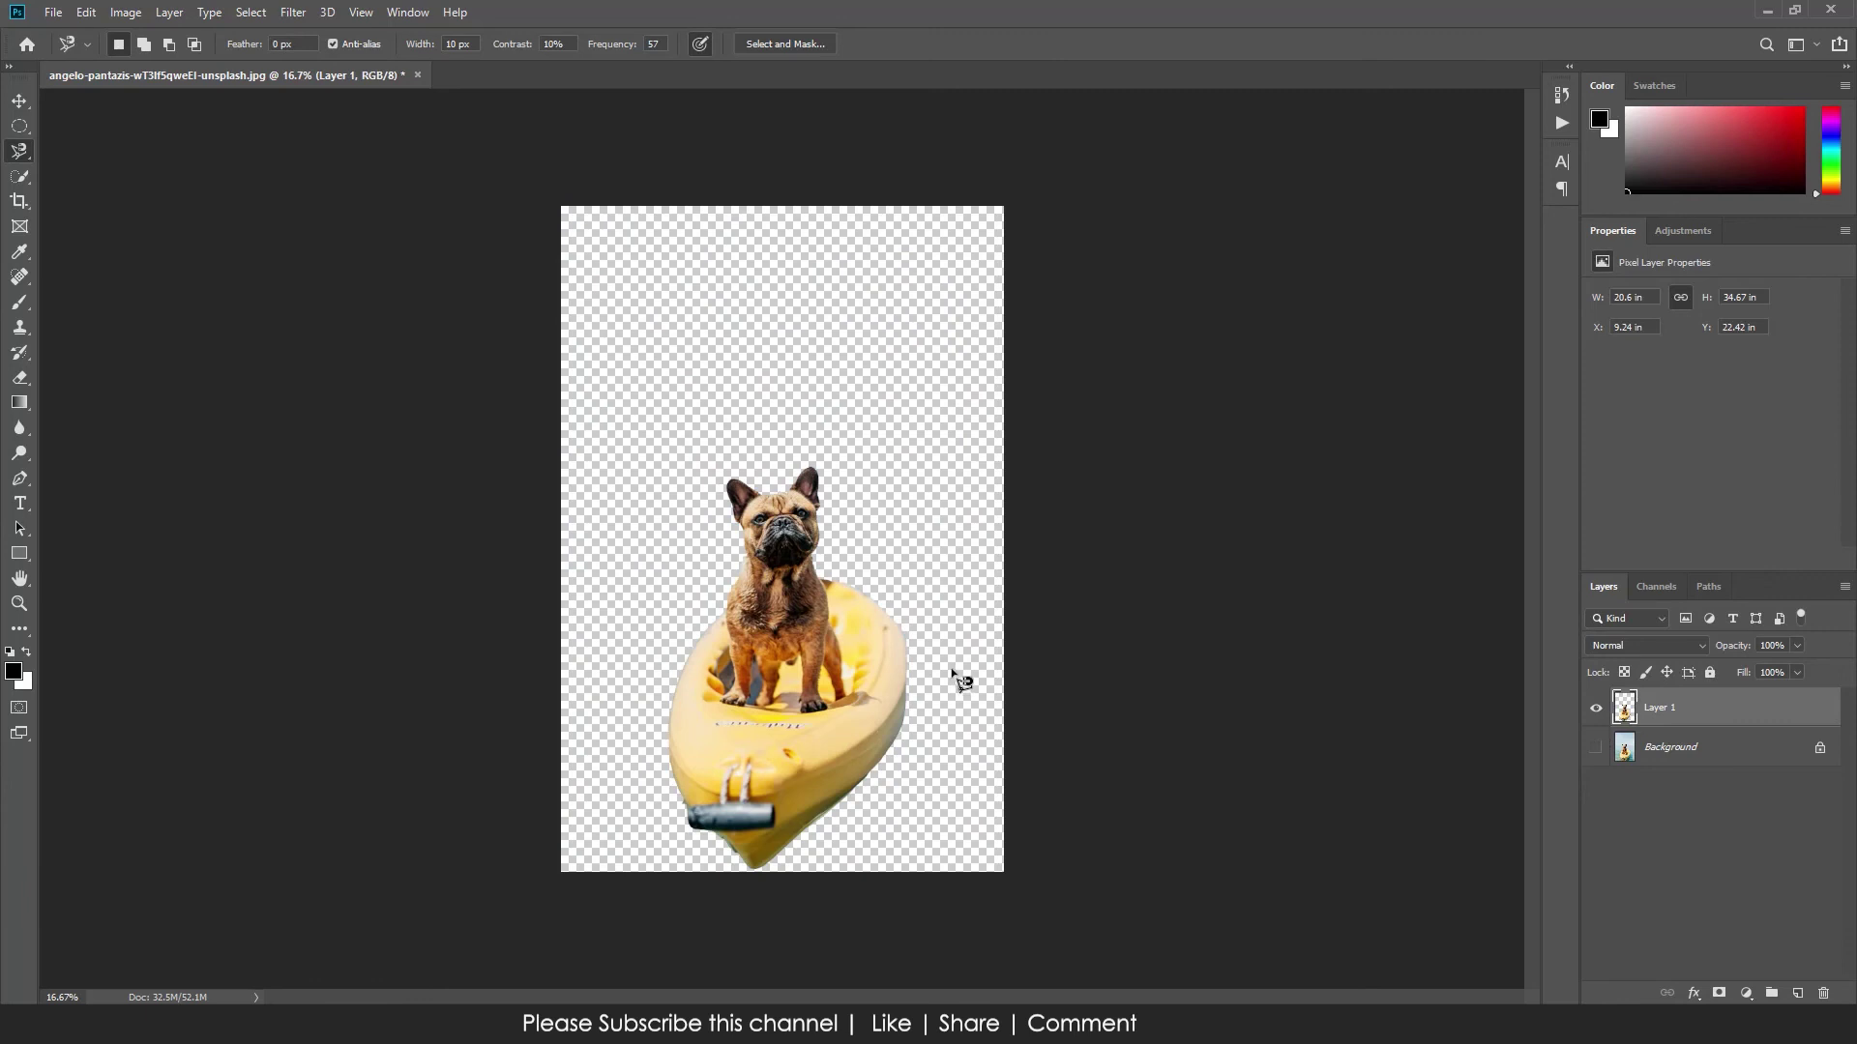
pyautogui.click(1596, 747)
pyautogui.click(1597, 707)
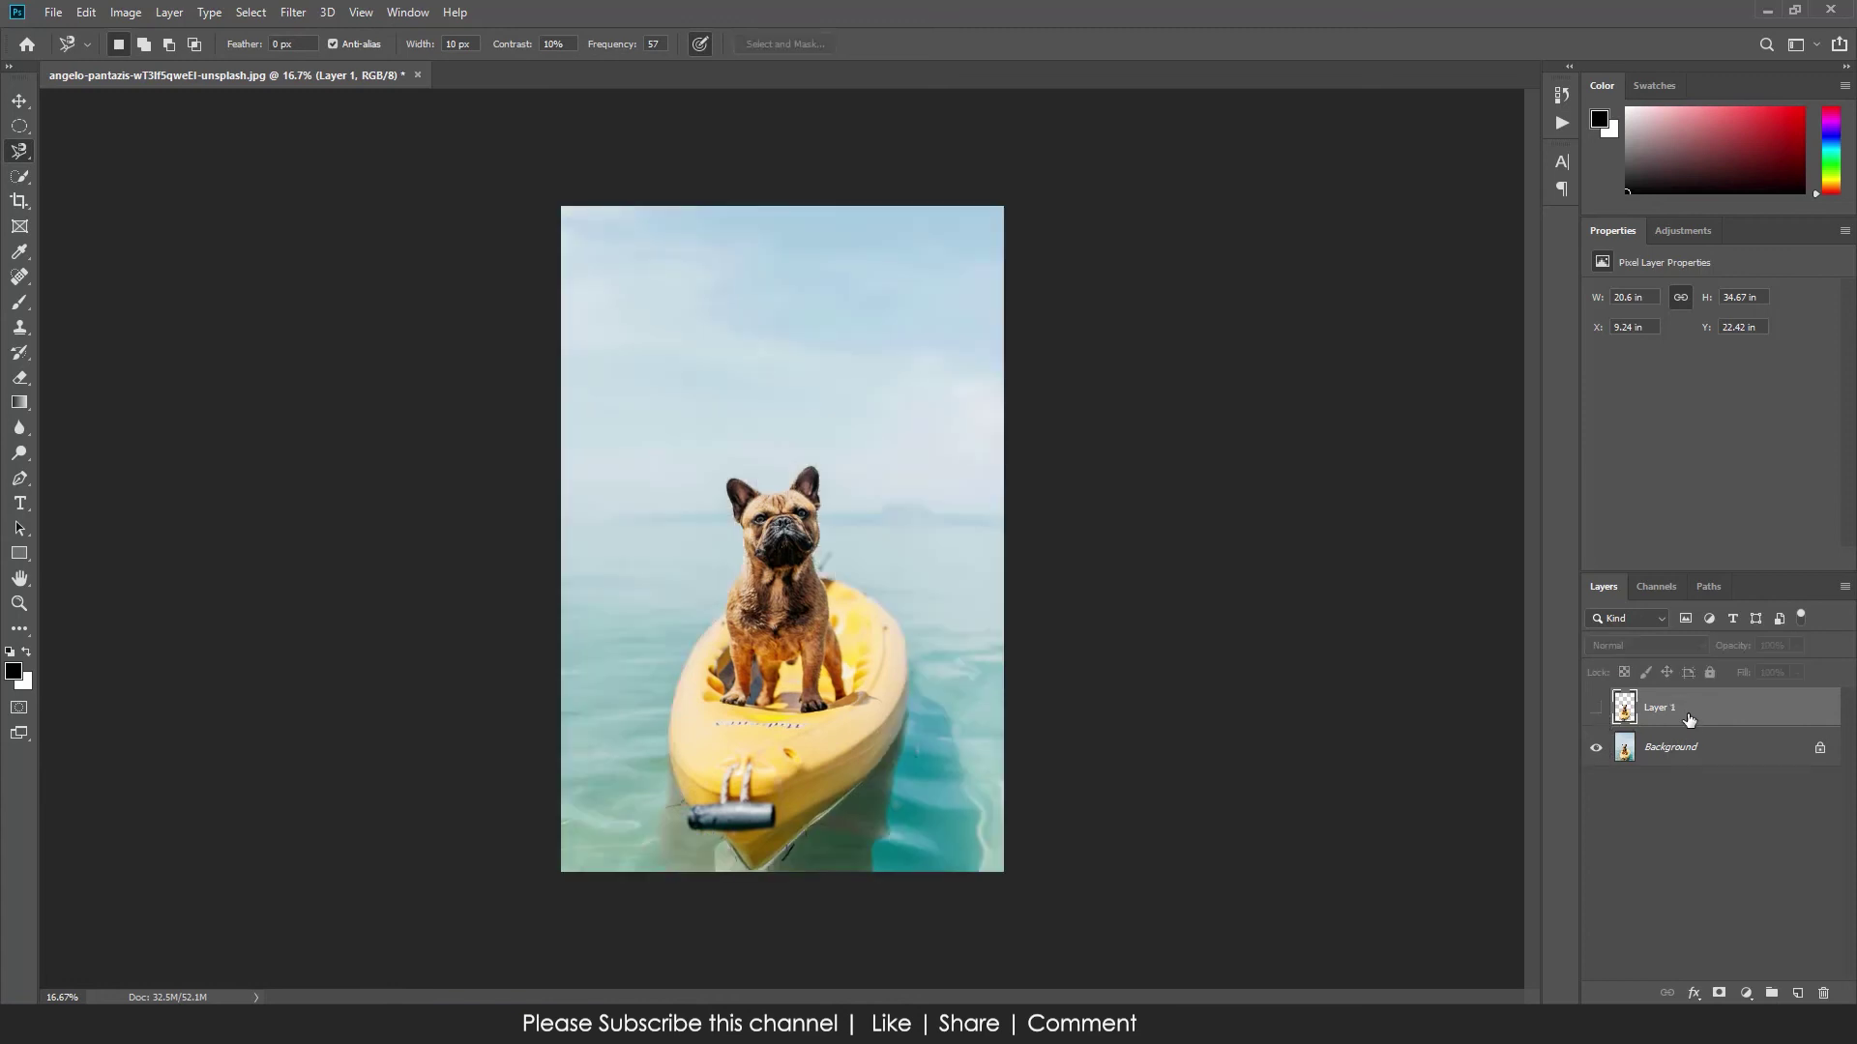
pyautogui.moveTo(1689, 720); pyautogui.dragTo(1822, 993)
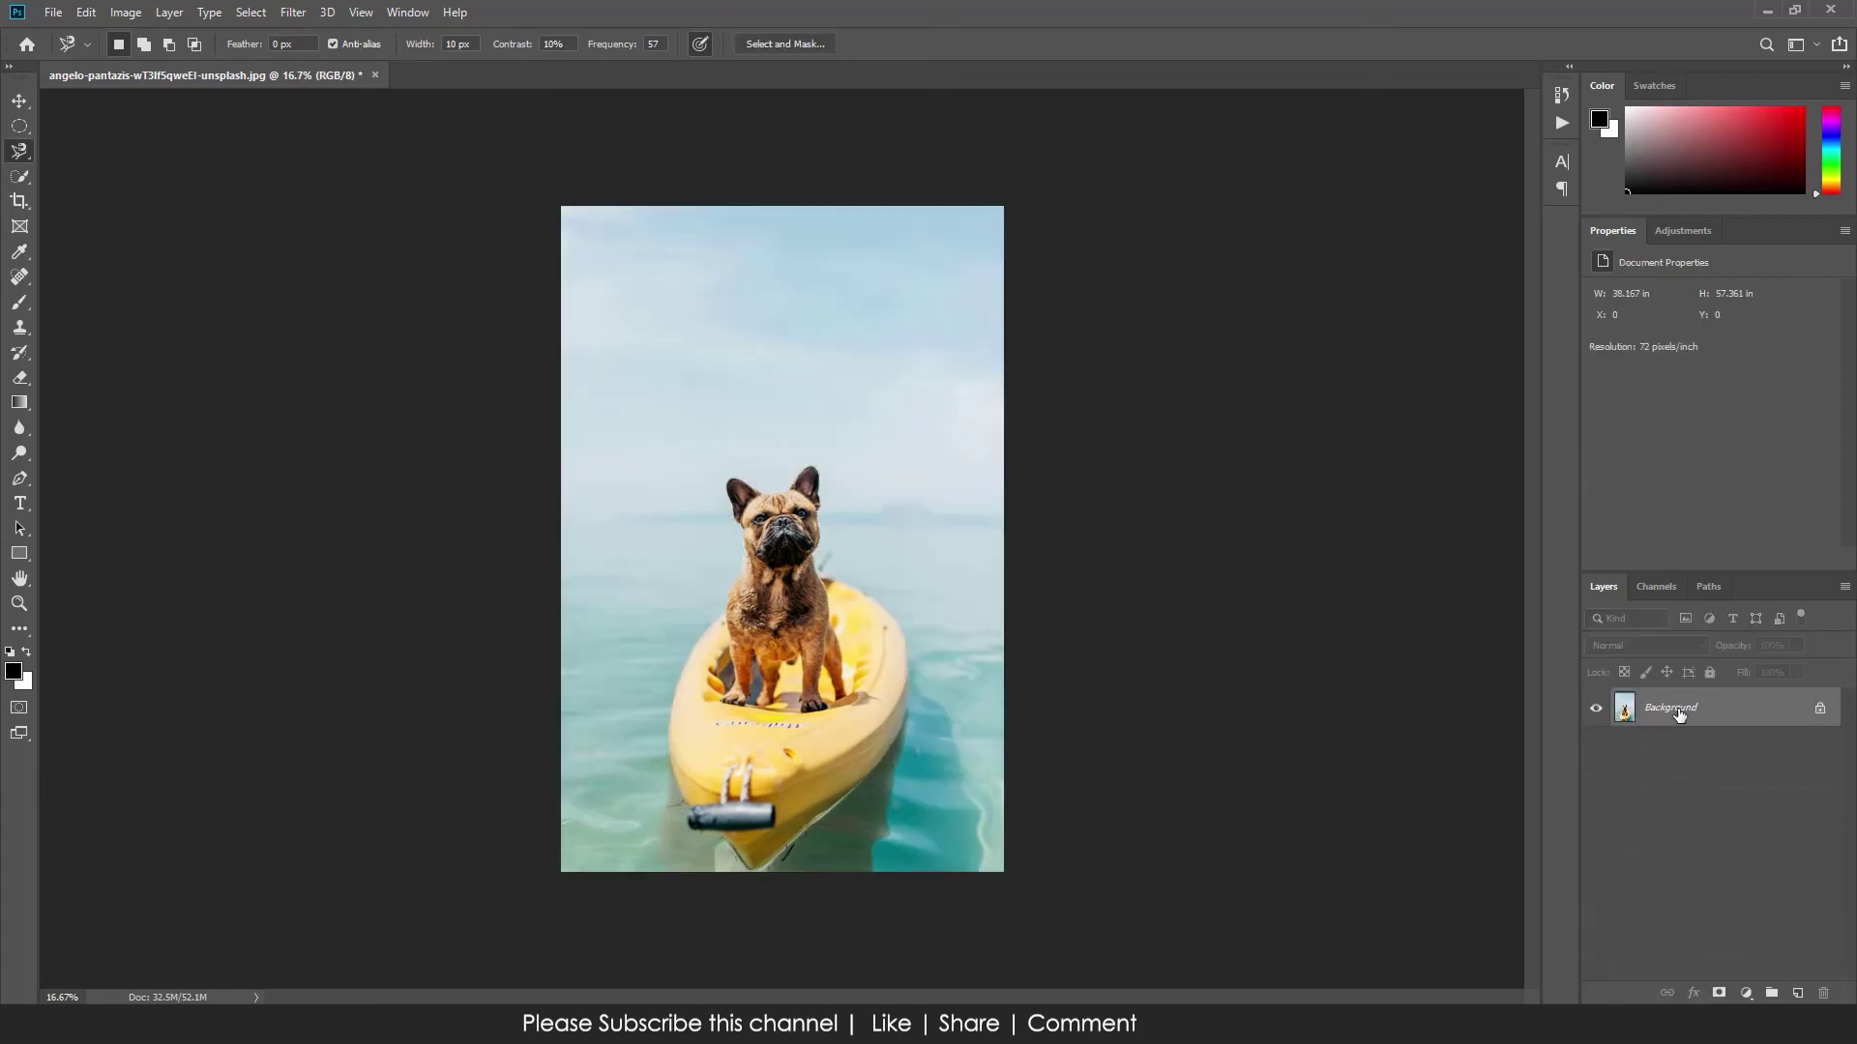
# Make the Quick Selection Tool active with its brush size raised to 175
pyautogui.click(19, 178)
pyautogui.click(144, 179)
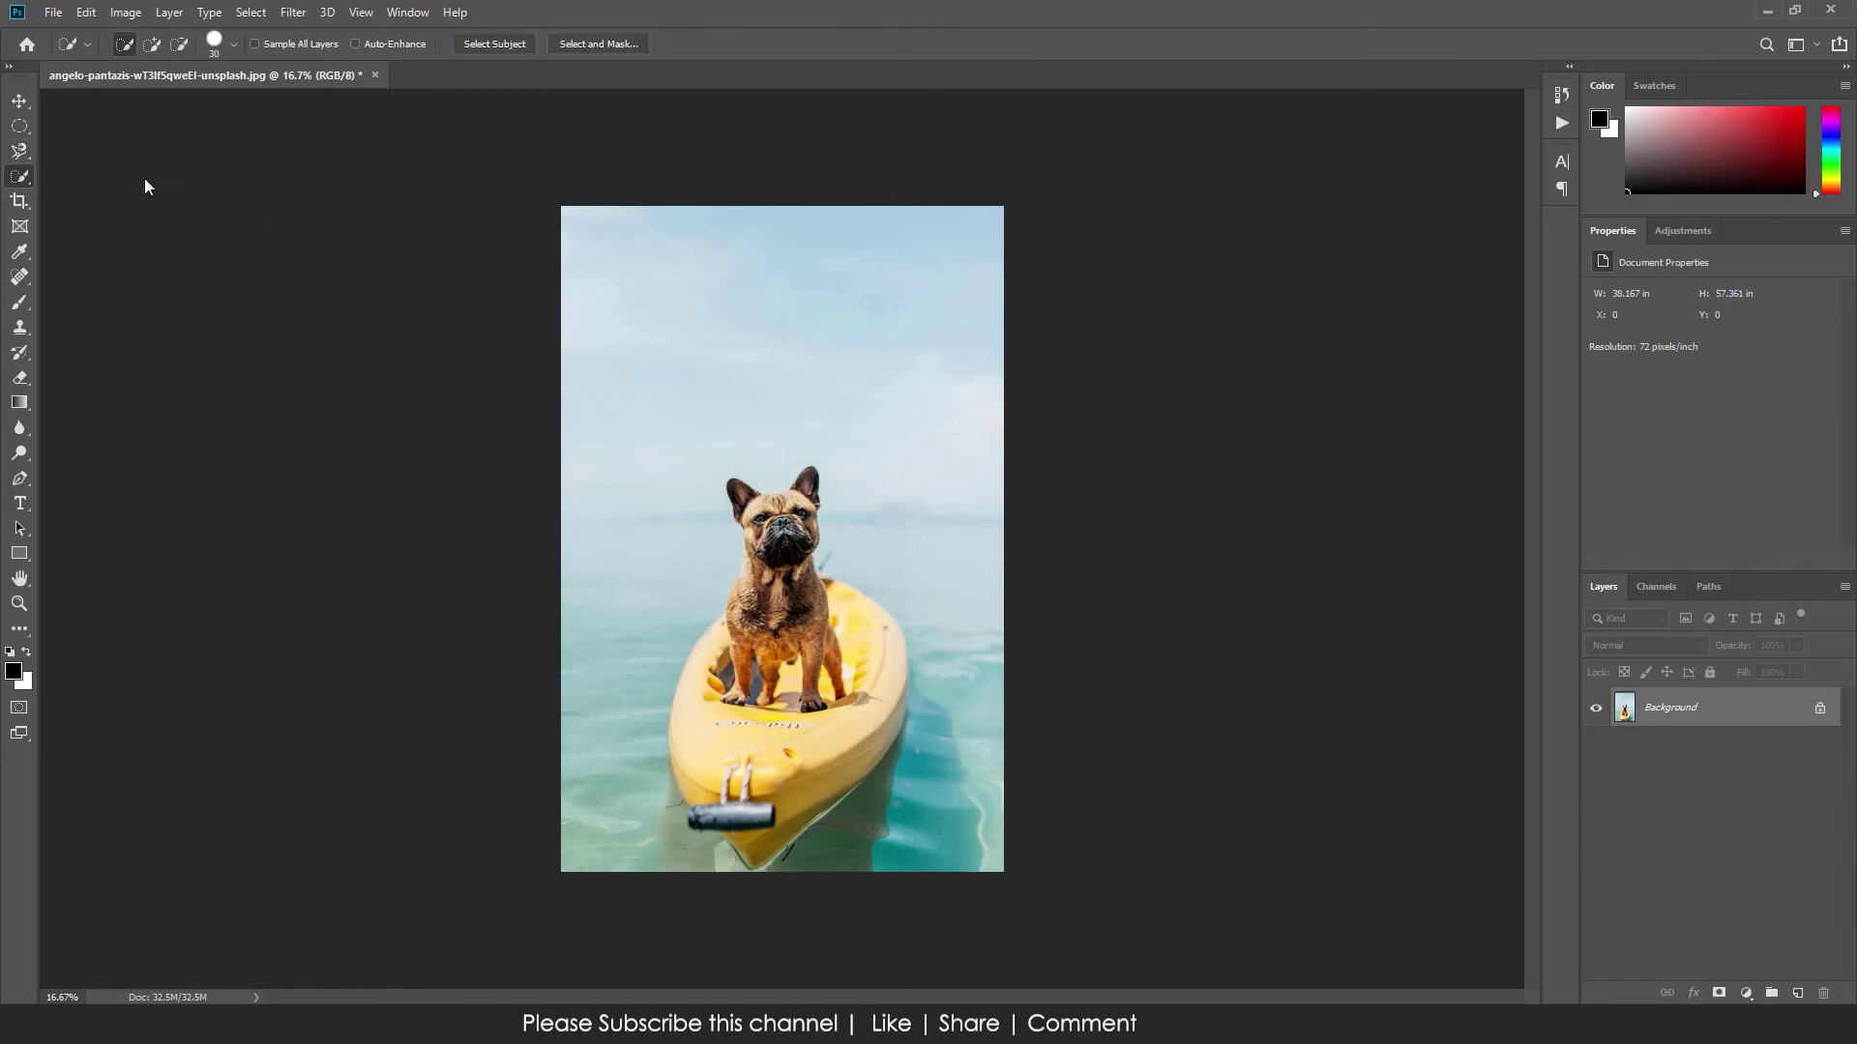
pyautogui.rightClick(26, 176)
pyautogui.click(78, 173)
pyautogui.rightClick(689, 407)
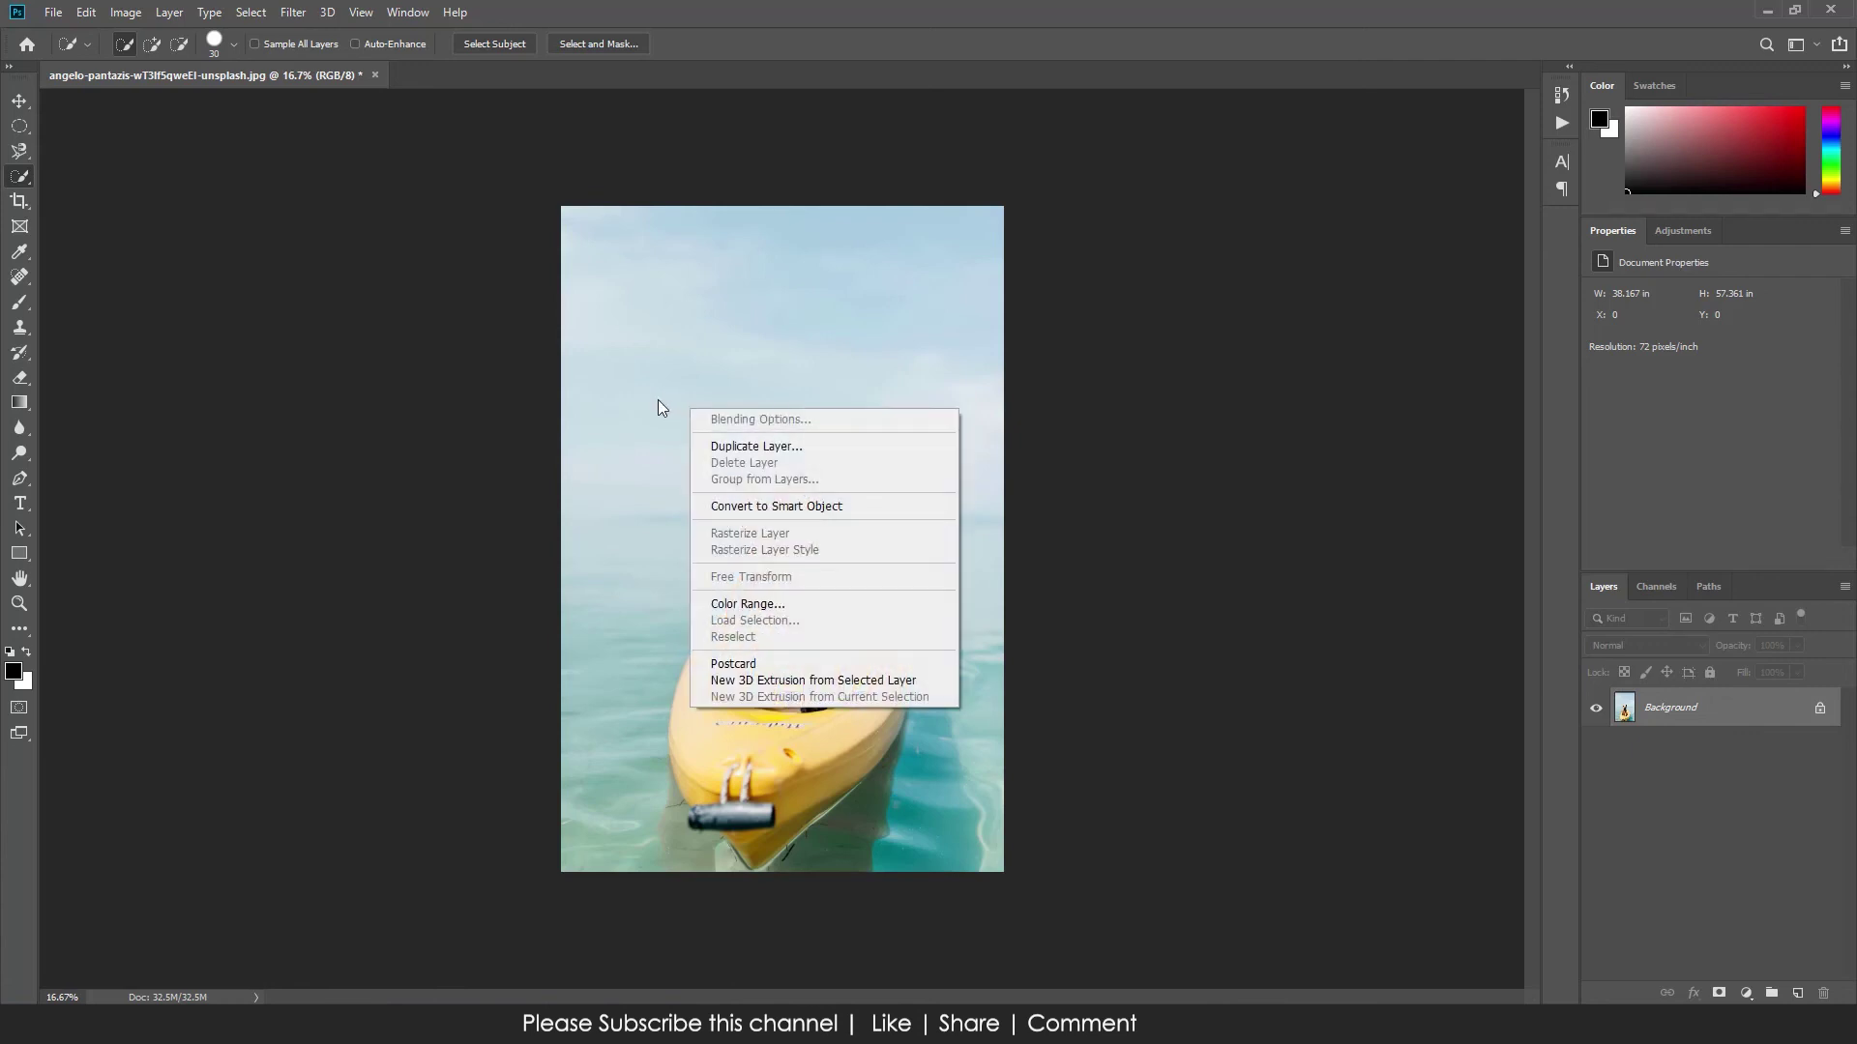
pyautogui.click(657, 398)
pyautogui.rightClick(656, 383)
pyautogui.click(612, 369)
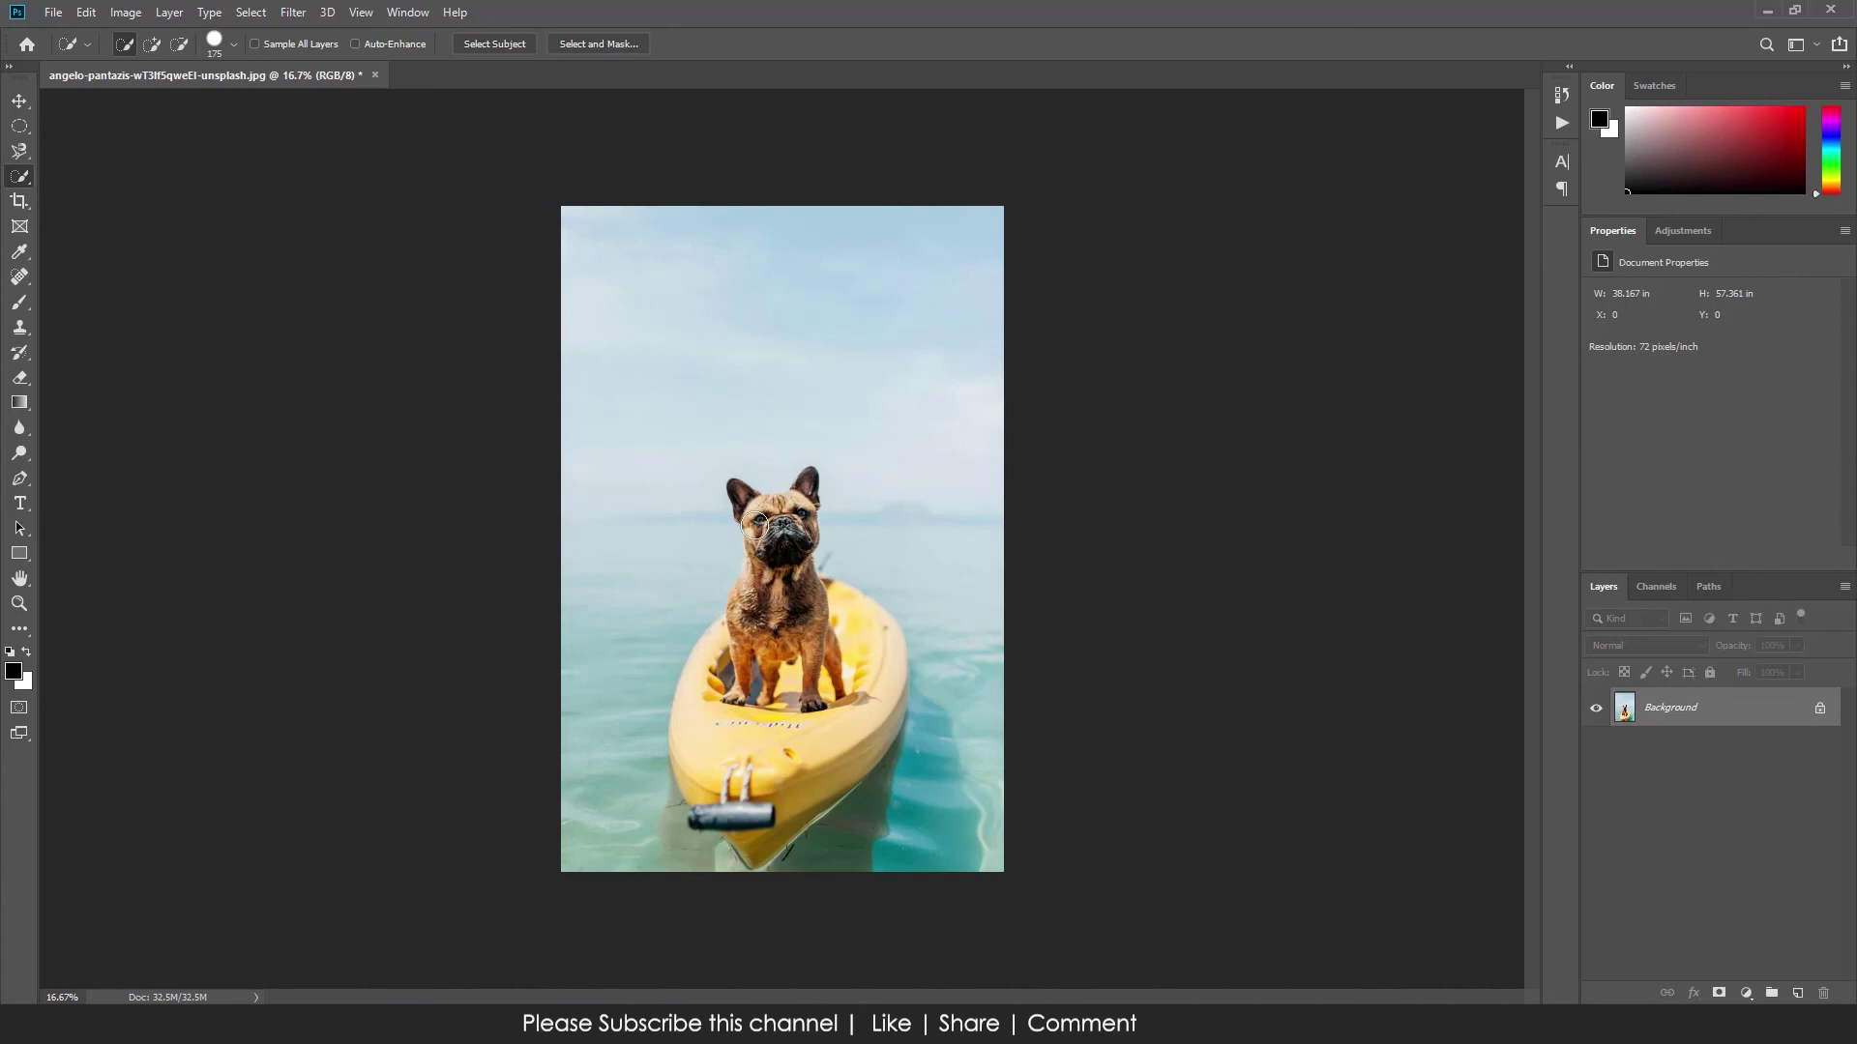
pyautogui.moveTo(754, 525)
pyautogui.mouseDown()
pyautogui.moveTo(799, 501)
pyautogui.moveTo(754, 548)
pyautogui.moveTo(771, 596)
pyautogui.moveTo(824, 631)
pyautogui.moveTo(870, 630)
pyautogui.moveTo(874, 663)
pyautogui.moveTo(825, 745)
pyautogui.moveTo(875, 716)
pyautogui.moveTo(792, 791)
pyautogui.moveTo(705, 725)
pyautogui.moveTo(717, 658)
pyautogui.mouseUp()
pyautogui.click(179, 45)
pyautogui.rightClick(794, 584)
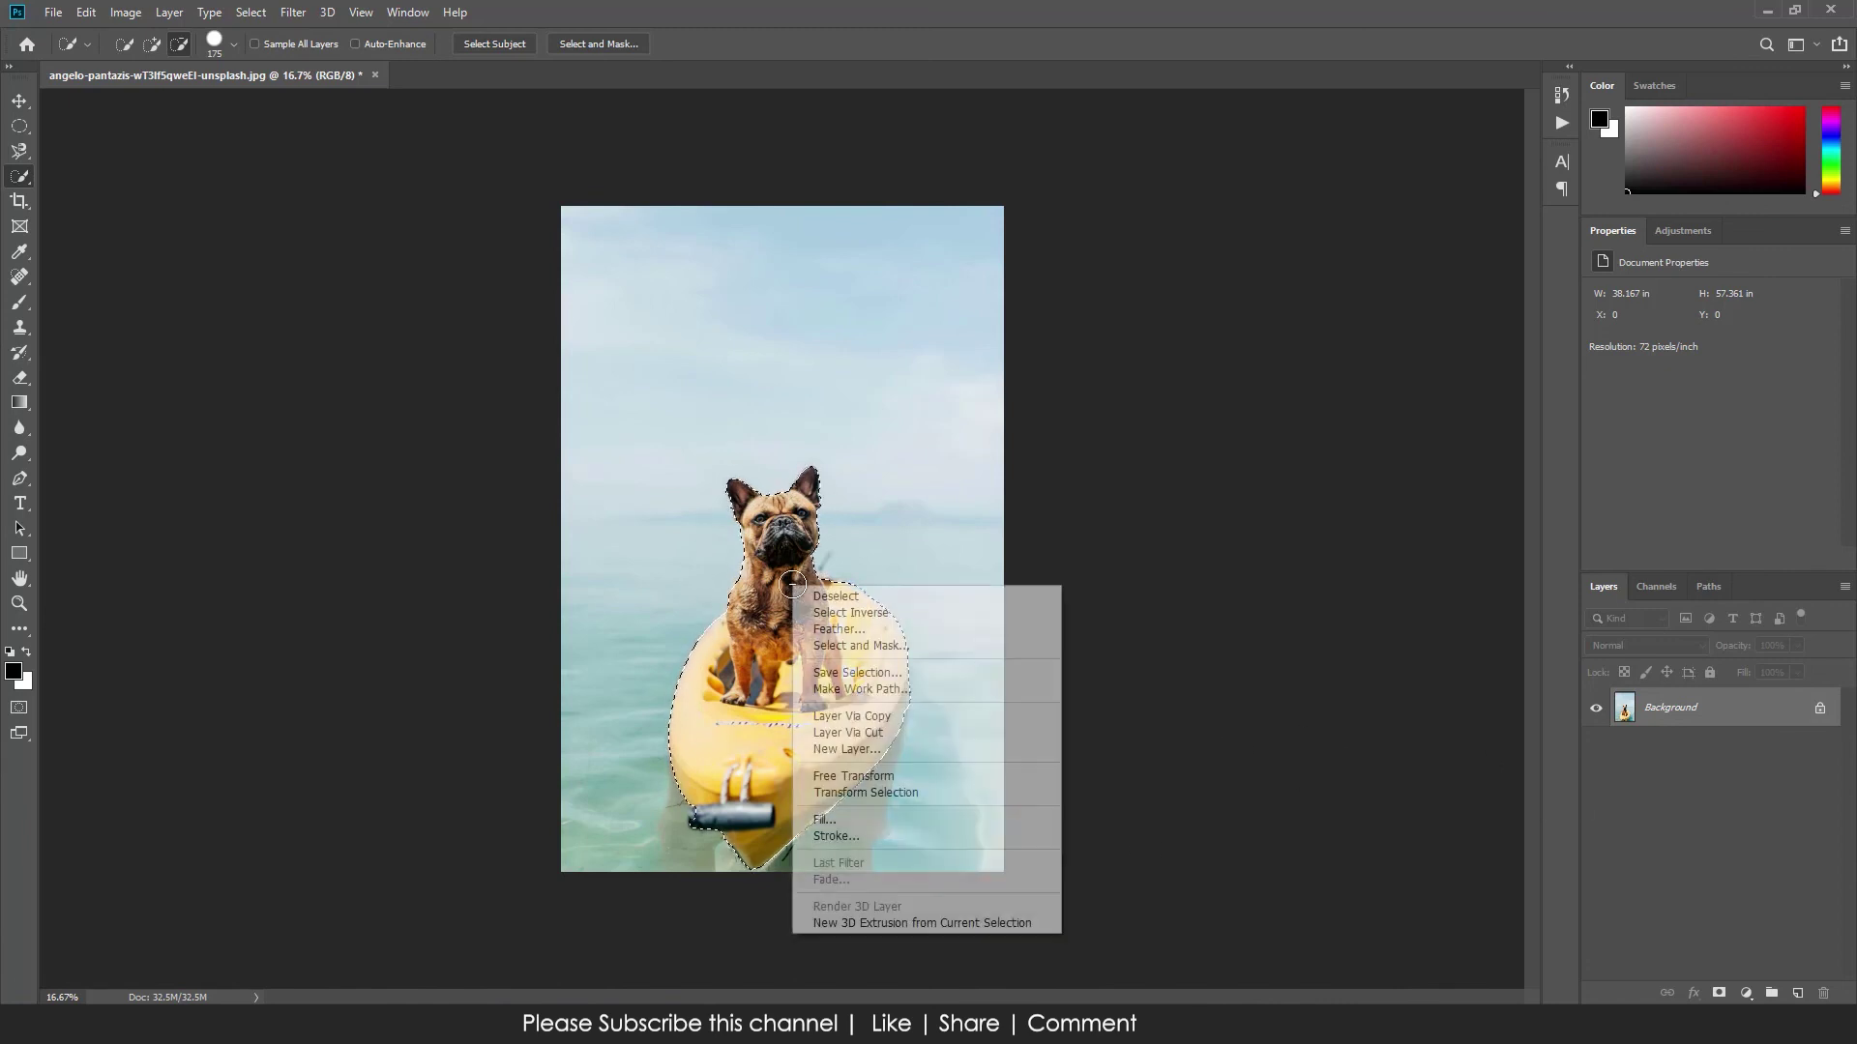
pyautogui.click(876, 719)
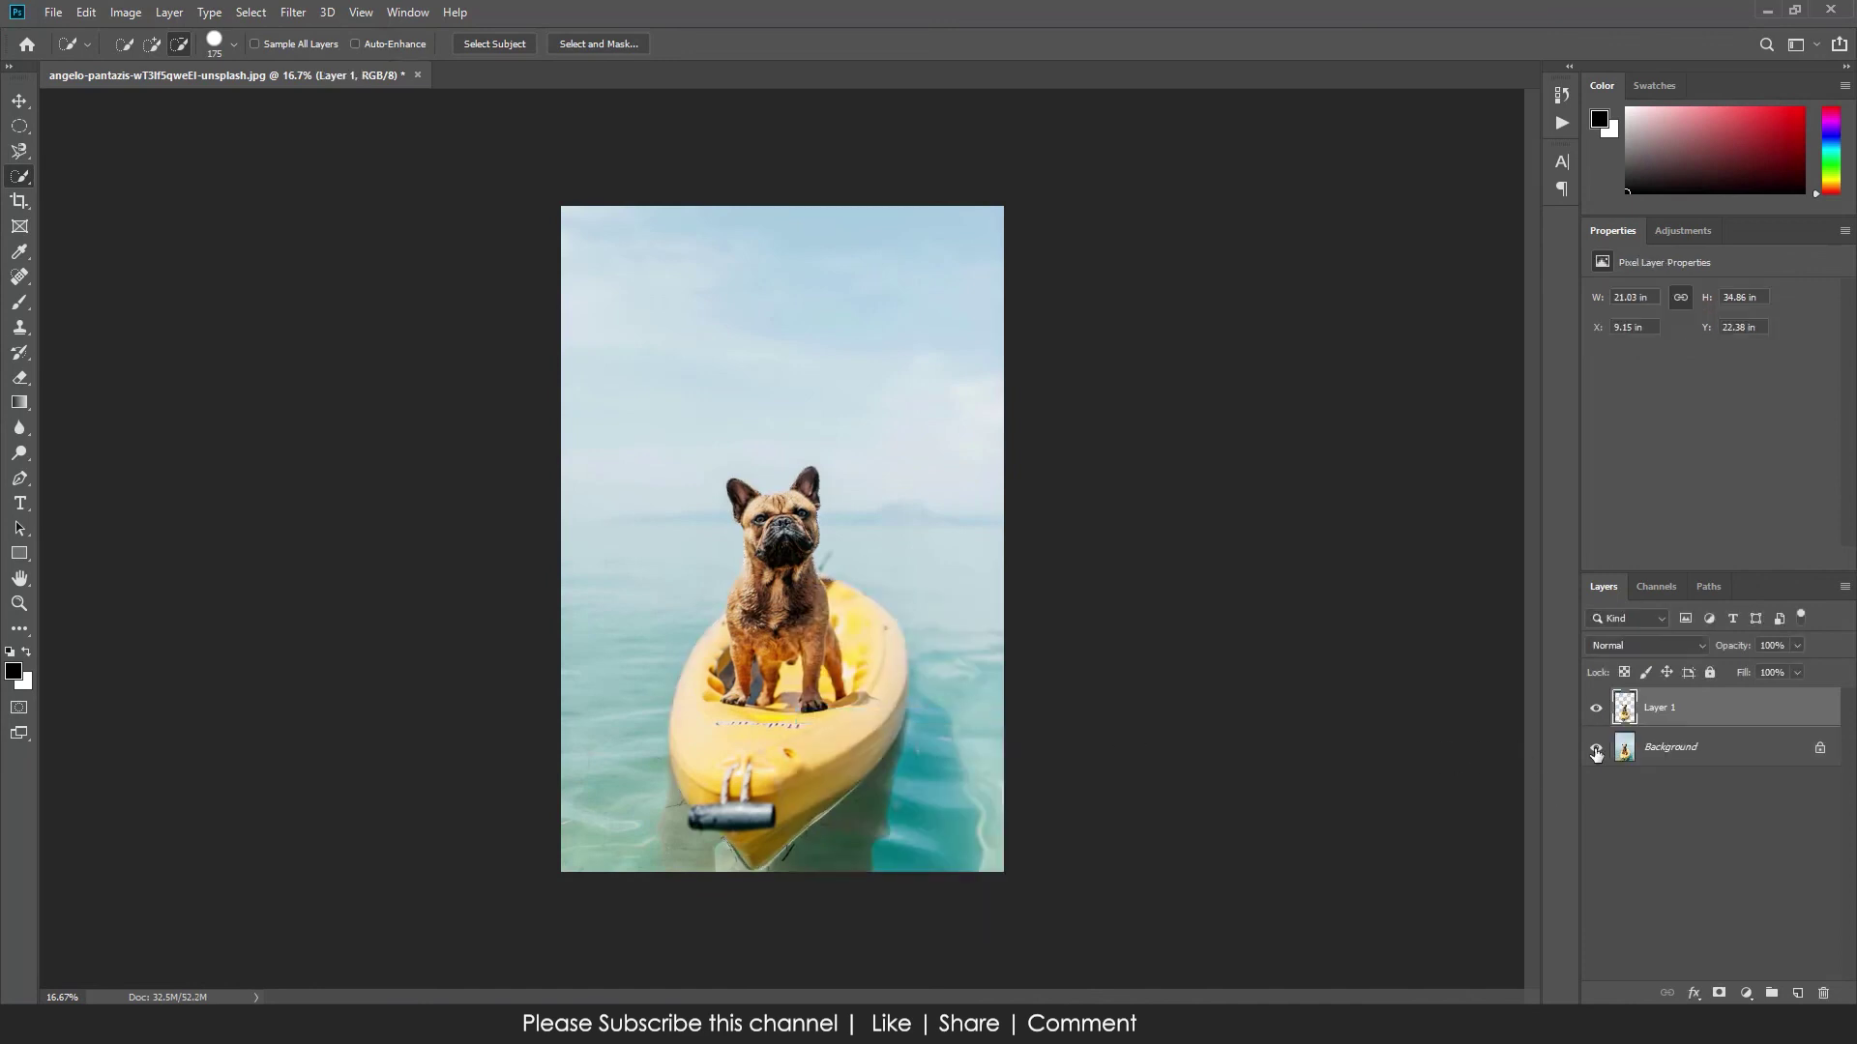
pyautogui.click(1597, 751)
pyautogui.click(1596, 750)
pyautogui.press('Delete')
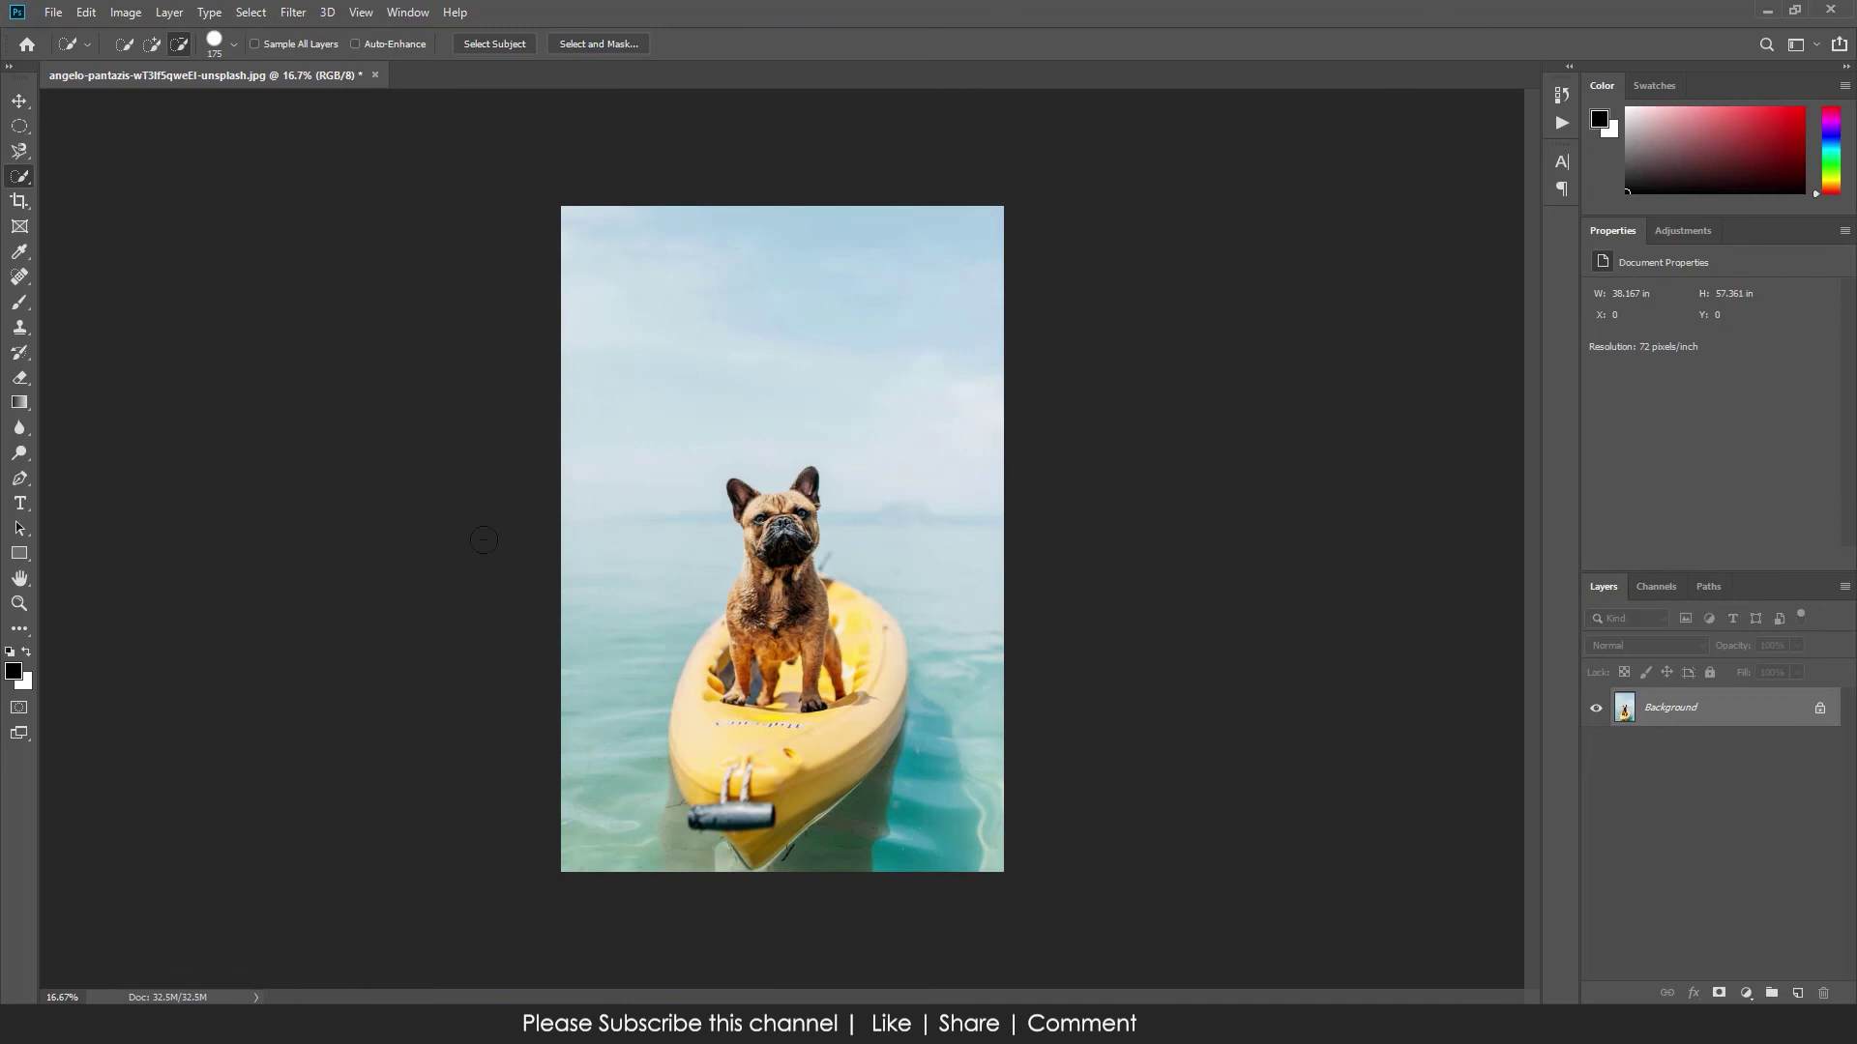
# Switch to the Magic Wand and trial-select the kayak, then the sky, deselecting each
pyautogui.rightClick(22, 178)
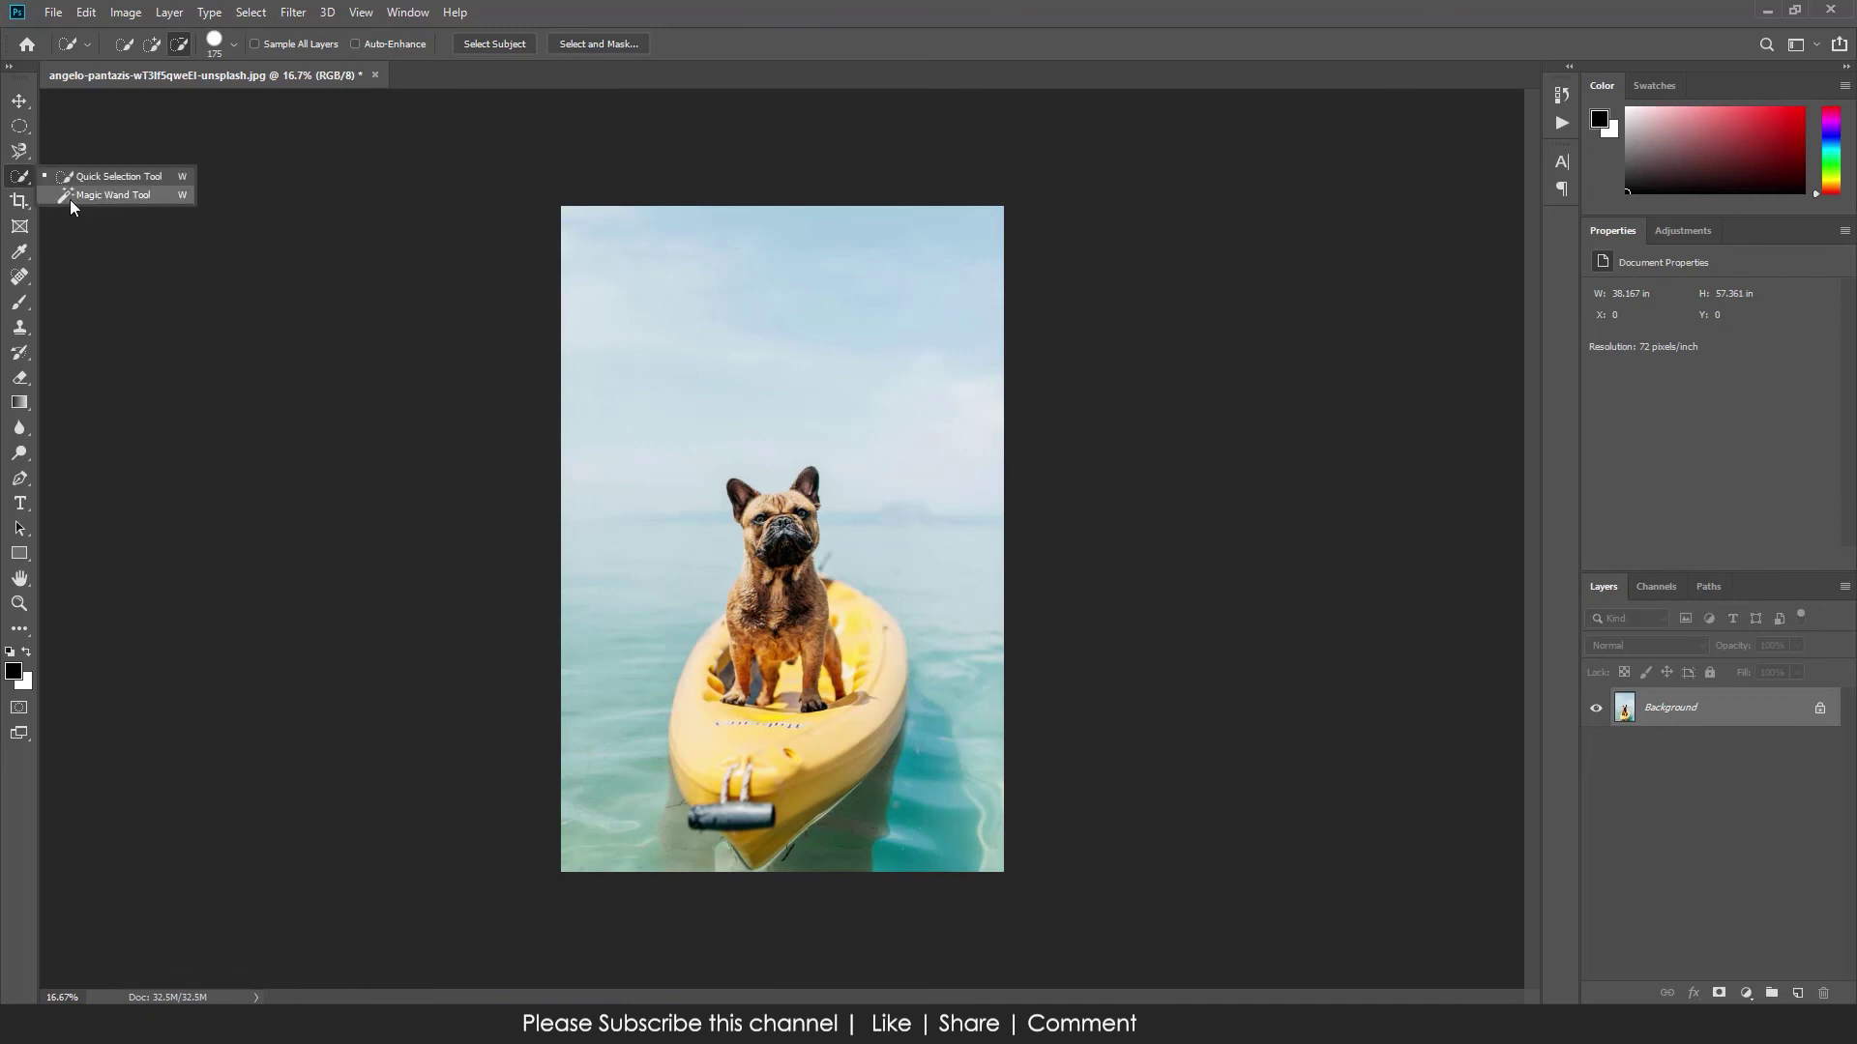
pyautogui.click(101, 196)
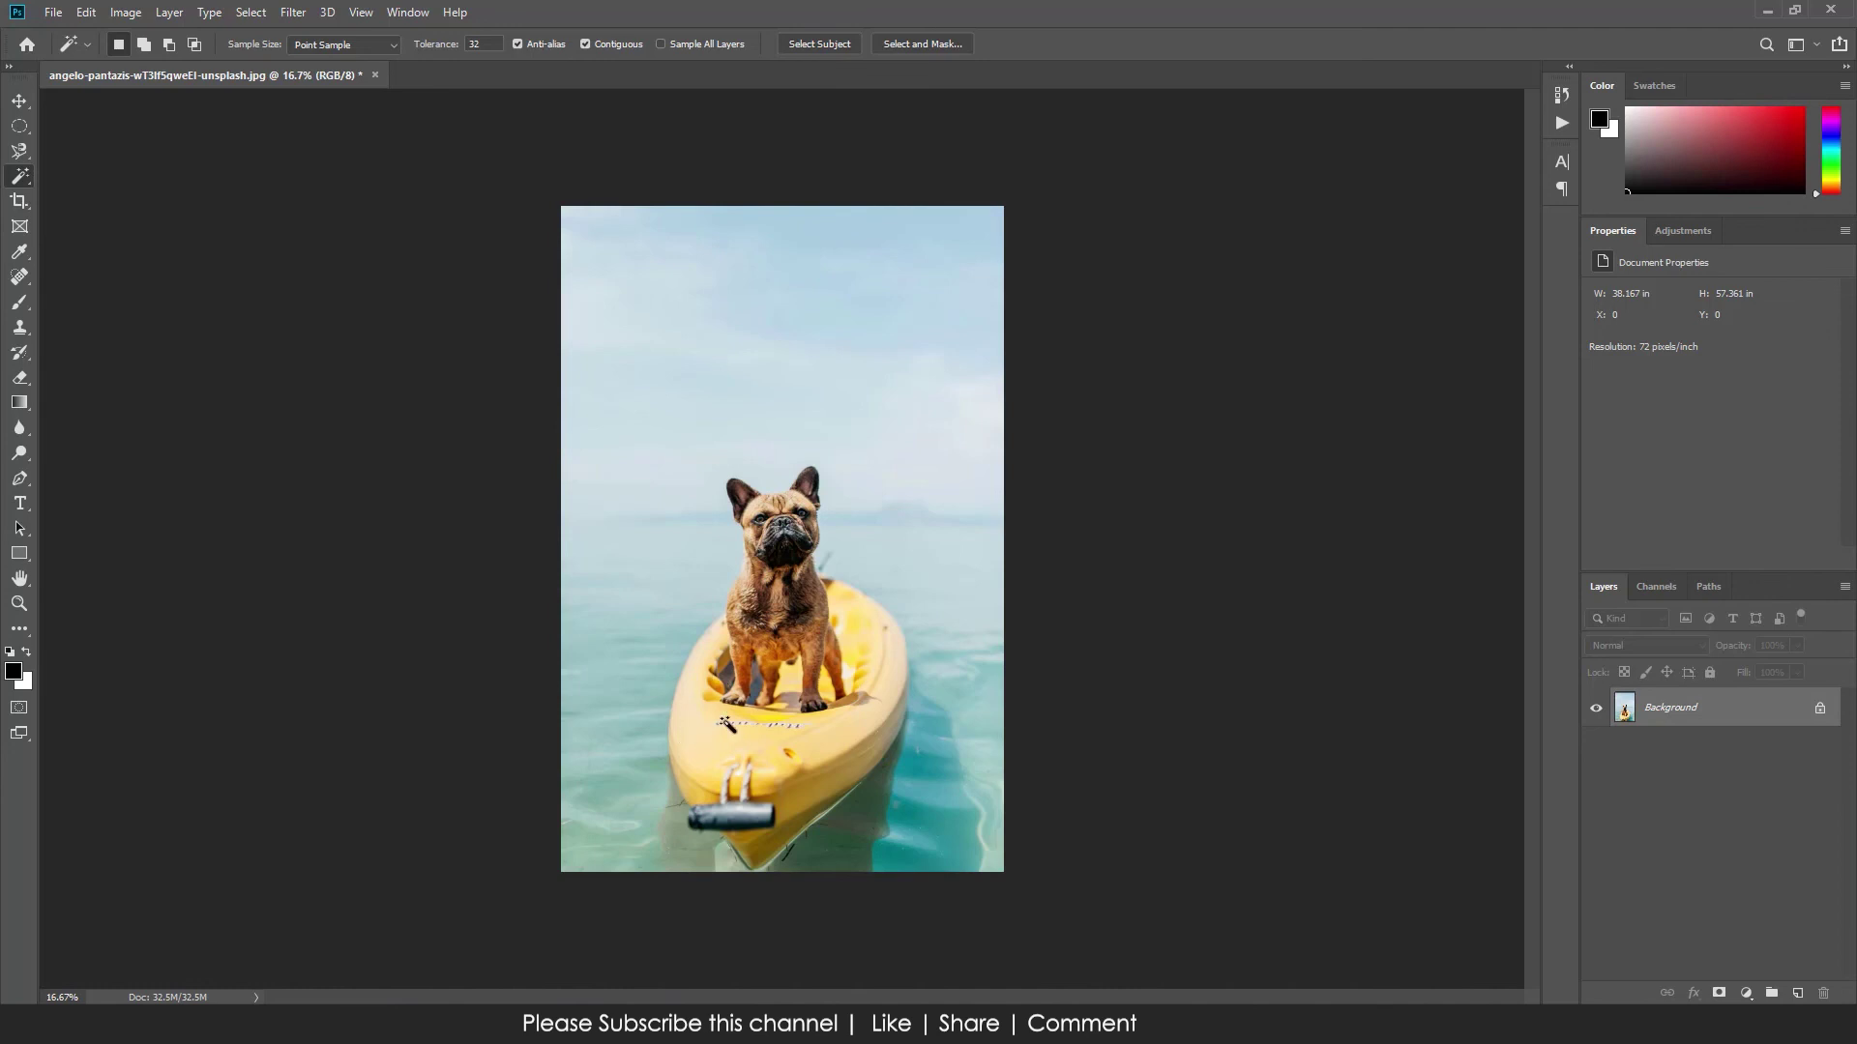
pyautogui.click(699, 739)
pyautogui.hotkey('ctrl', 'd')
pyautogui.click(595, 305)
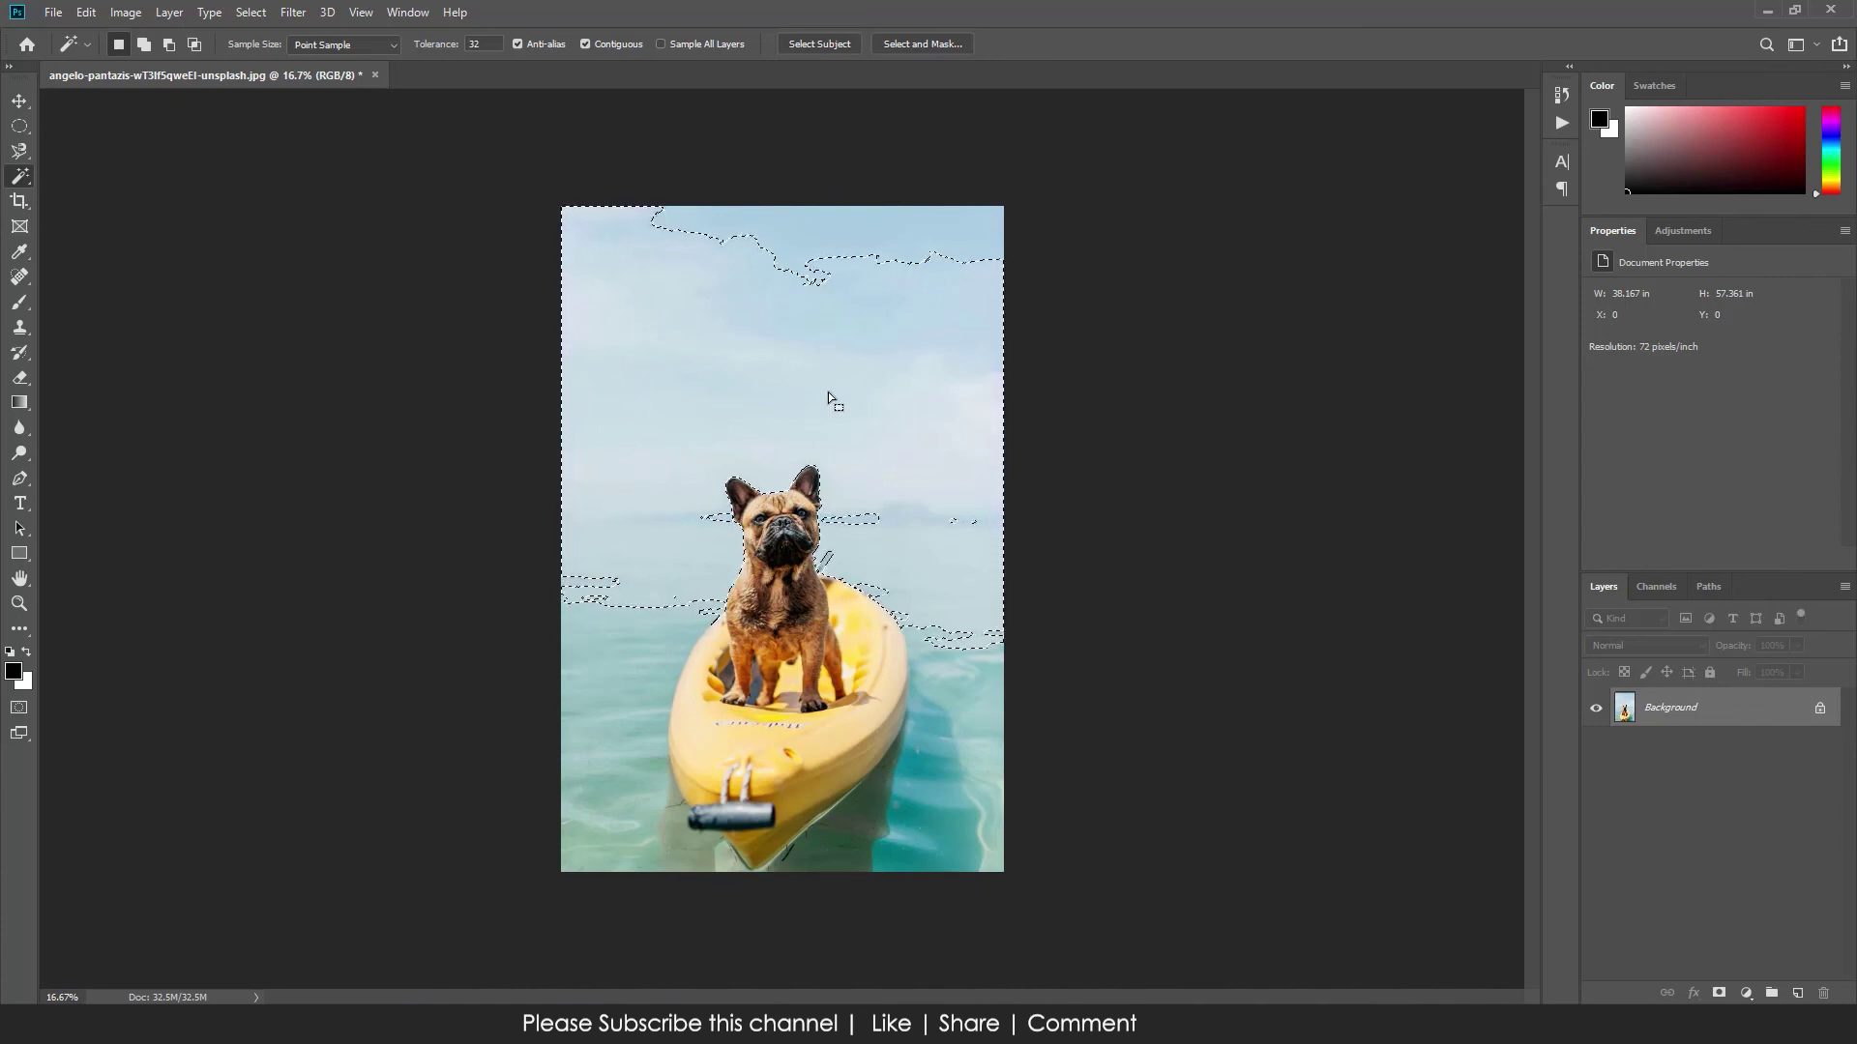
pyautogui.hotkey('ctrl', 'd')
pyautogui.write('50')
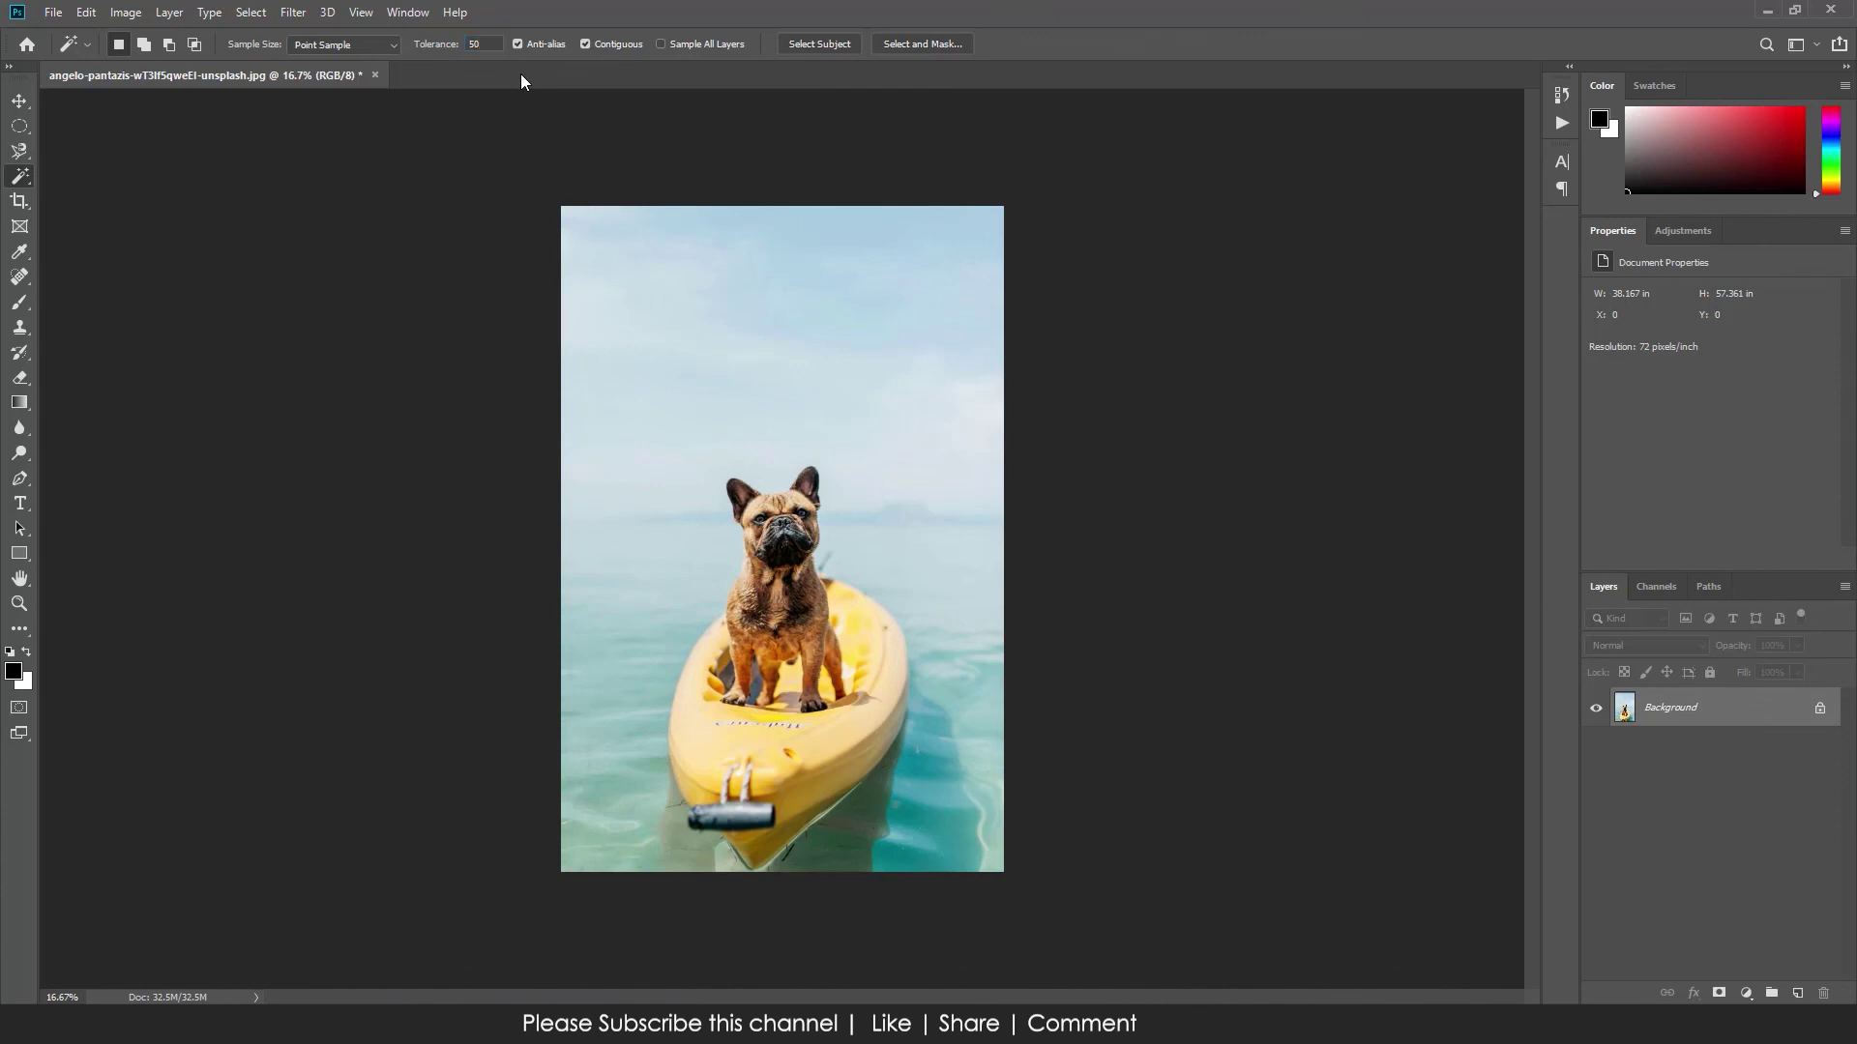
# Compare magic wand sky selections at tolerance 50 and 15, deselecting after each
pyautogui.click(638, 388)
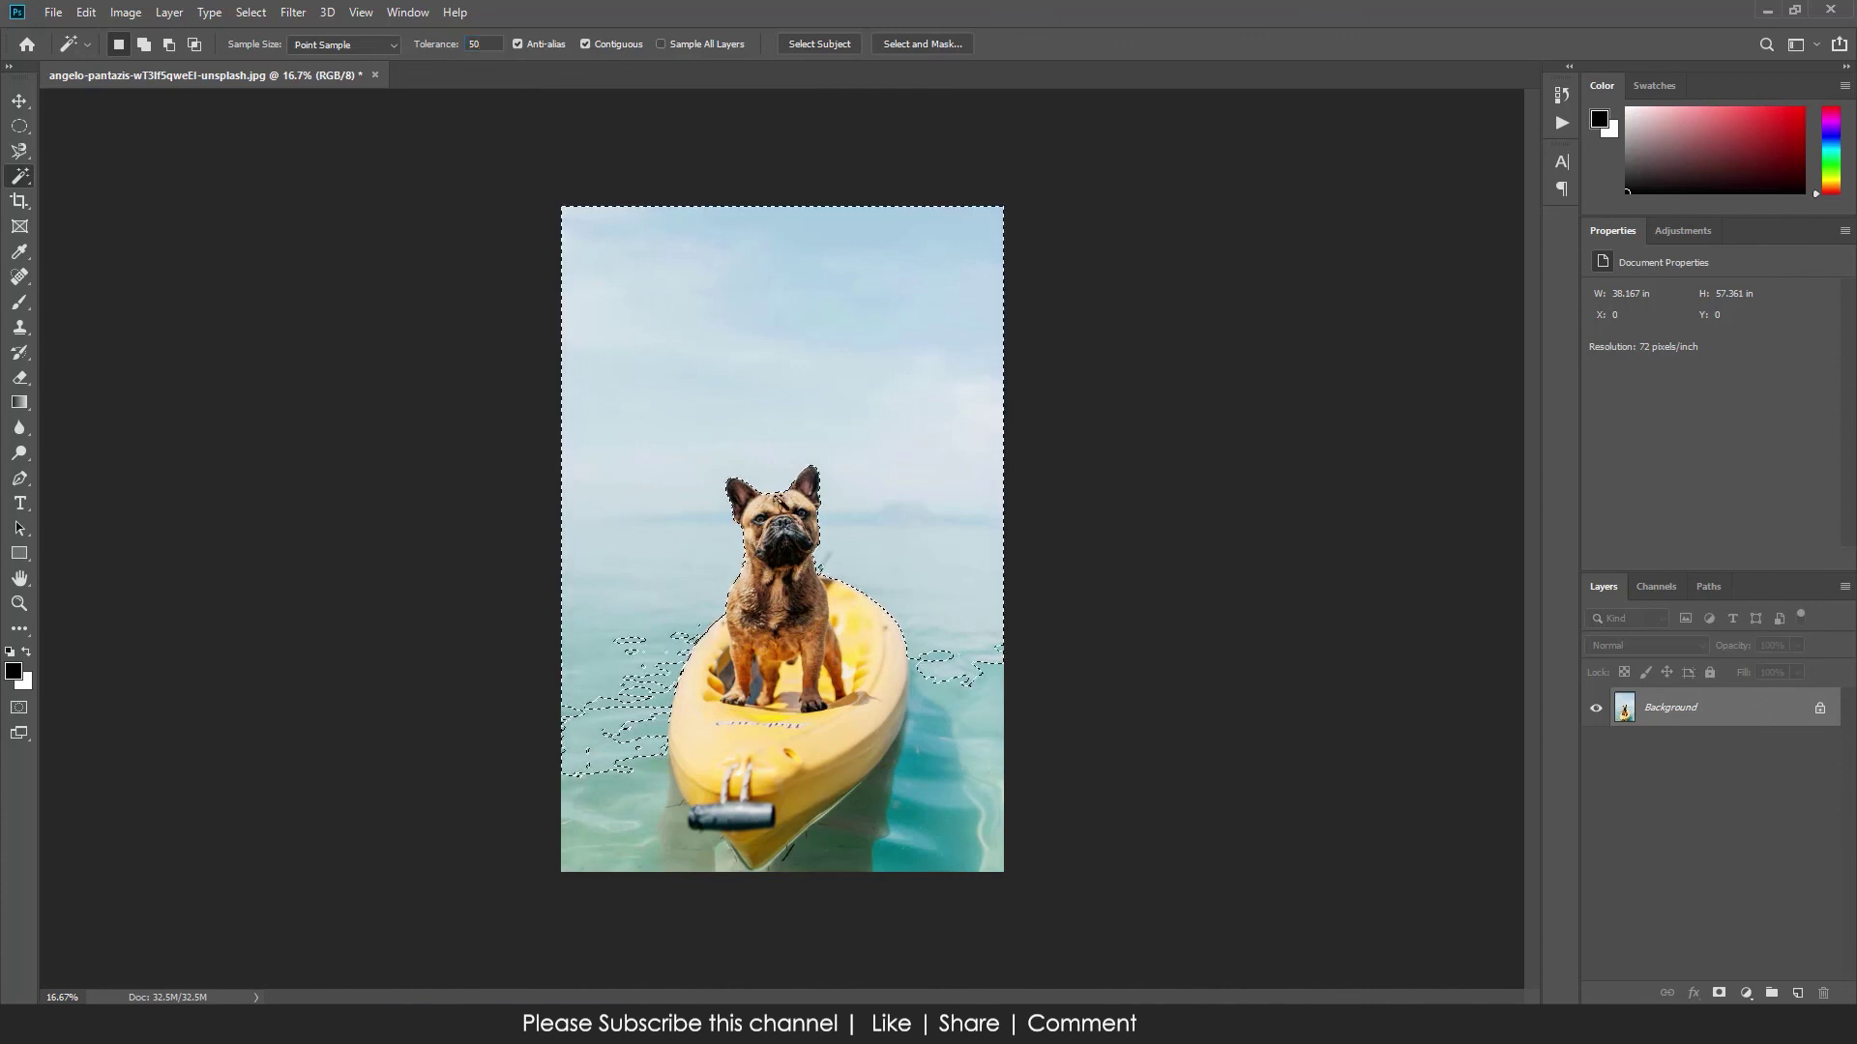
pyautogui.hotkey('ctrl', 'd')
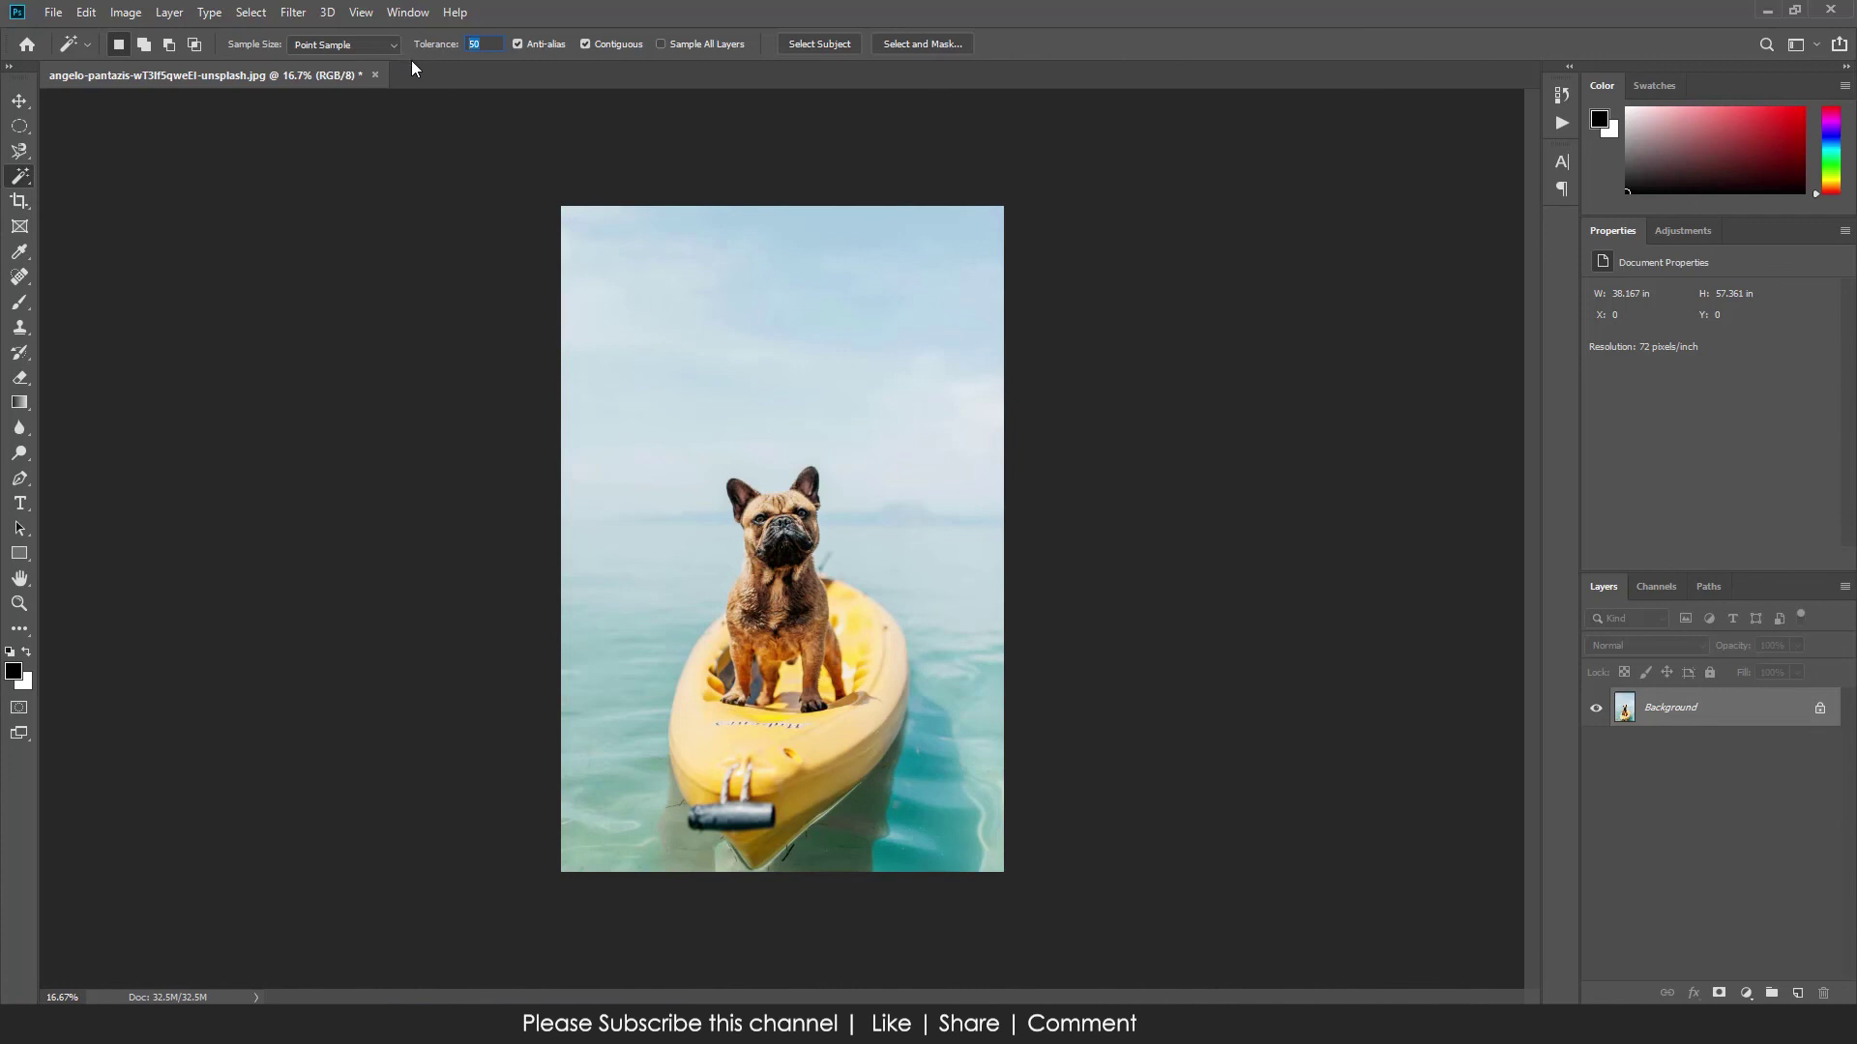
pyautogui.write('15')
pyautogui.click(636, 394)
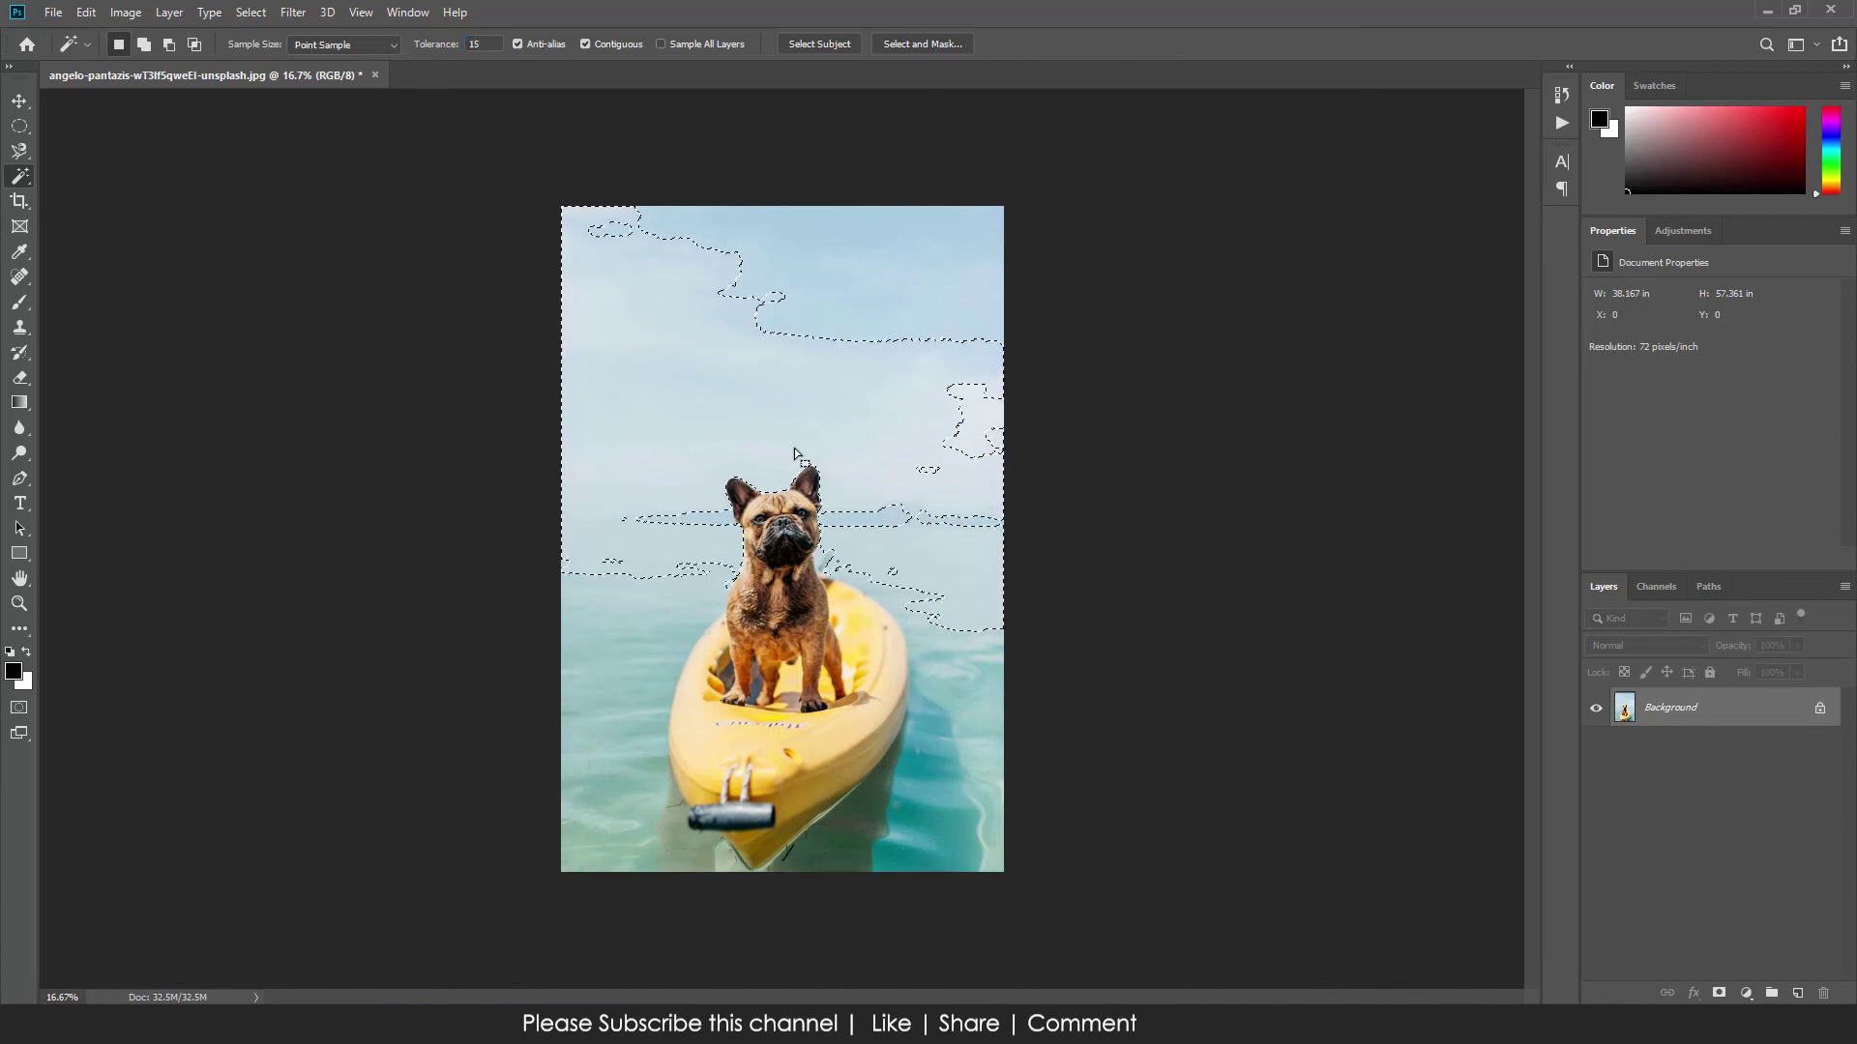
pyautogui.hotkey('ctrl', 'd')
# Switch to the Move tool, leaving the photo unselected
pyautogui.rightClick(26, 180)
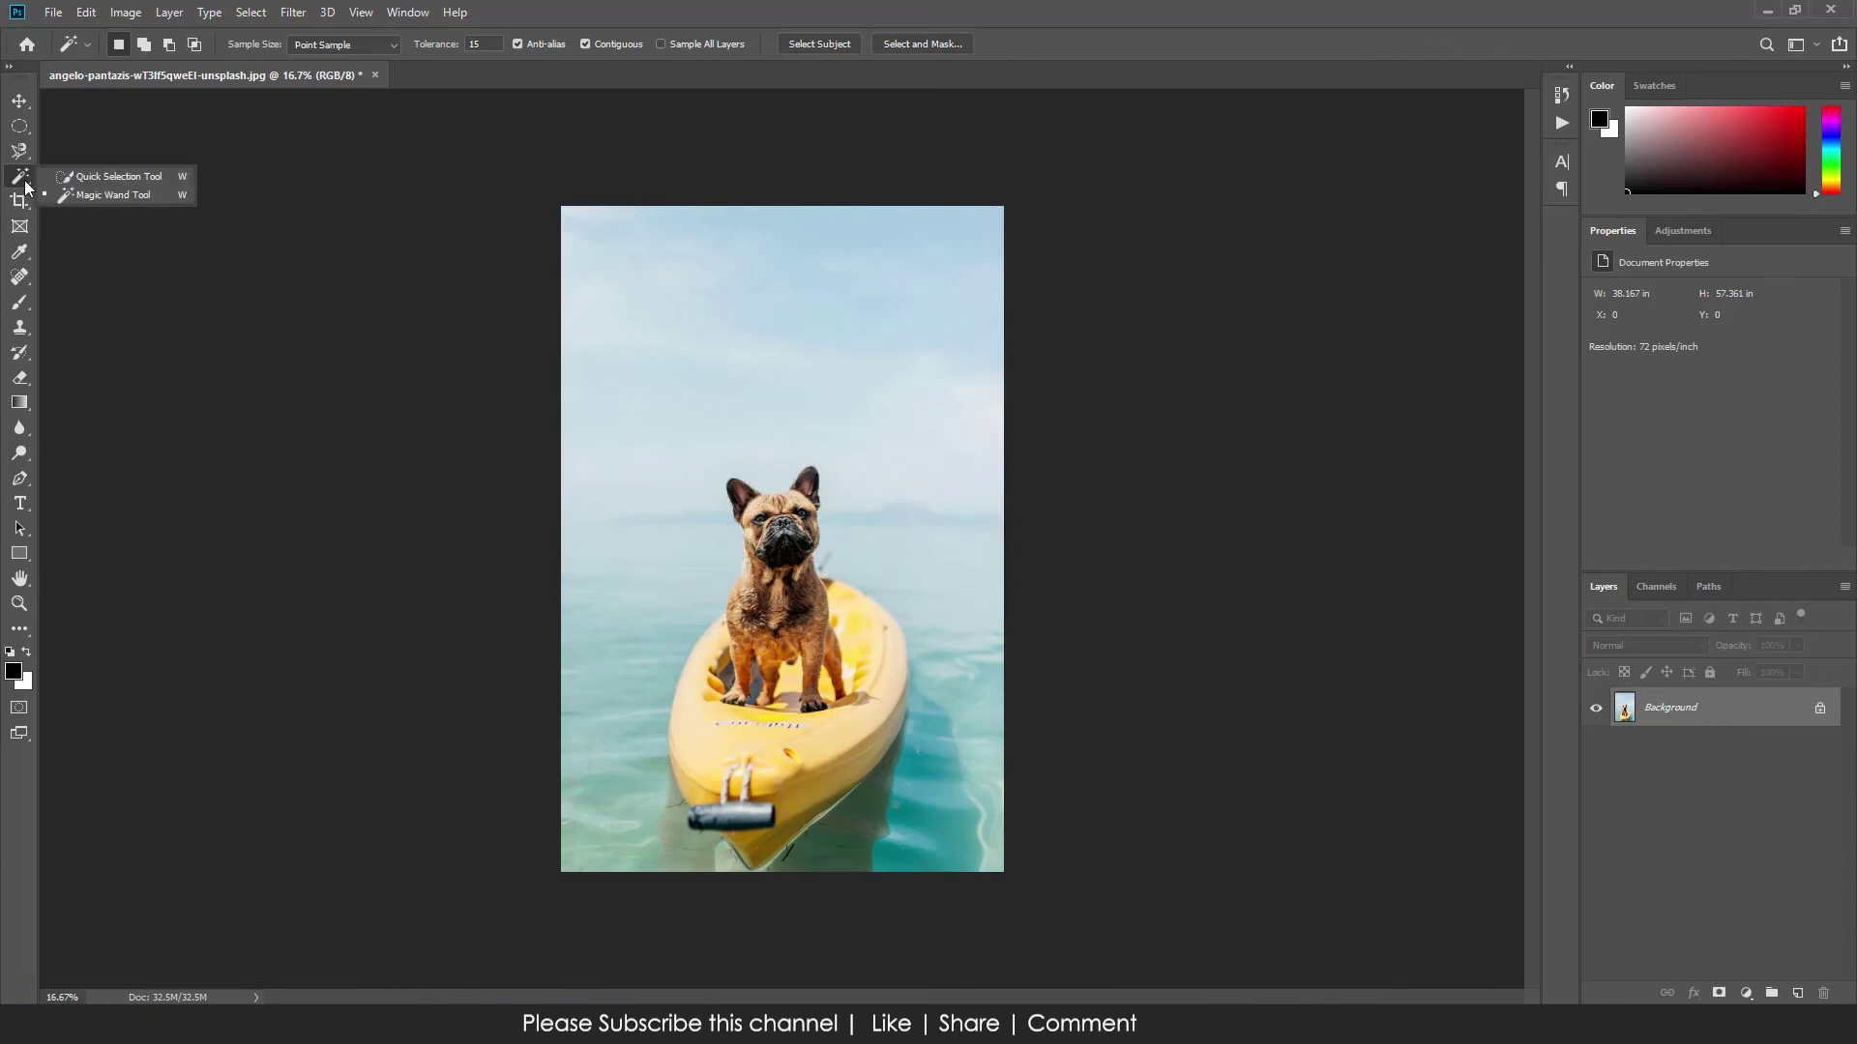
pyautogui.click(20, 100)
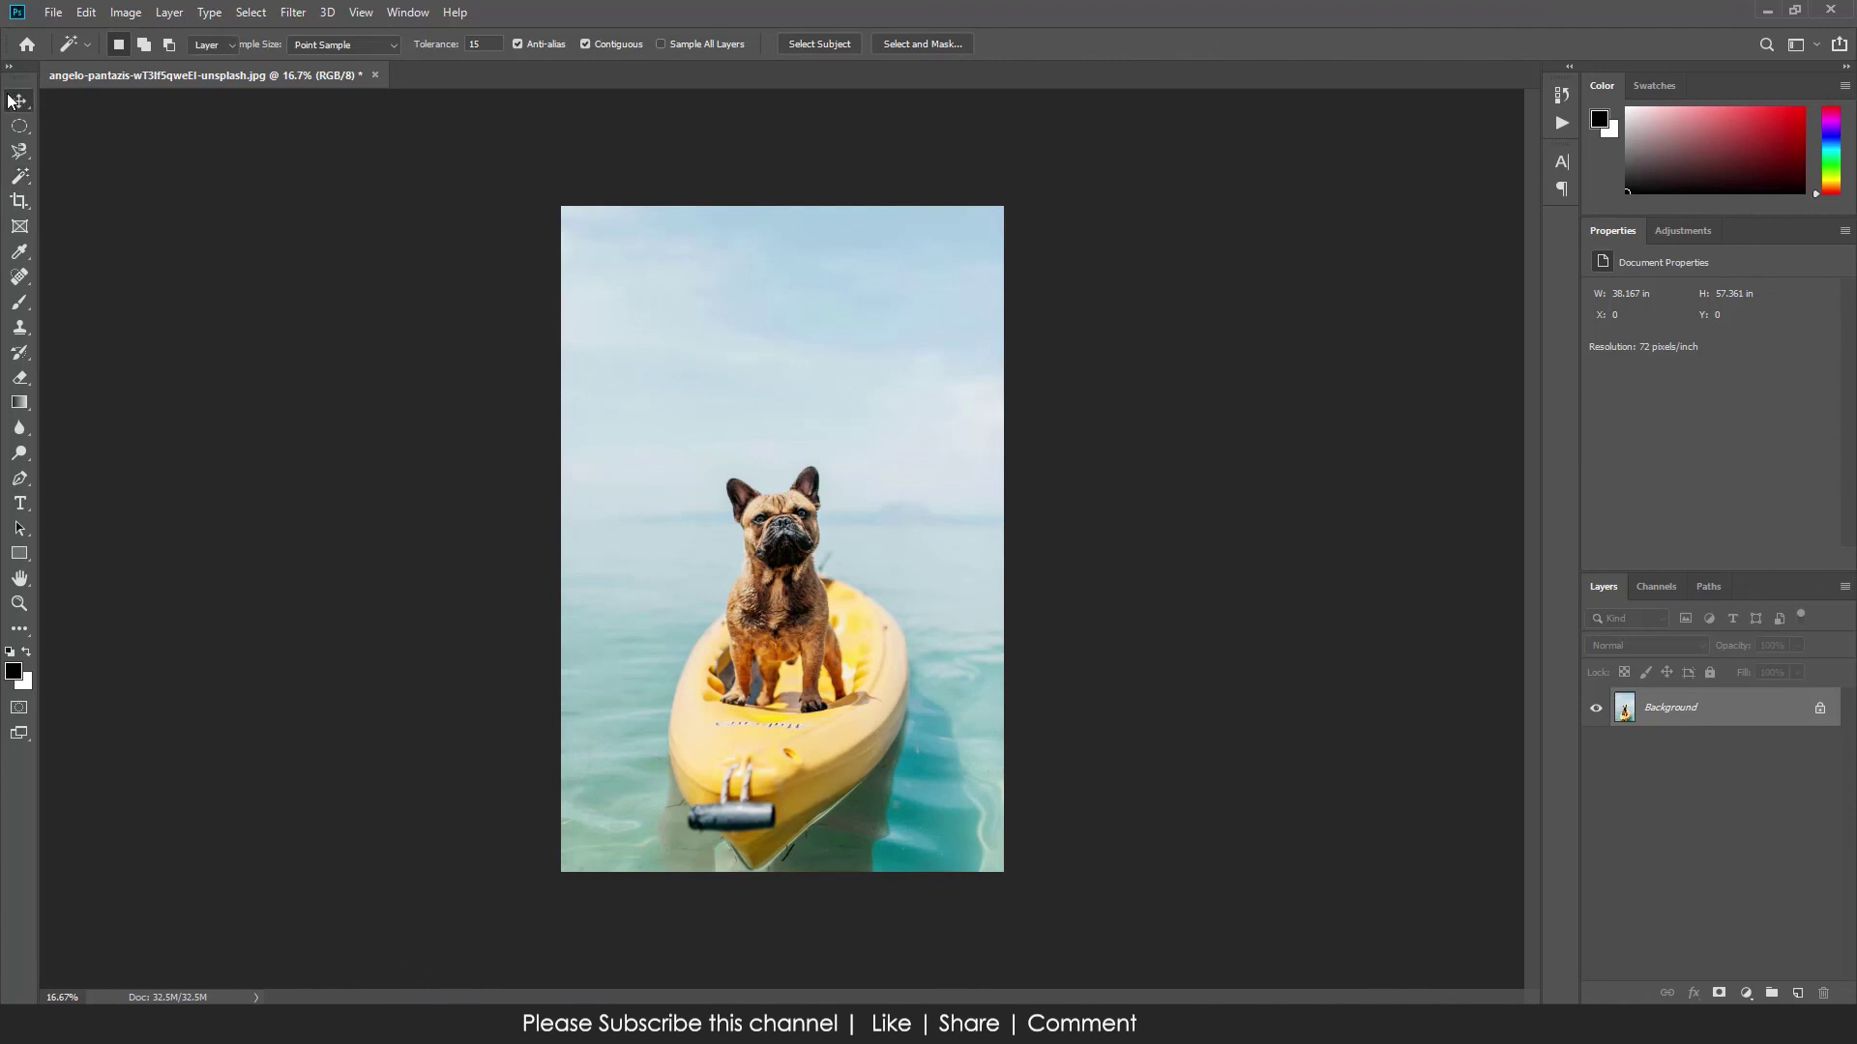